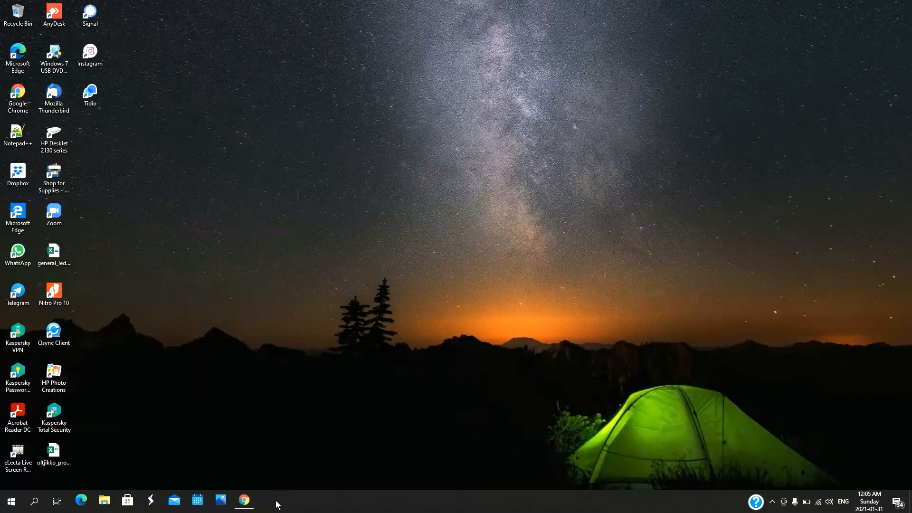
Step: Switch to Google Chrome with the Accurate Online company data preparation page
click(243, 500)
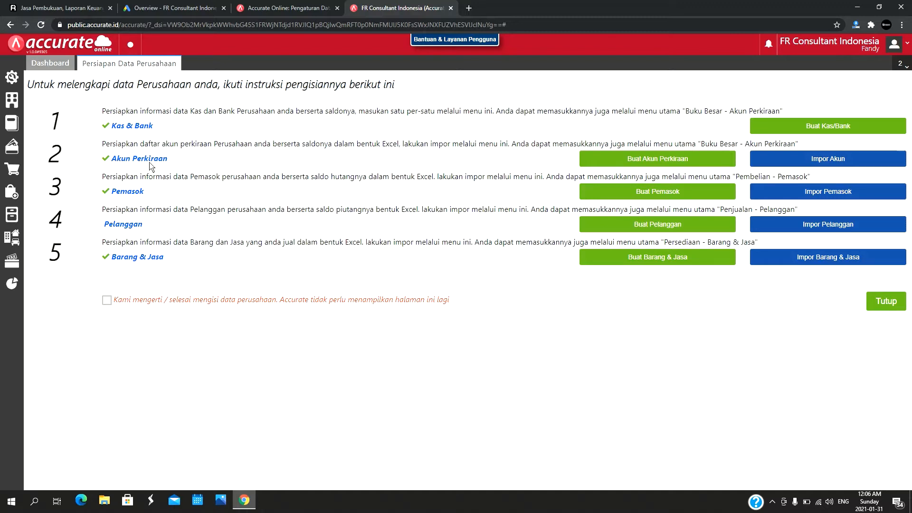
click(811, 128)
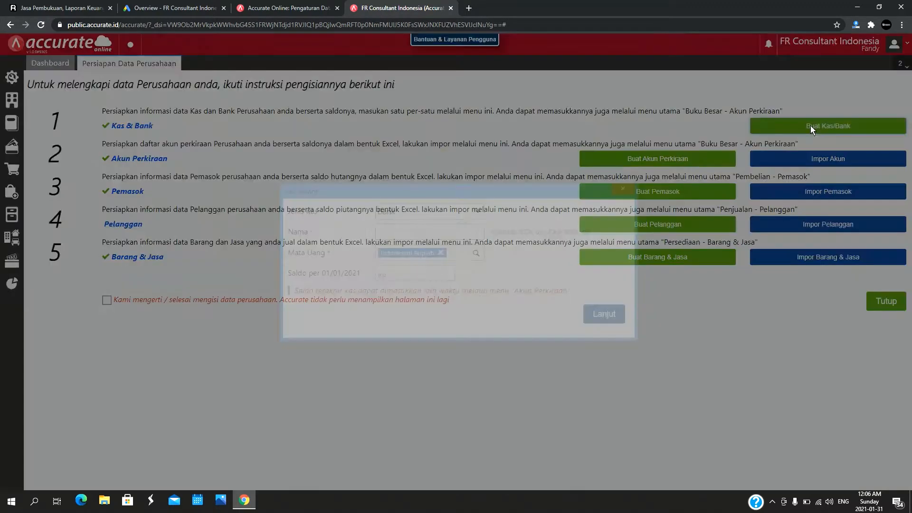
click(467, 237)
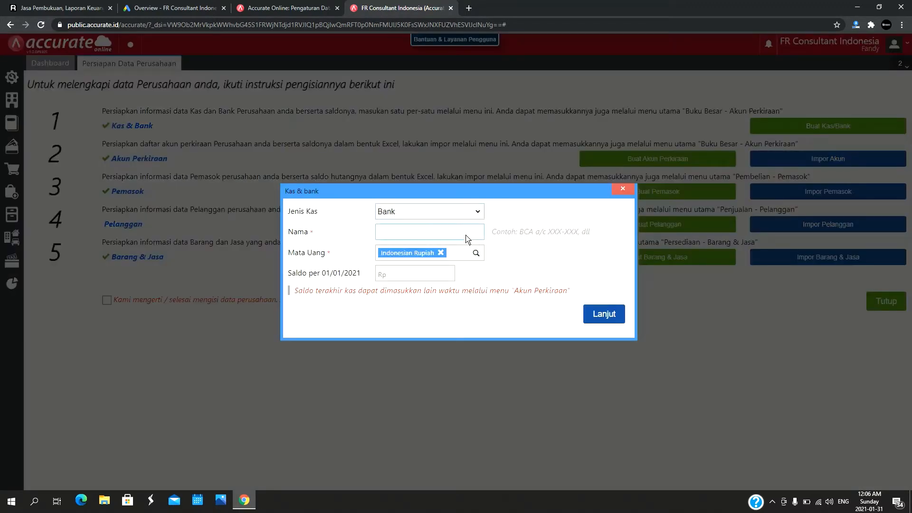
text(BCA)
click(442, 276)
drag(398, 233, 369, 242)
text(Mandiri)
click(623, 189)
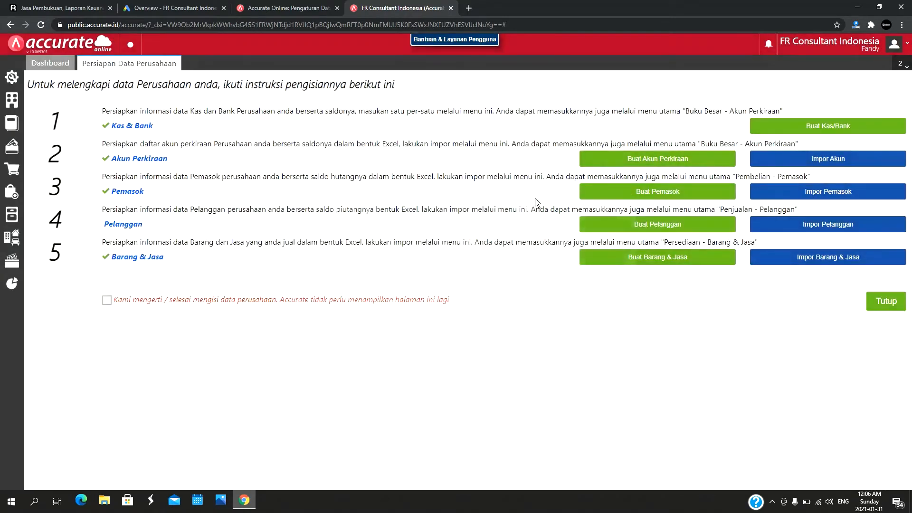
Step: Set the opening balance of the Modal Saham account (300003) to 300.000.000 and save it
click(625, 160)
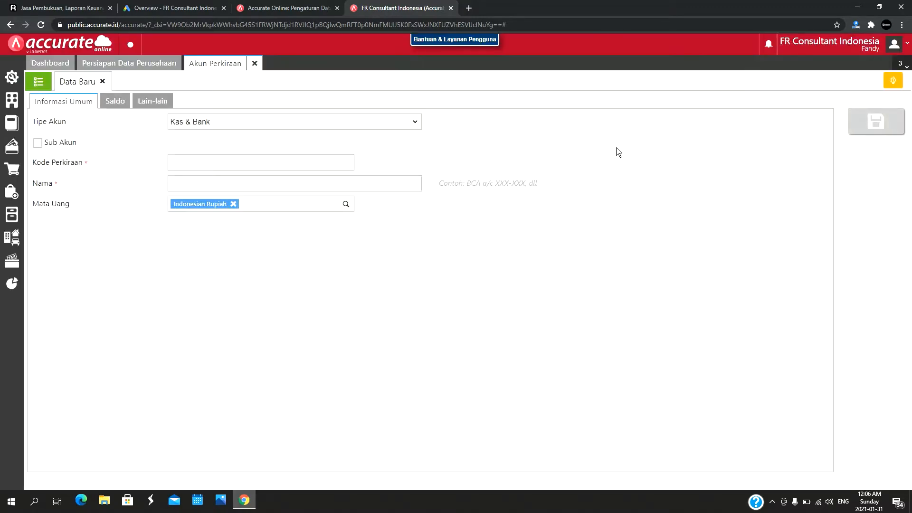
click(42, 86)
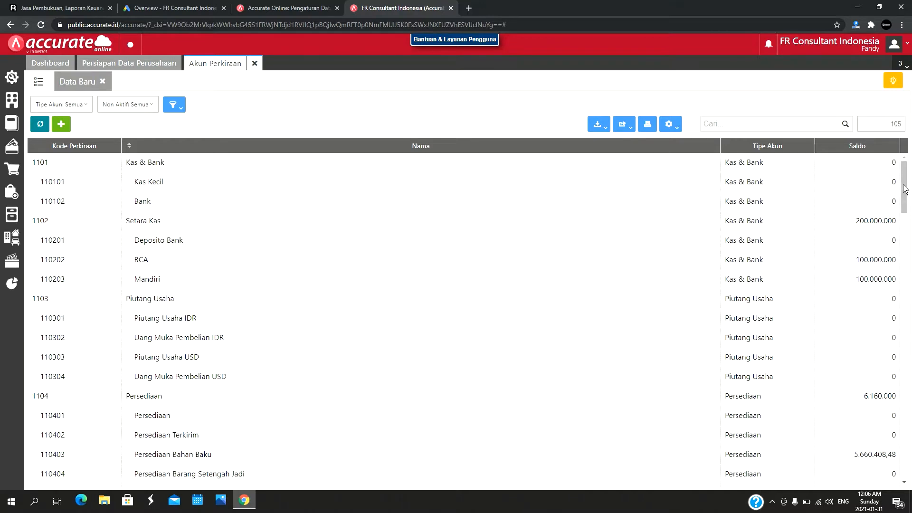
drag(905, 200, 903, 321)
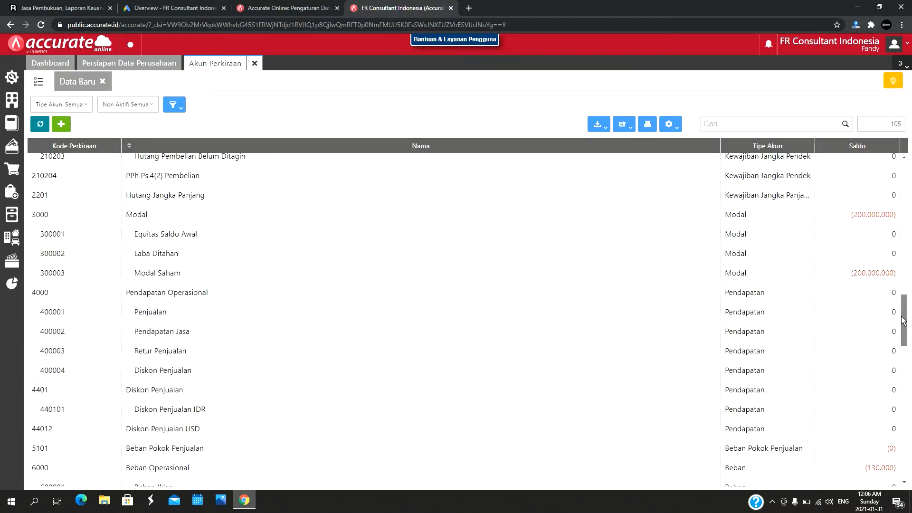
click(860, 273)
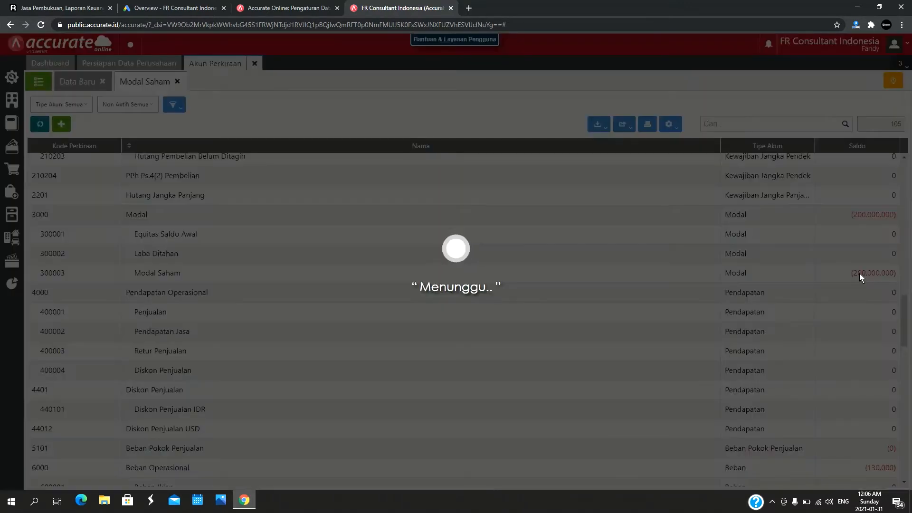
click(115, 101)
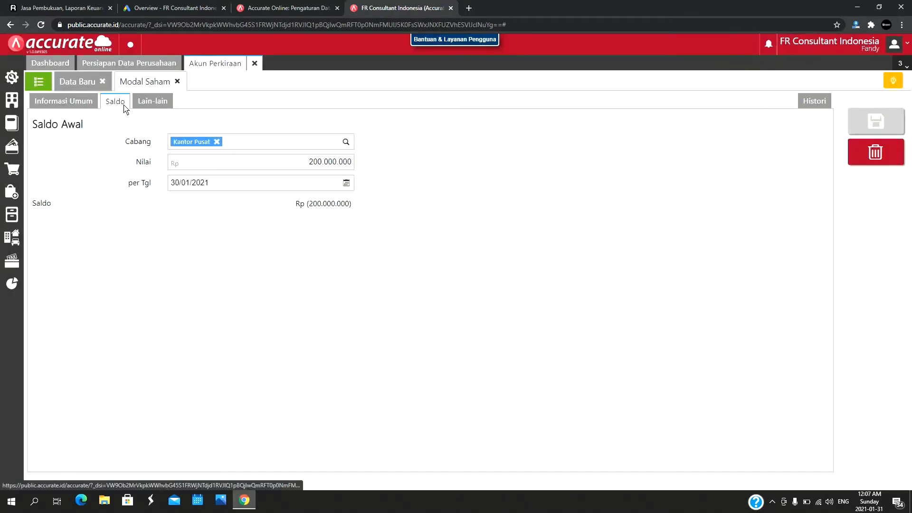
click(300, 162)
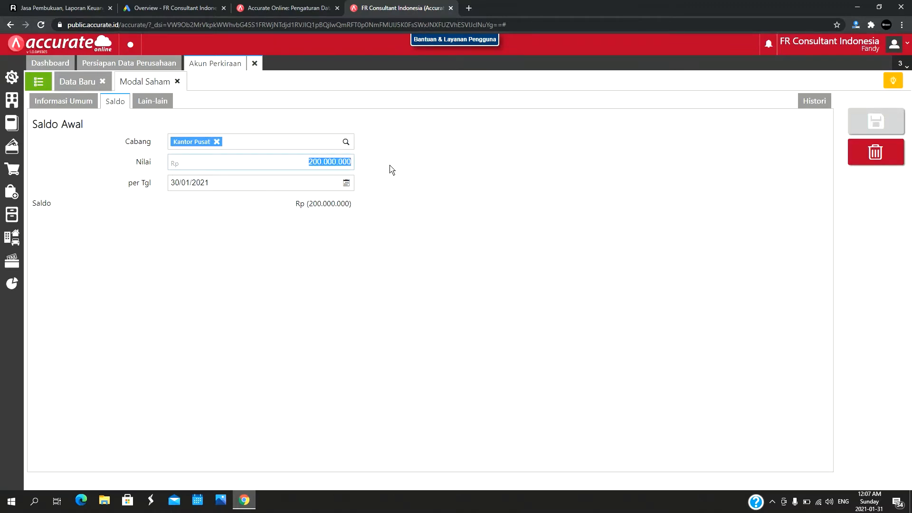
text(30)
click(876, 121)
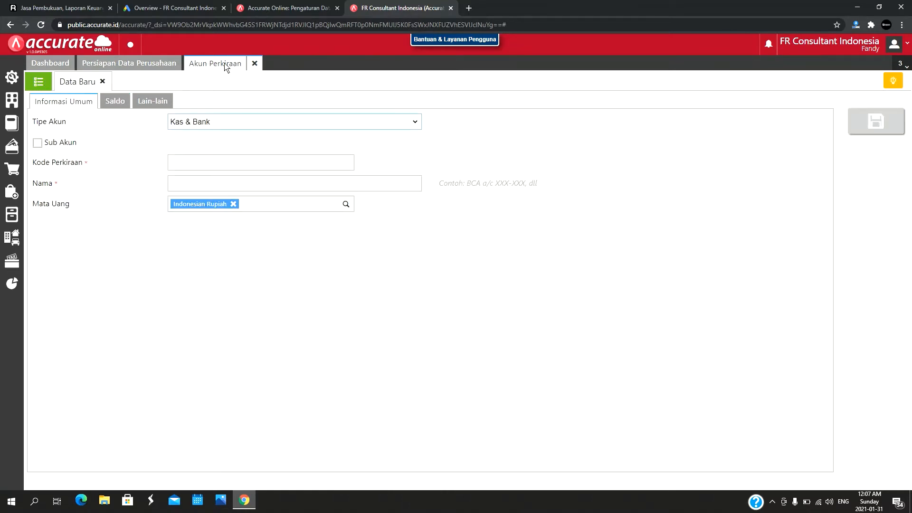
Step: Set the opening balance of the BCA account (110202) to 200.000.000, save it and close the chart of accounts
click(49, 84)
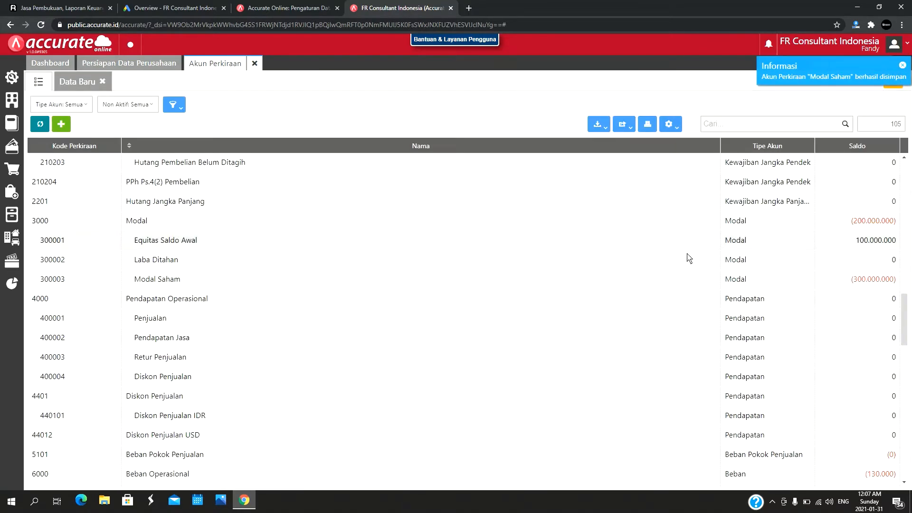
scroll(399, 243, up, 5)
scroll(399, 243, up, 5)
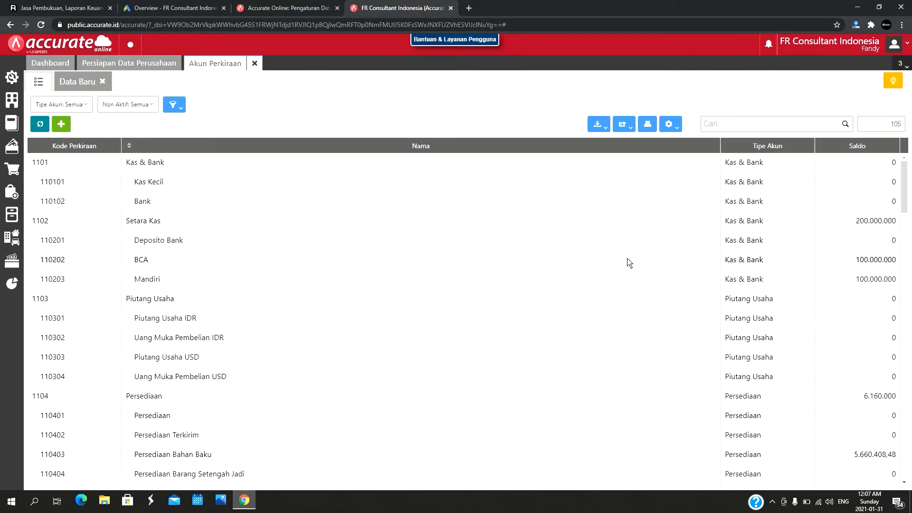
double_click(863, 259)
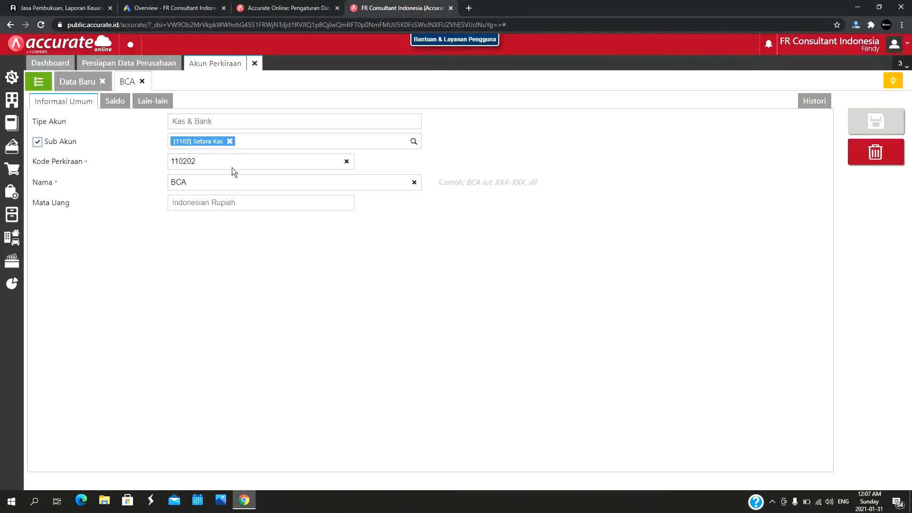
click(130, 109)
click(293, 165)
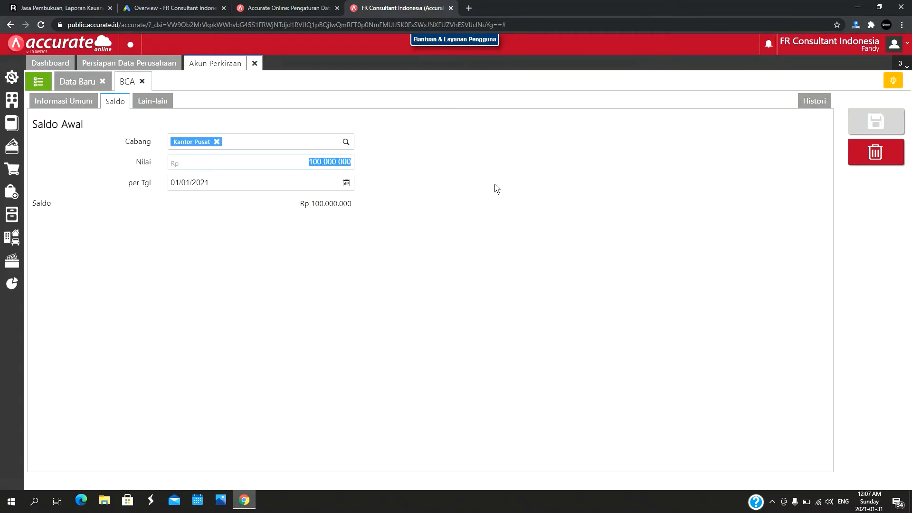
text(2)
key(Tab)
click(890, 120)
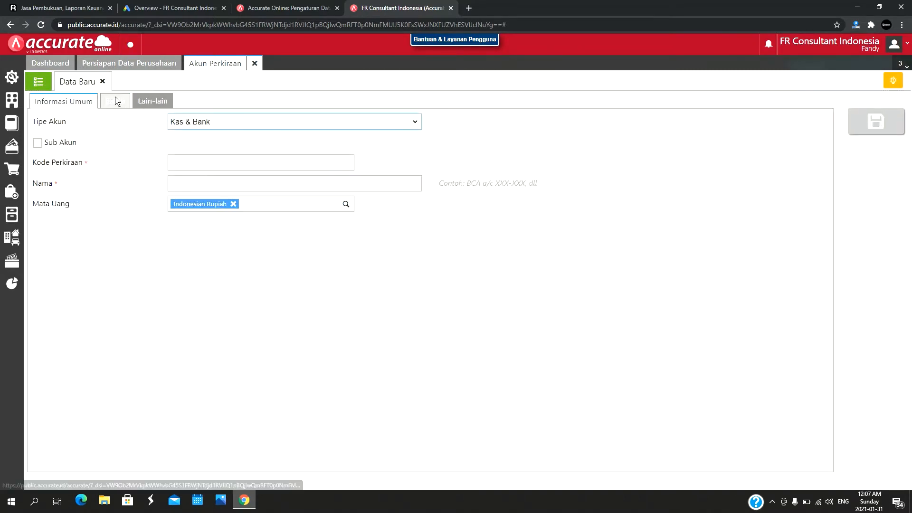
click(253, 65)
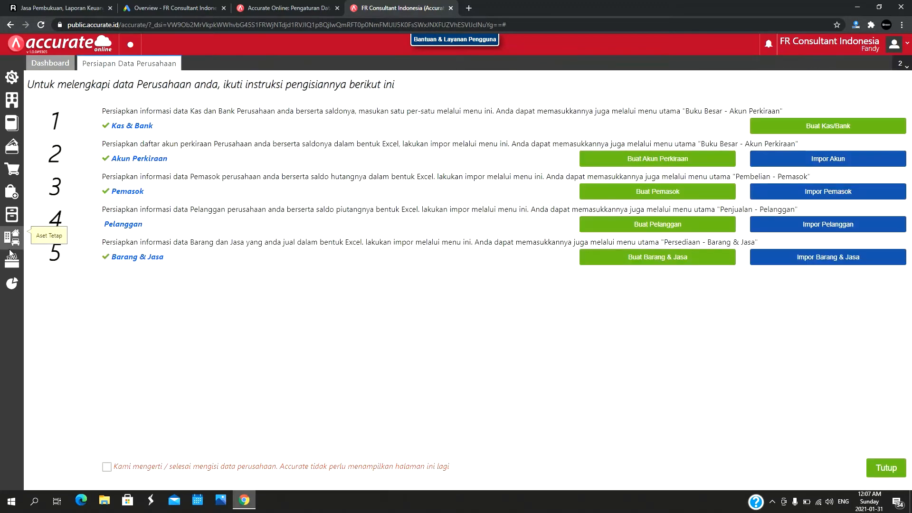
Step: Generate the Neraca (Standar) financial report as of 31/01/2021
click(13, 290)
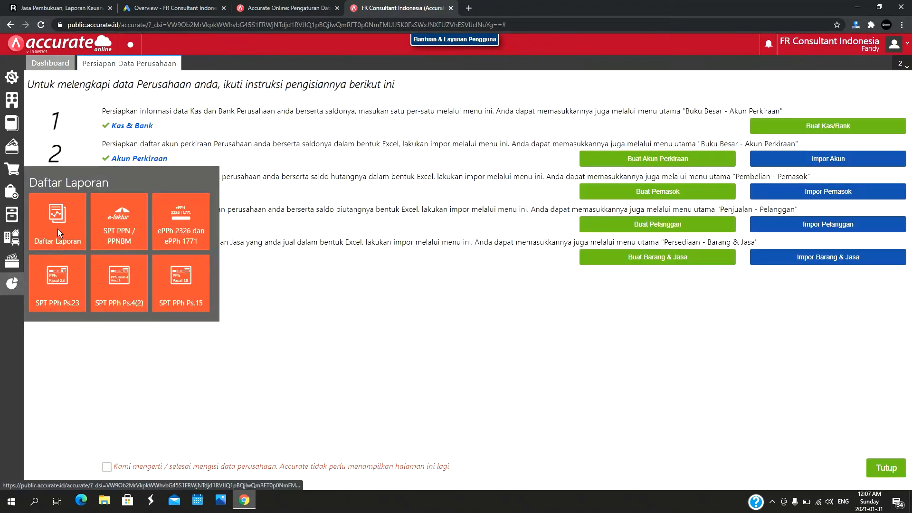
click(58, 229)
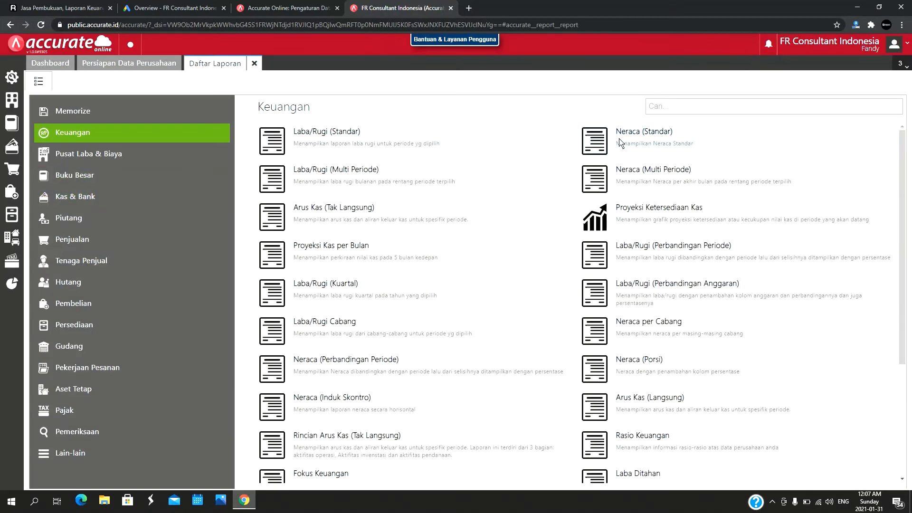
click(620, 142)
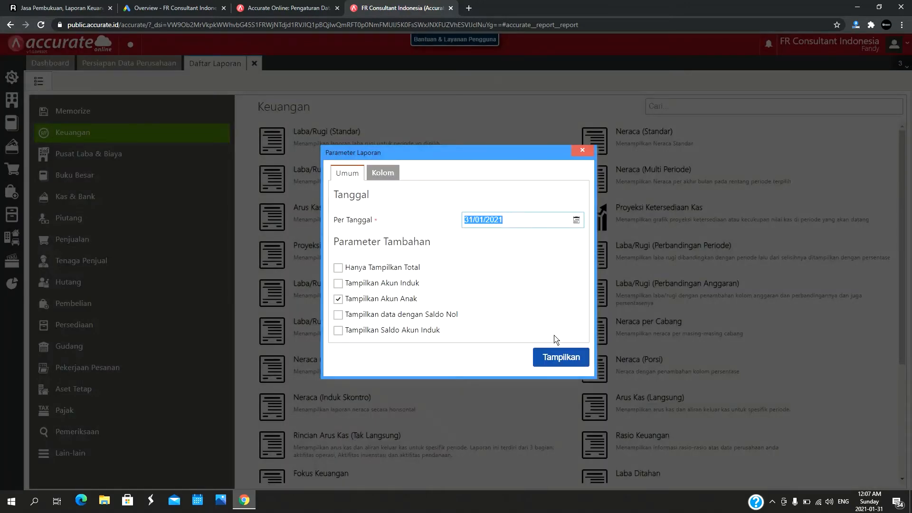
click(561, 358)
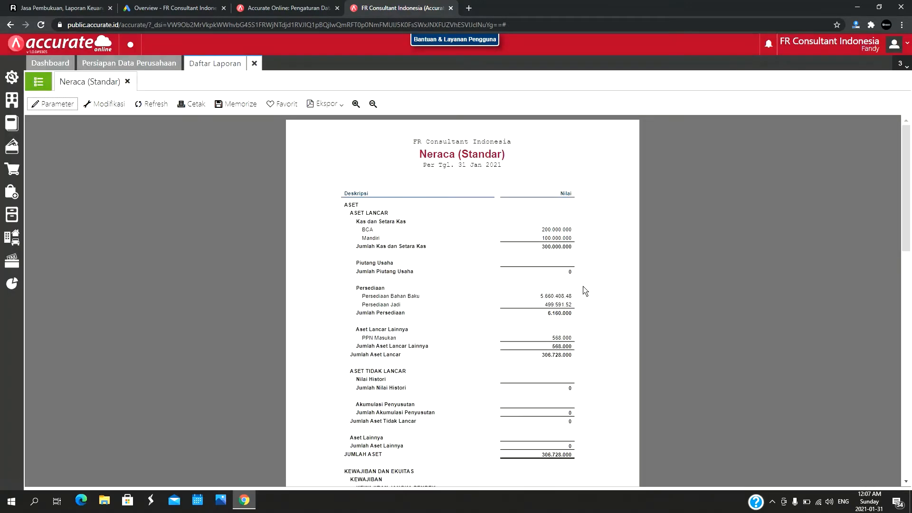
Step: Compare total assets with total liabilities and equity in the enlarged balance sheet, including the BCA and Modal Saham balances, and close the report
click(356, 104)
click(356, 104)
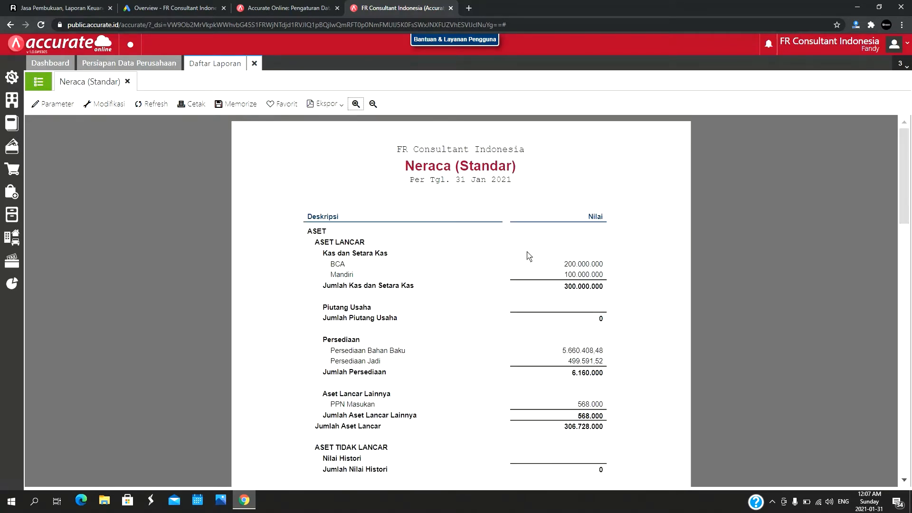
scroll(571, 284, down, 15)
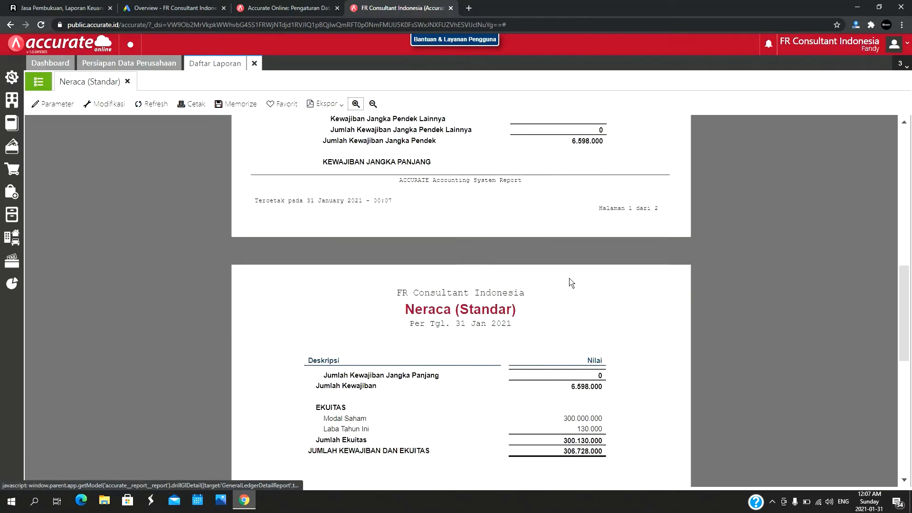
scroll(570, 283, up, 3)
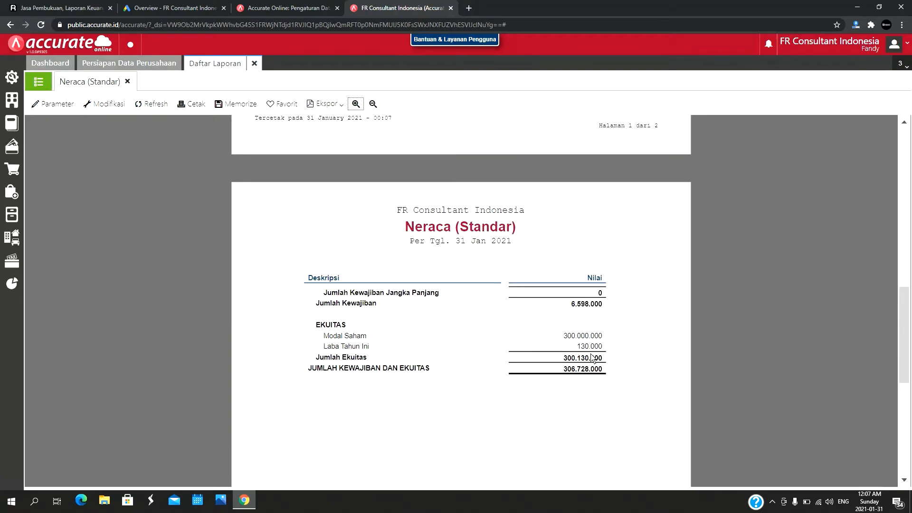
scroll(586, 348, up, 13)
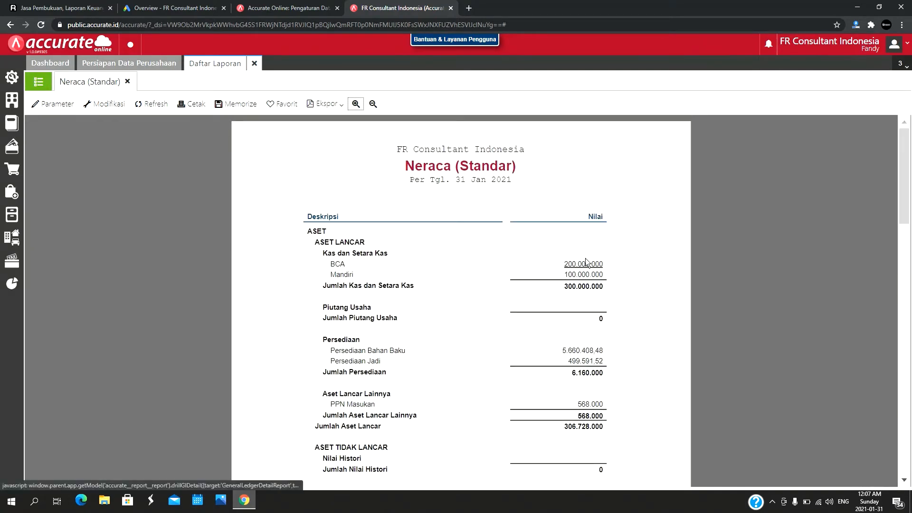
scroll(587, 275, down, 5)
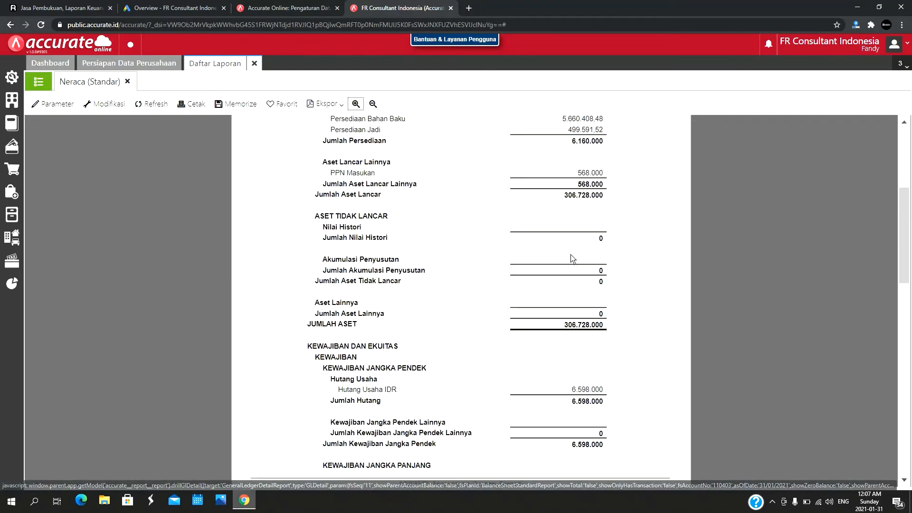
scroll(608, 190, up, 3)
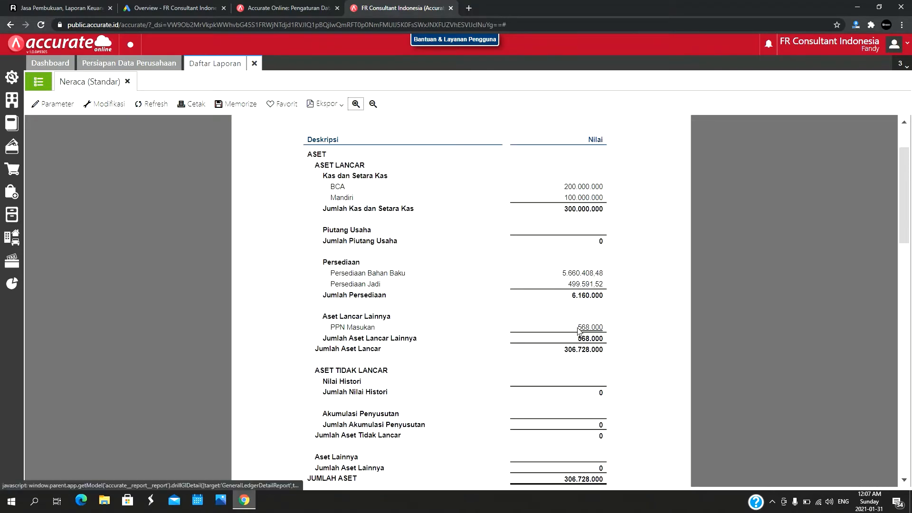
scroll(580, 332, down, 1)
scroll(579, 331, down, 4)
scroll(528, 364, down, 2)
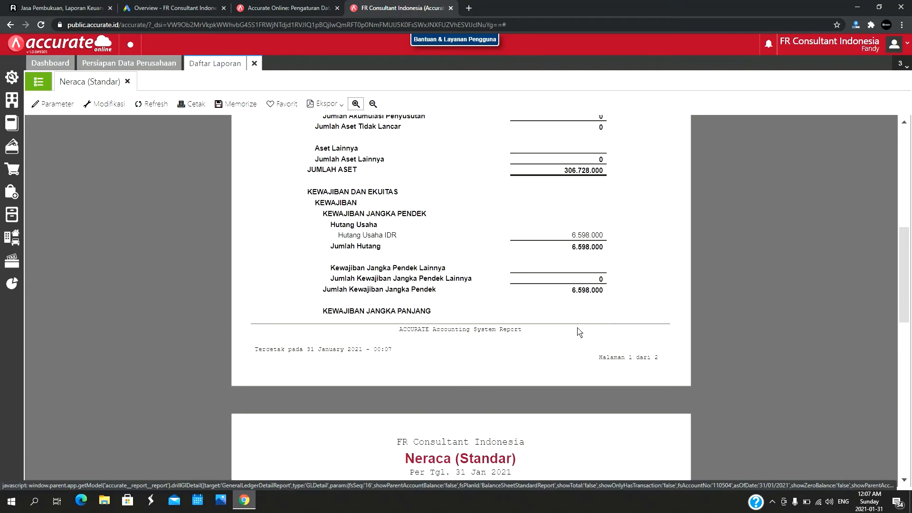
scroll(542, 319, up, 3)
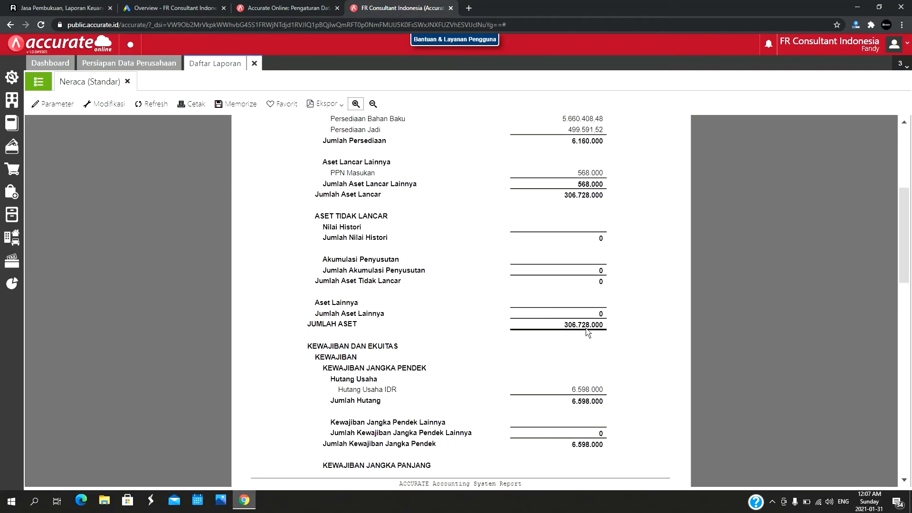
scroll(613, 326, down, 4)
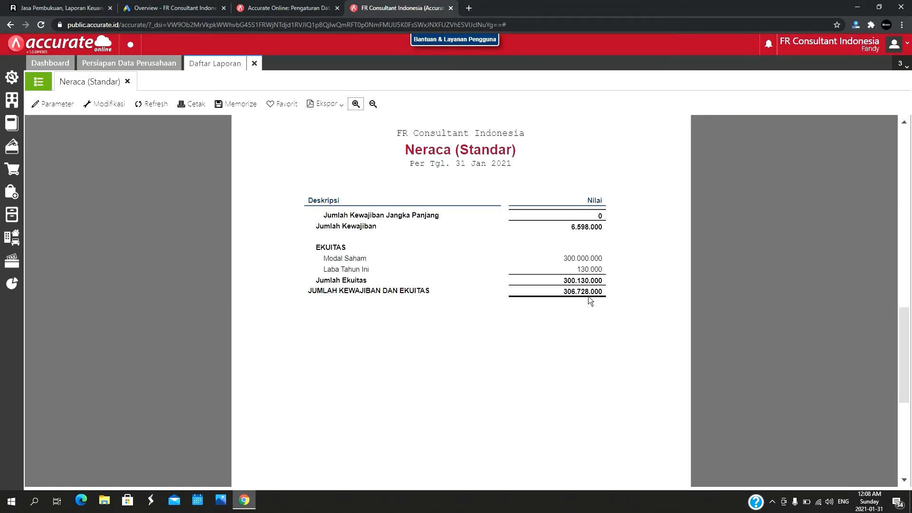
click(252, 66)
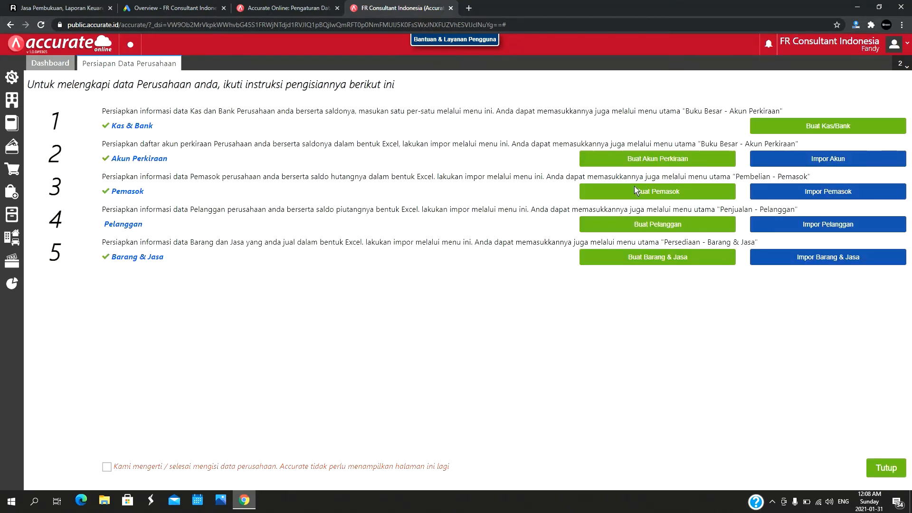
Step: Draft a new Persediaan account as a sub-account of [1104] Persediaan, with automatic coding and the name Persediaan Bahan baku
click(635, 160)
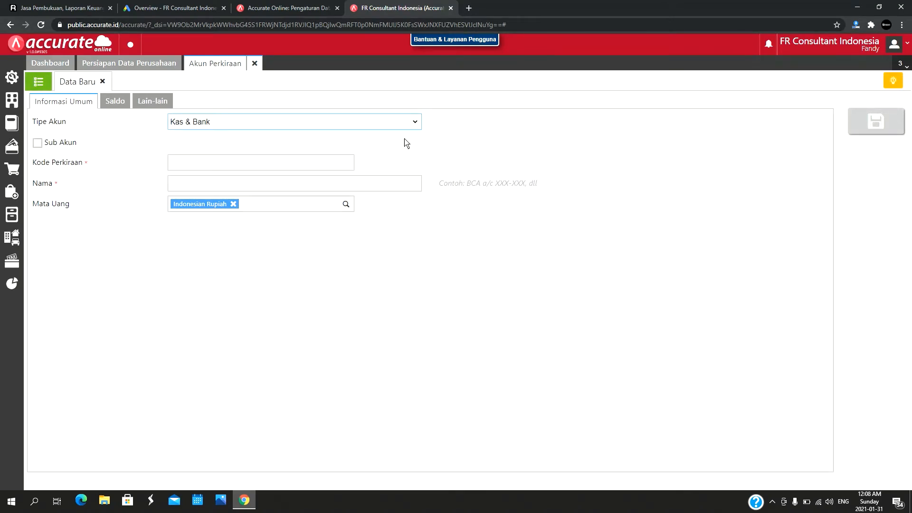
click(415, 123)
click(372, 152)
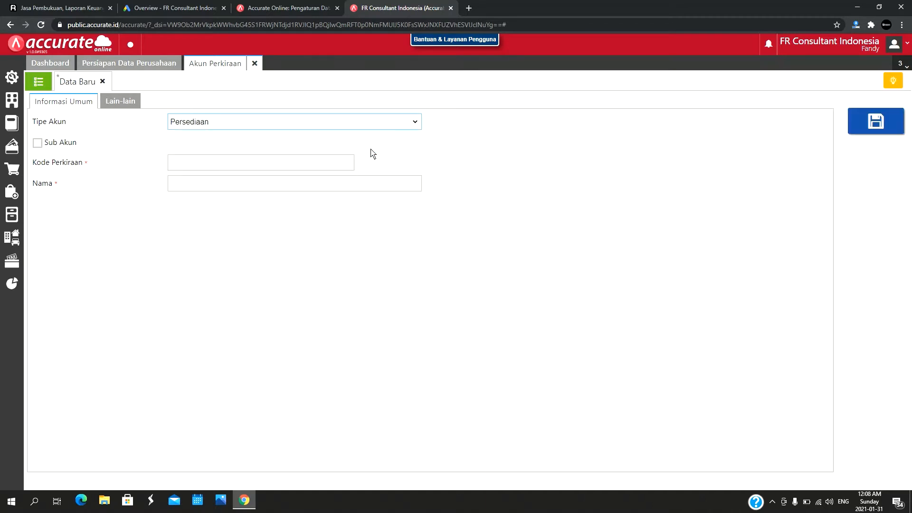
click(37, 143)
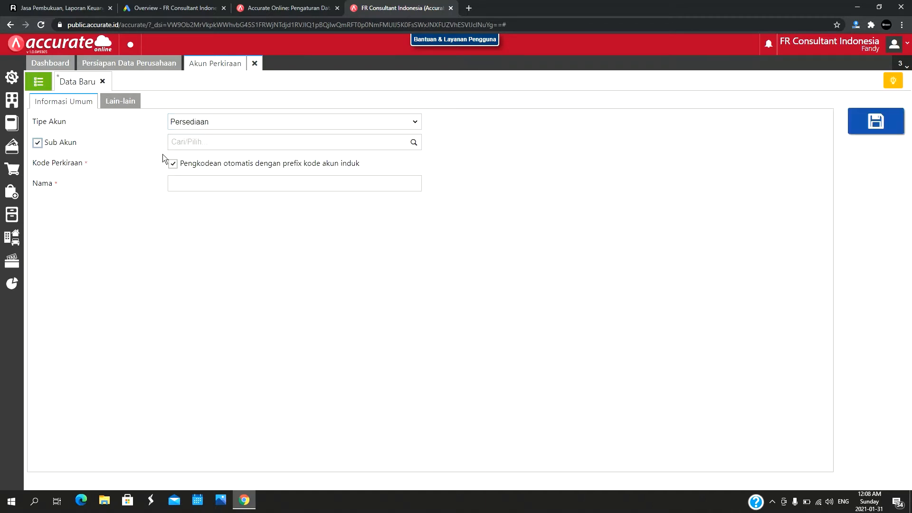
click(414, 144)
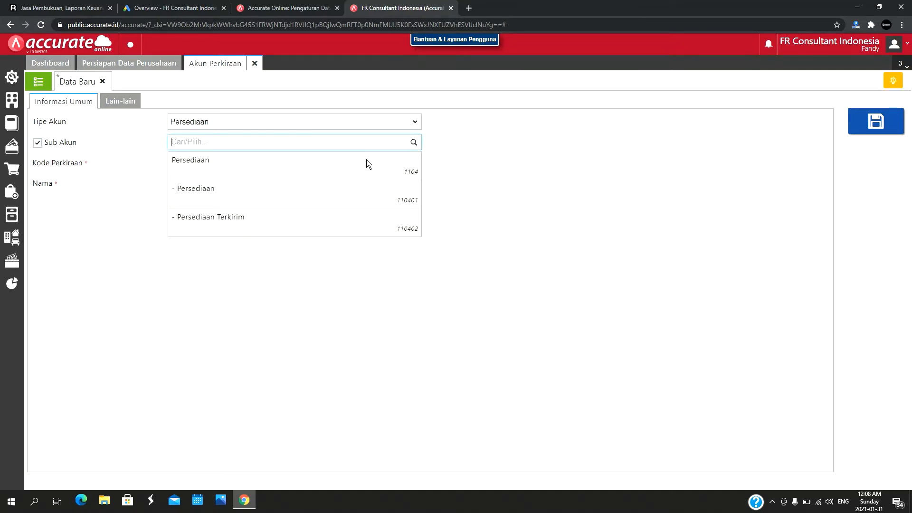
click(368, 164)
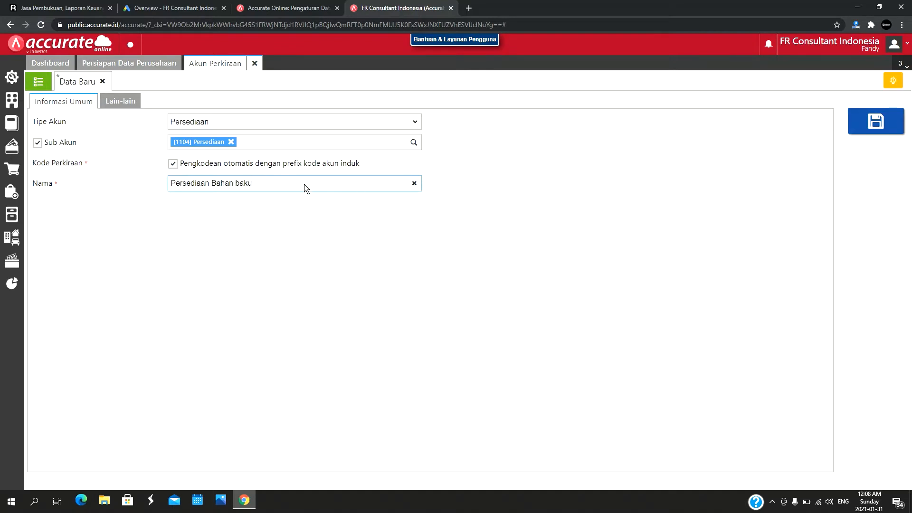
Step: Replace the "Bahan baku" part of the draft sub-account's name with "Jadi"
key(BackSpace)
key(BackSpace)
key(BackSpace)
key(BackSpace)
key(BackSpace)
key(BackSpace)
drag(285, 182, 240, 187)
text(Jad)
Step: Review the sub-accounts under Persediaan (1104) in the chart of accounts and close it, discarding the draft account
click(39, 81)
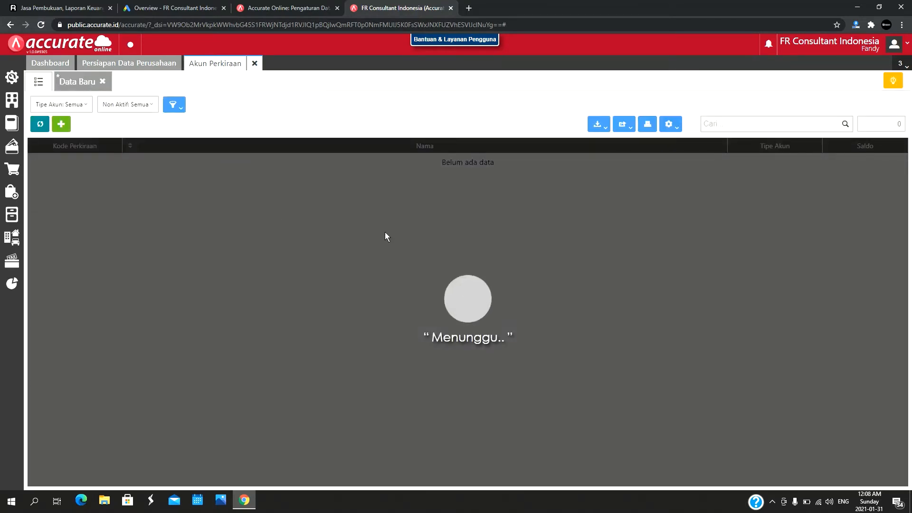
scroll(274, 323, down, 3)
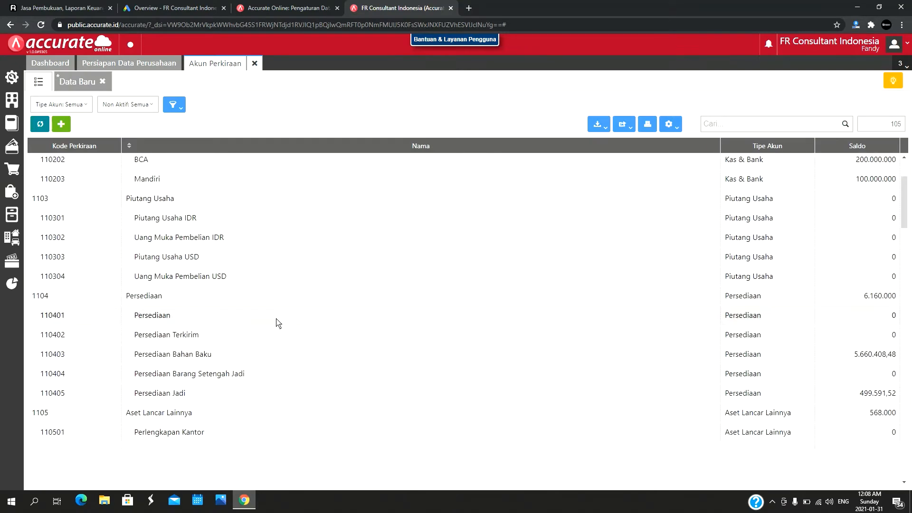
scroll(277, 323, down, 1)
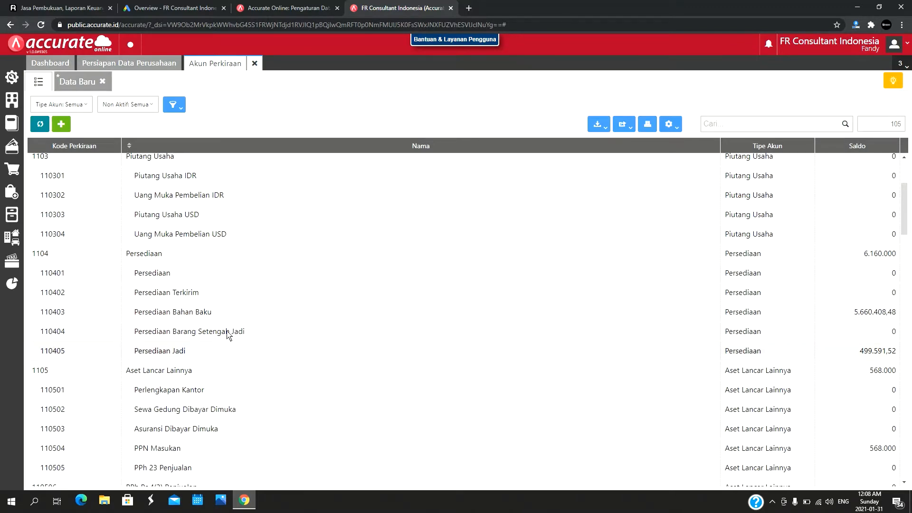
click(257, 65)
click(533, 284)
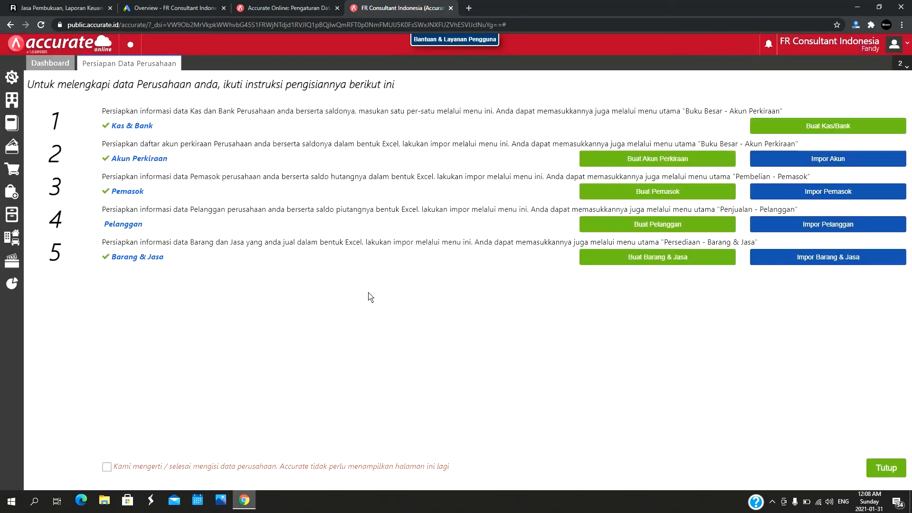
Step: Draft an item unit named gram, check the existing Satuan Barang list and discard the draft
click(11, 216)
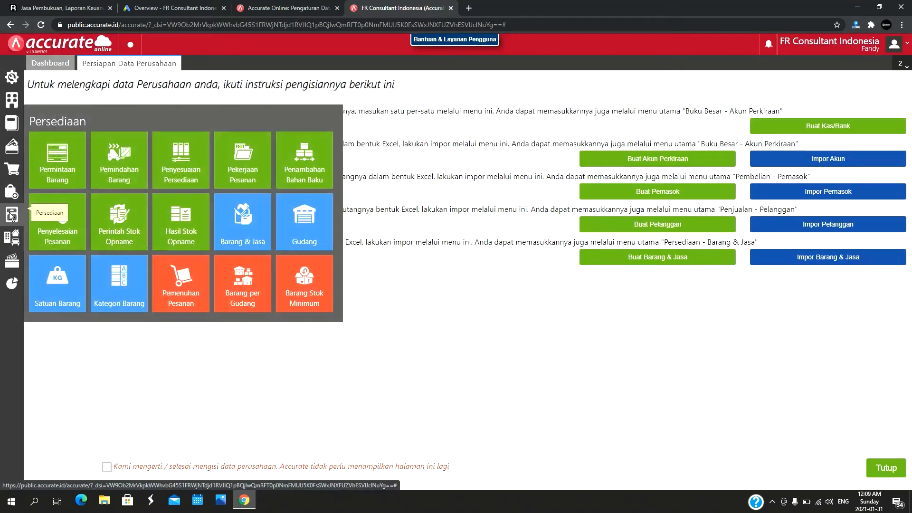
click(66, 284)
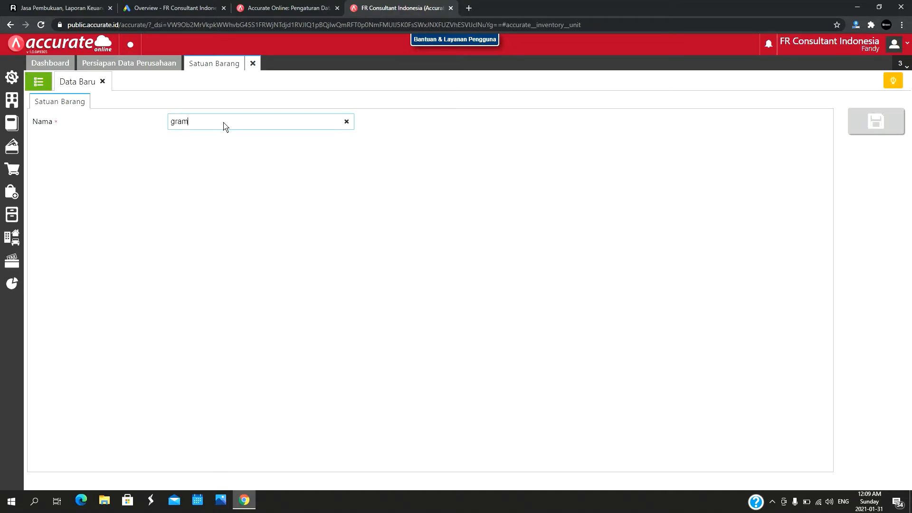
click(37, 83)
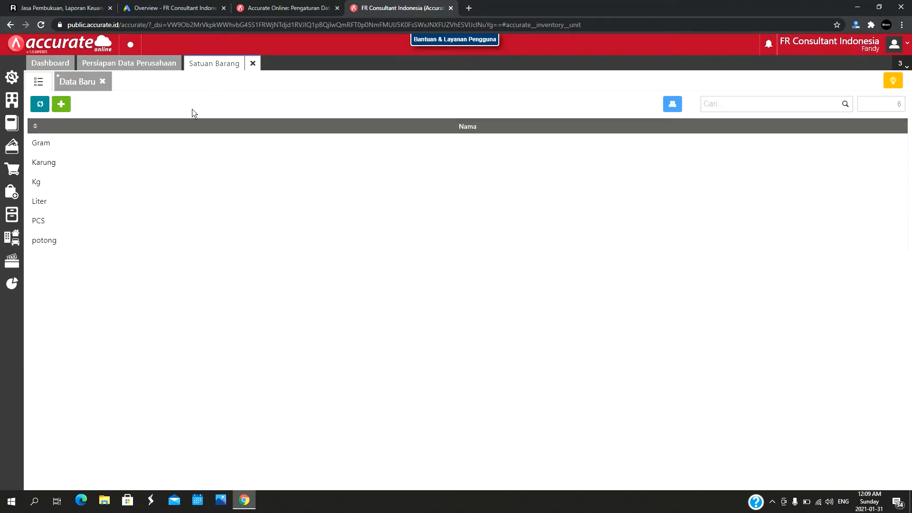
click(252, 63)
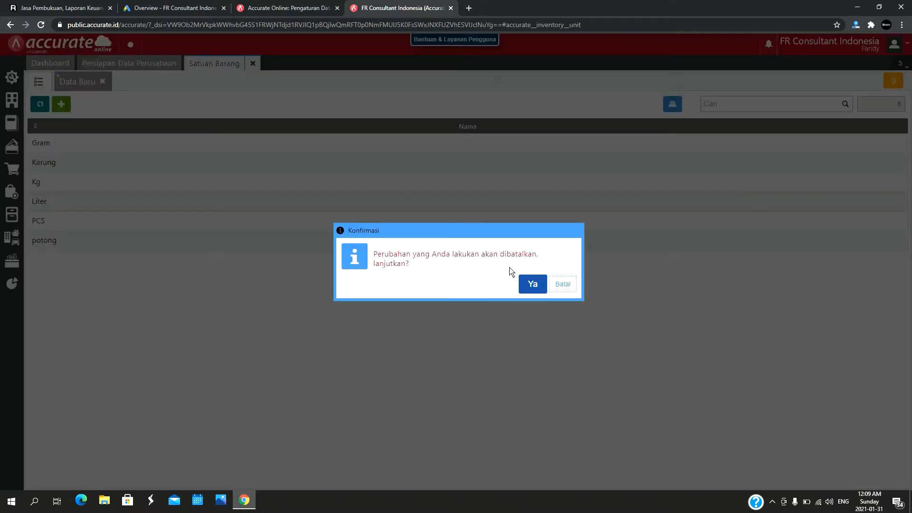
click(533, 283)
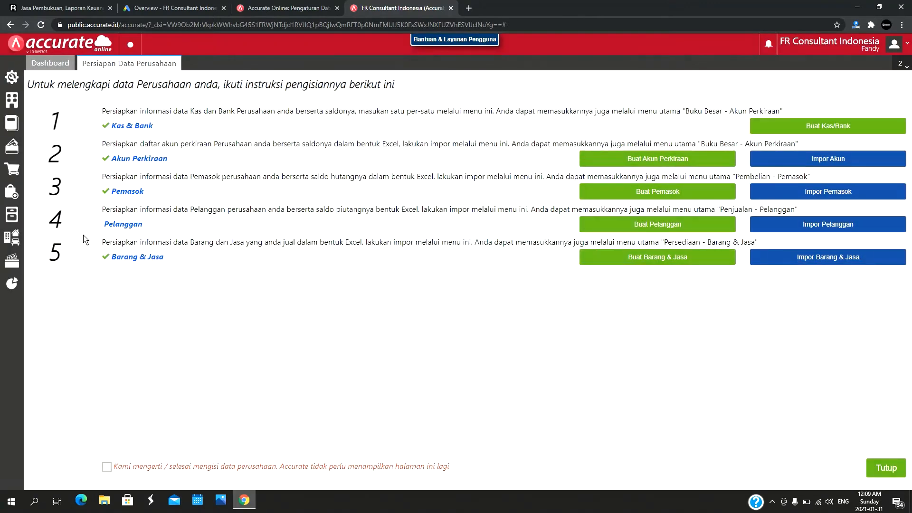
Step: Draft a new item category named Bahan Baku and rework its name
click(13, 222)
click(115, 279)
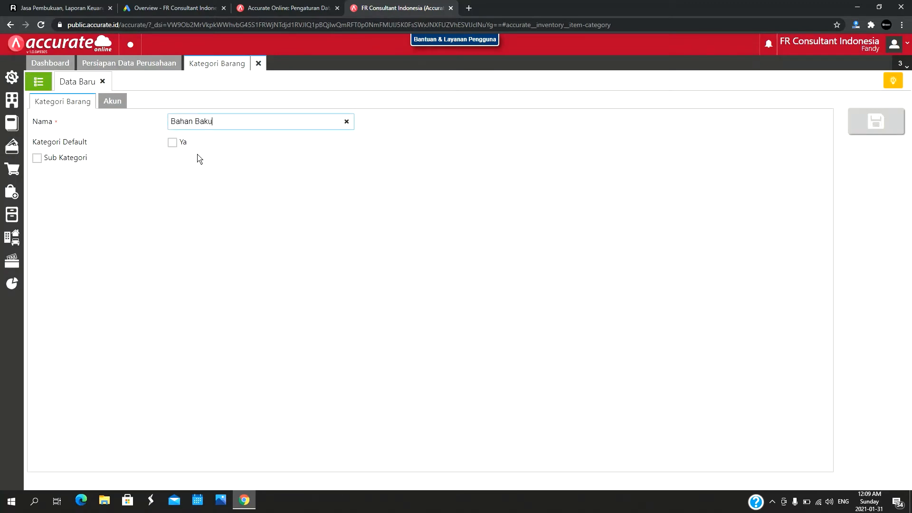
key(ctrl+a)
text(Ba)
key(BackSpace)
key(BackSpace)
key(BackSpace)
key(BackSpace)
key(BackSpace)
key(BackSpace)
key(BackSpace)
key(BackSpace)
key(BackSpace)
key(BackSpace)
Step: Review the existing item categories and close Kategori Barang, discarding the draft category
click(41, 88)
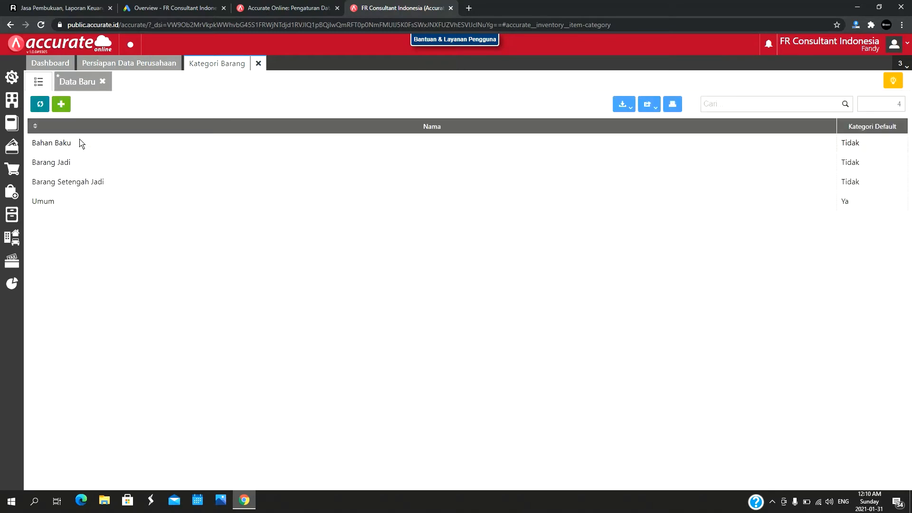
click(258, 64)
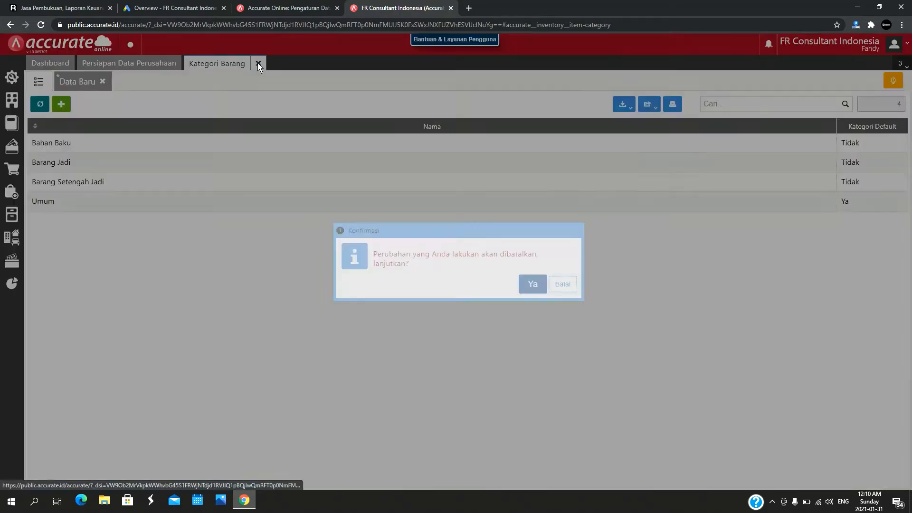
click(529, 284)
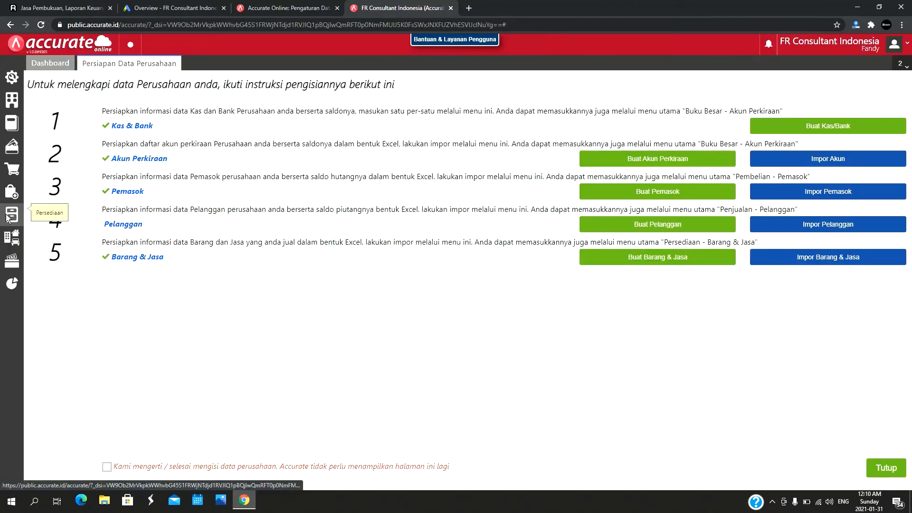
Step: Draft a new warehouse named Gudang 2 and discard it
mouse_move(9, 218)
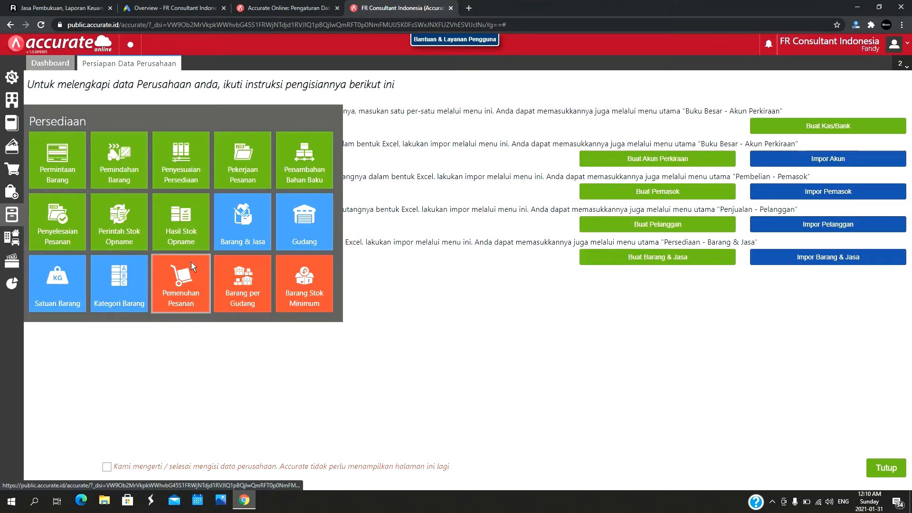
click(301, 229)
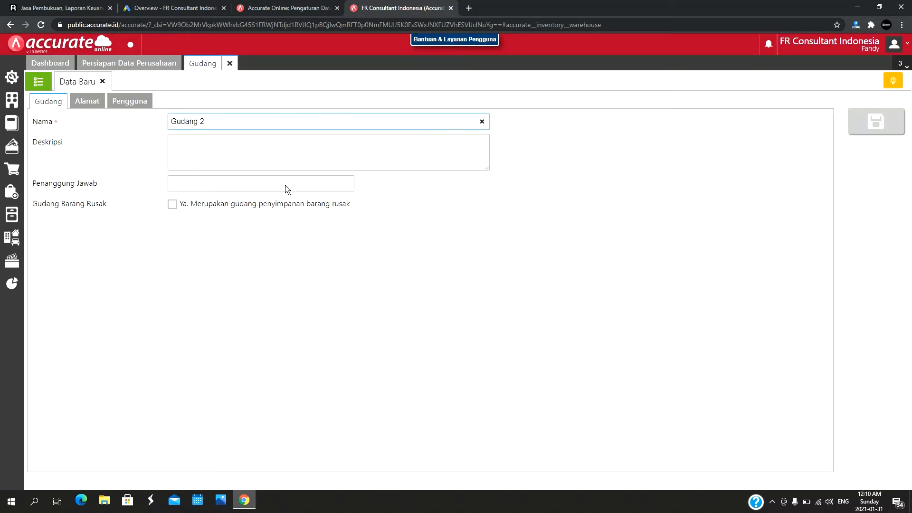
click(230, 63)
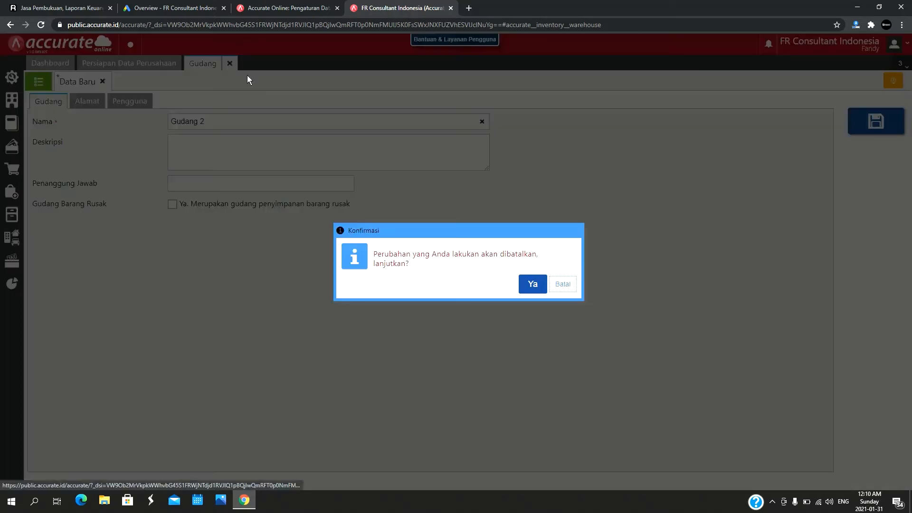
click(530, 282)
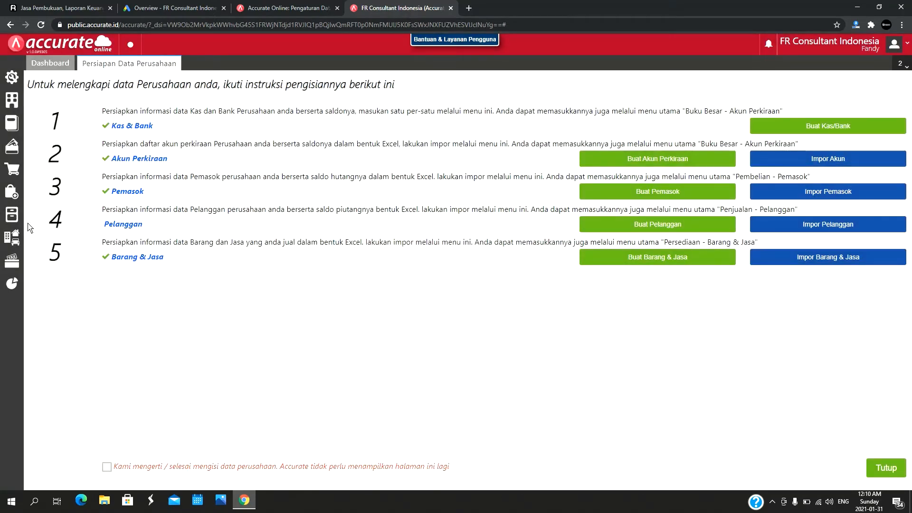
Step: Open a blank Barang & Jasa item and examine its default accounts, including the choices for Retur Penjualan
click(15, 221)
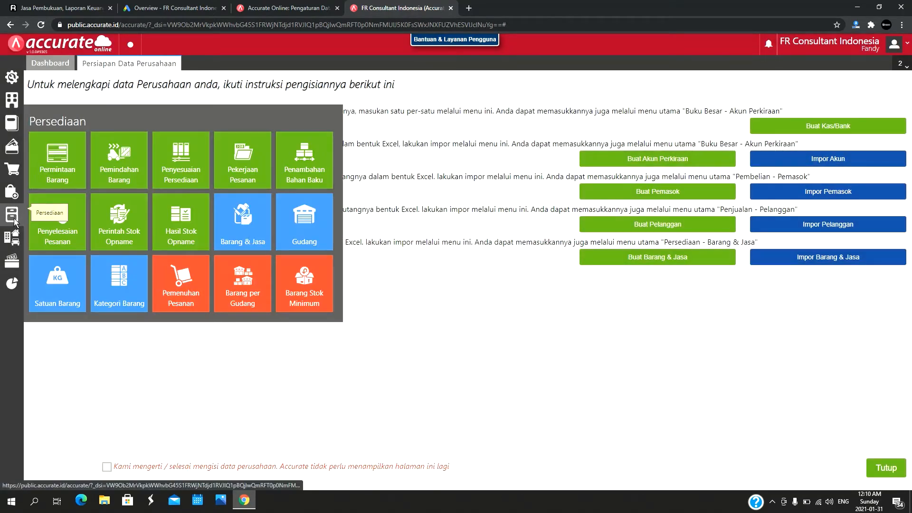
click(252, 223)
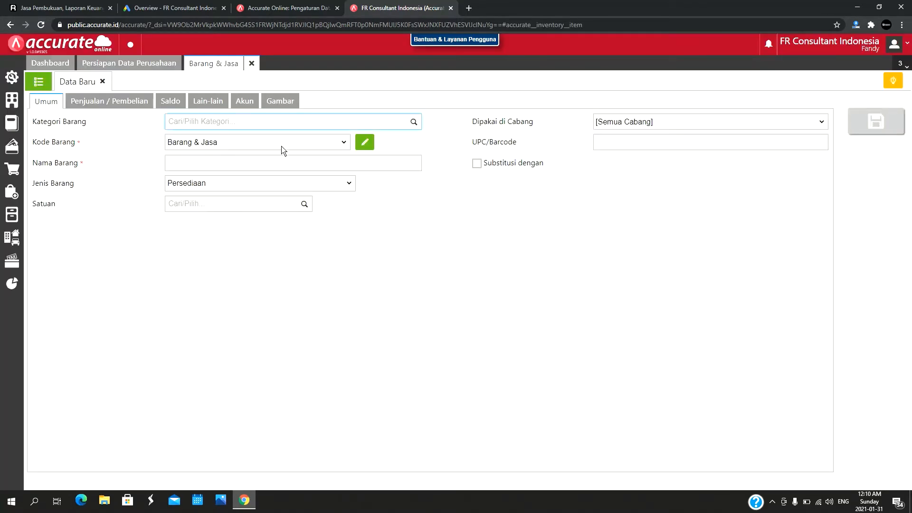
click(246, 102)
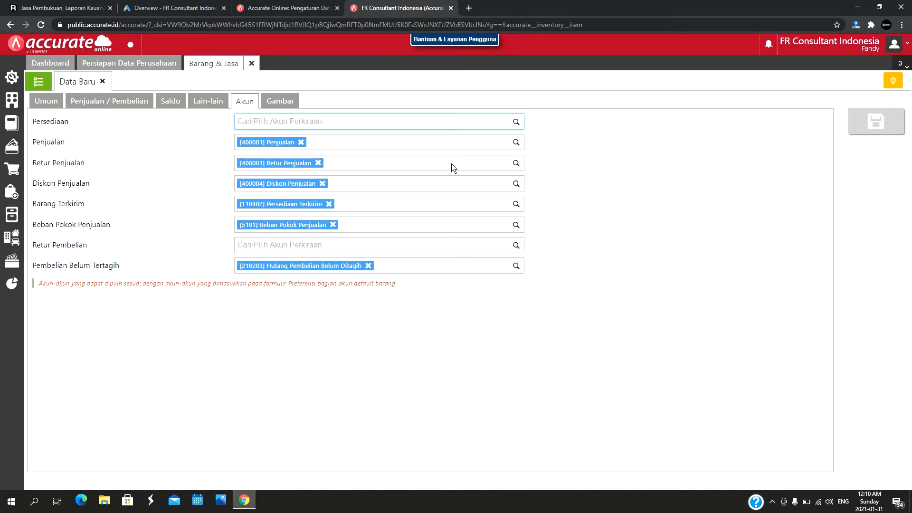
click(515, 164)
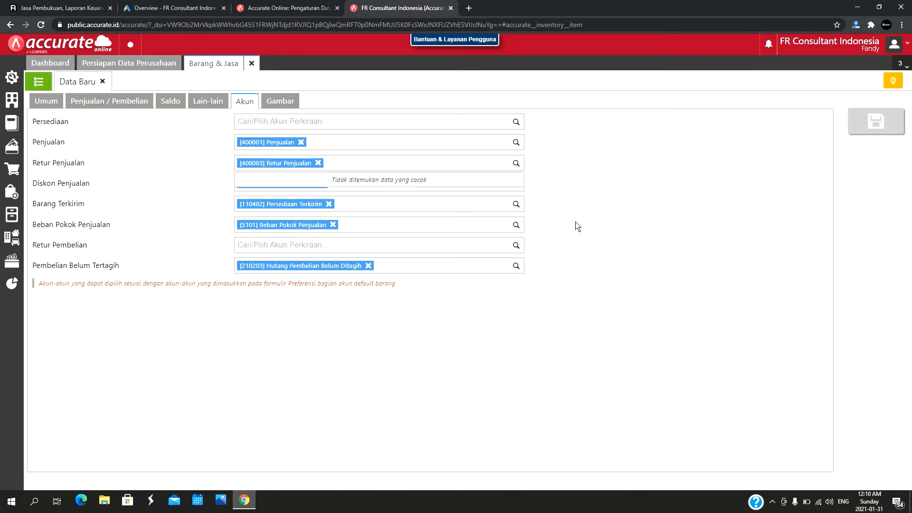
Step: Browse the accounts available for Retur Pembelian on the blank item and close the list without choosing one
click(516, 245)
scroll(490, 291, down, 1)
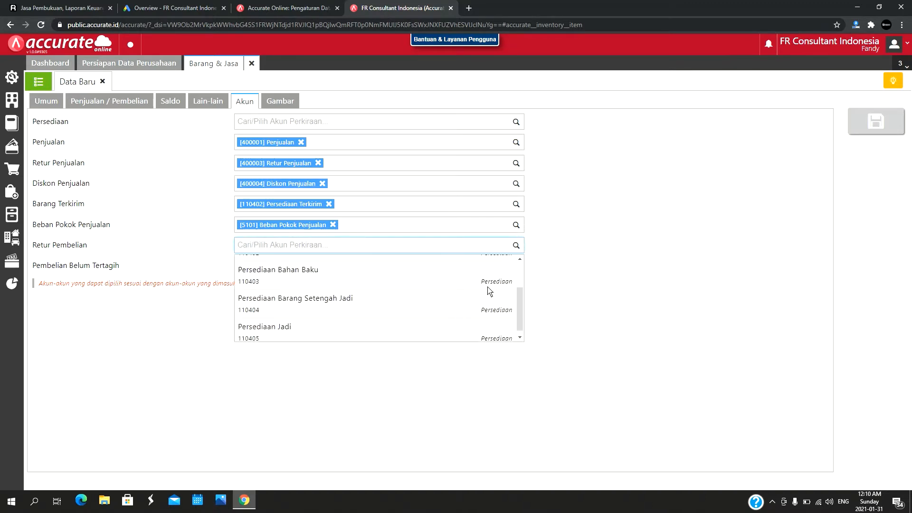
scroll(479, 320, up, 1)
scroll(478, 320, down, 1)
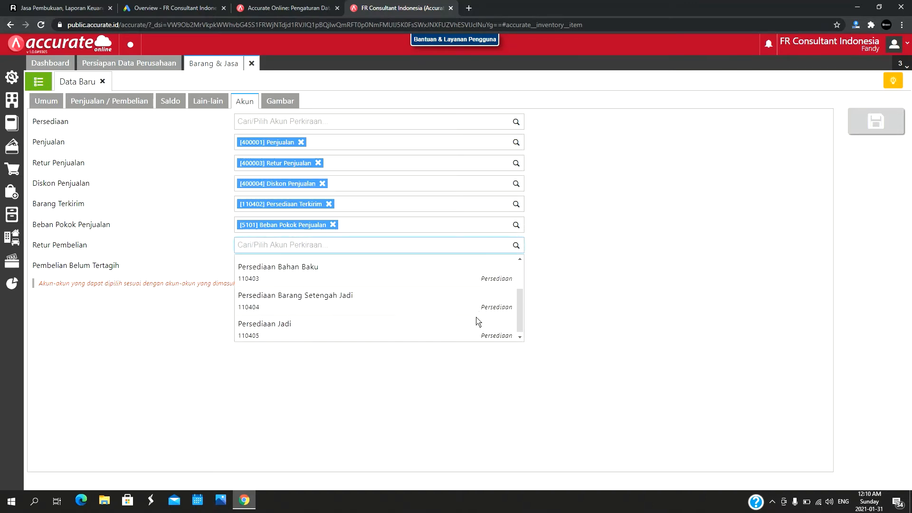
scroll(477, 321, up, 1)
scroll(476, 294, down, 1)
scroll(477, 293, up, 1)
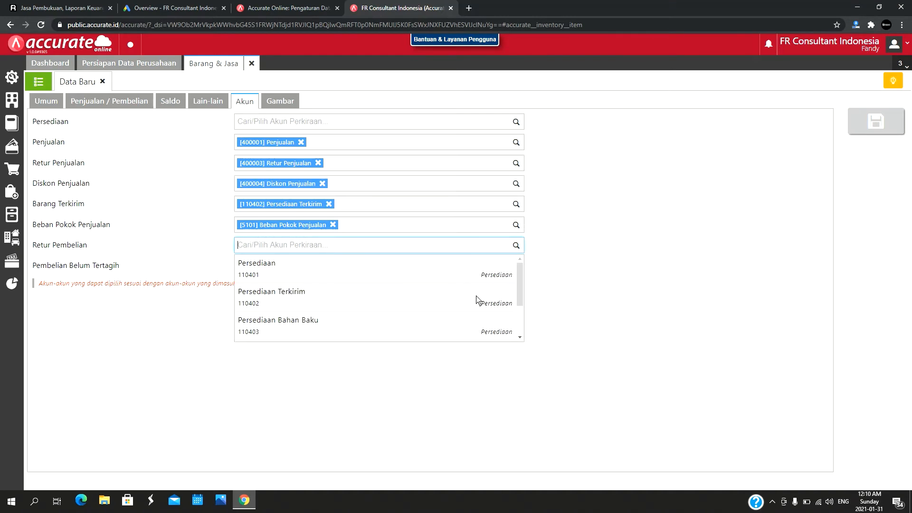
click(642, 211)
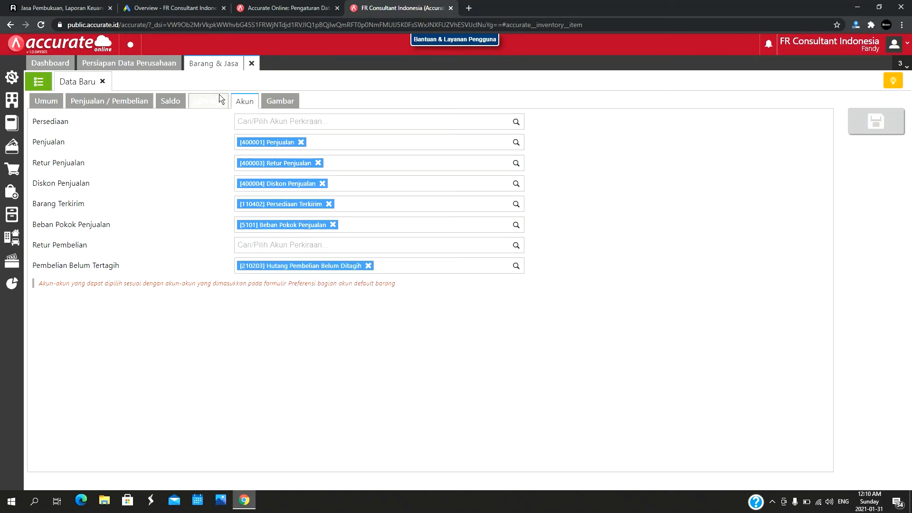
Step: Open the Barang & Jasa default account preferences and browse the accounts available for Persediaan
click(7, 80)
click(44, 118)
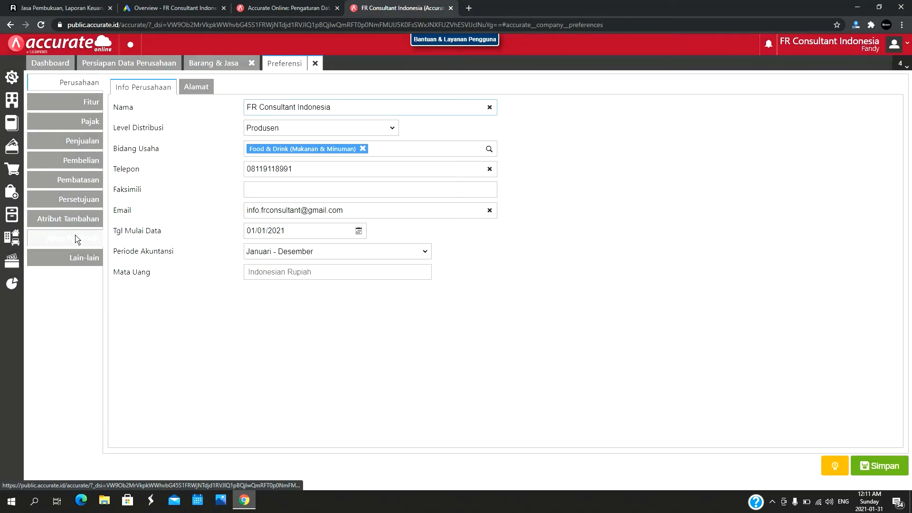
click(76, 239)
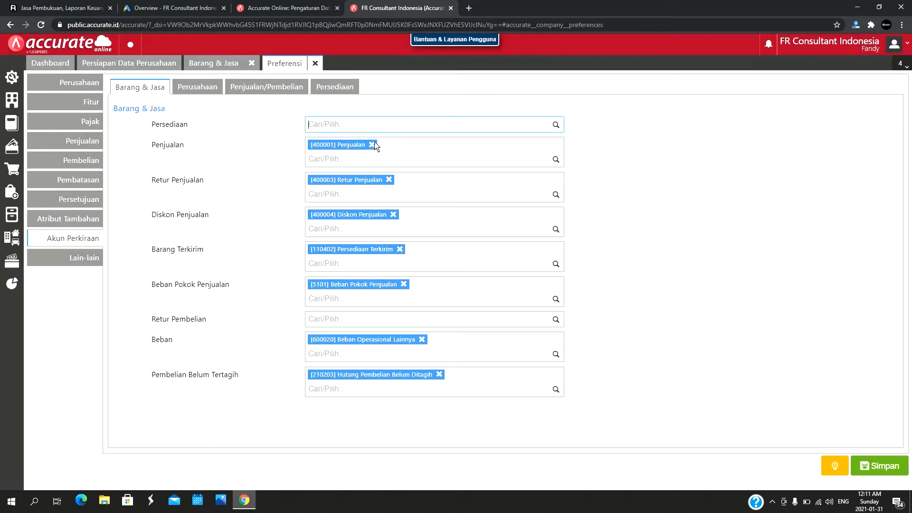
click(556, 127)
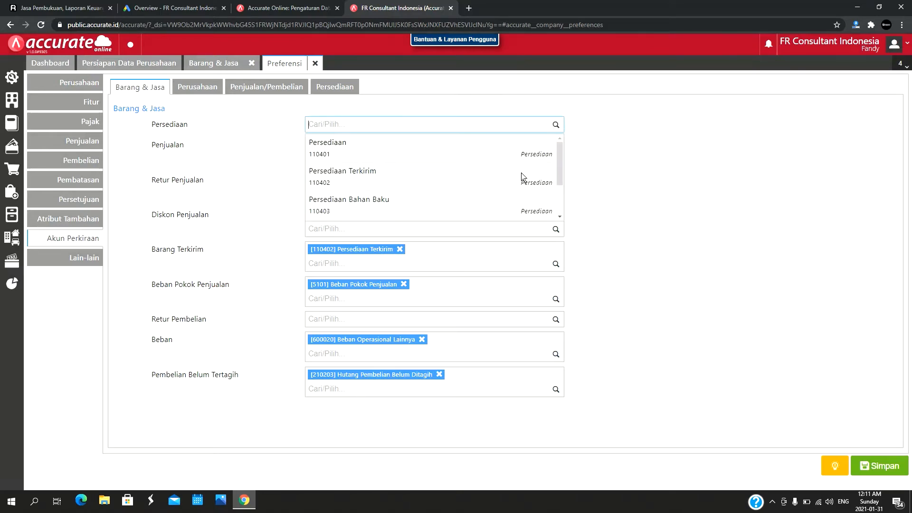
scroll(521, 178, down, 2)
click(668, 203)
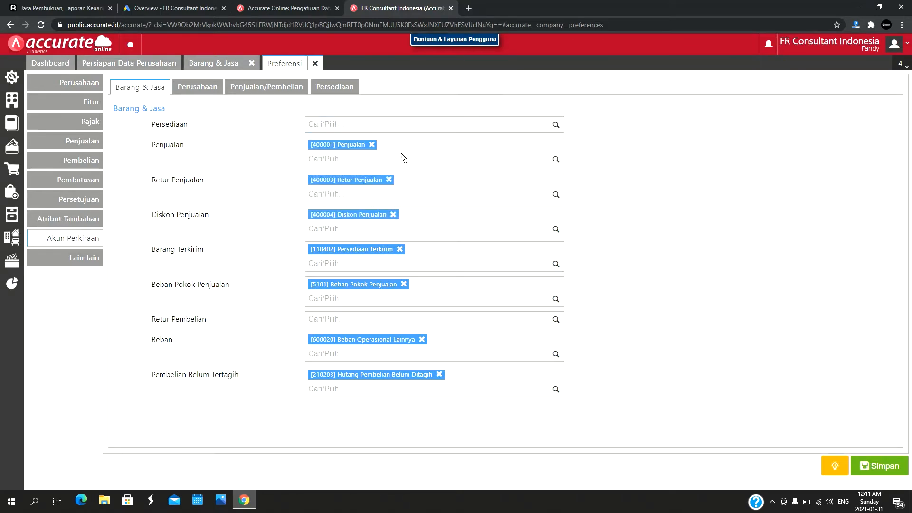
Step: Clear the default Penjualan account, browse the available accounts, reselect [400001] Penjualan and save the preferences
click(372, 145)
click(555, 145)
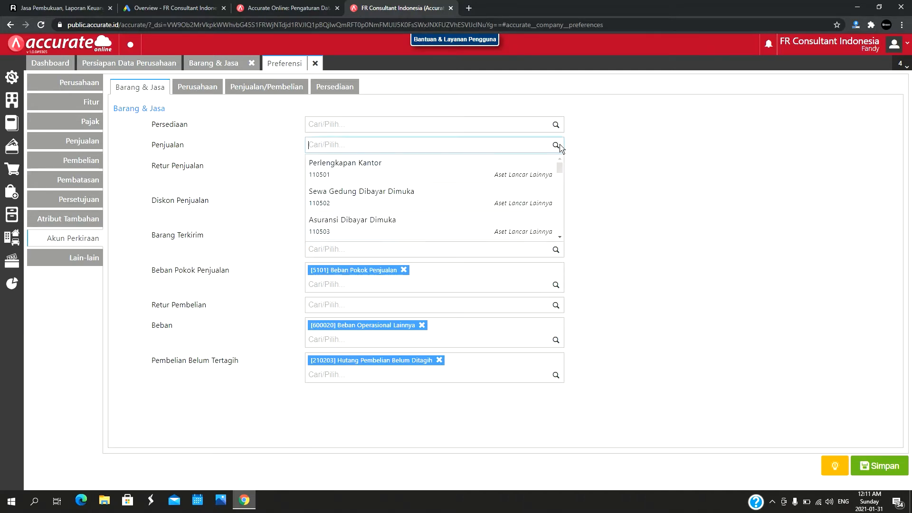
scroll(544, 182, down, 6)
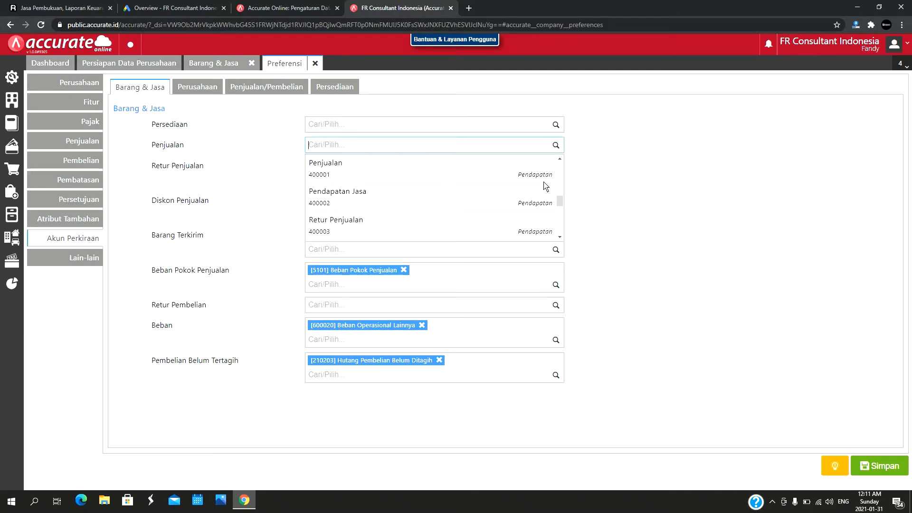
scroll(544, 182, up, 6)
scroll(546, 186, down, 3)
scroll(546, 186, up, 3)
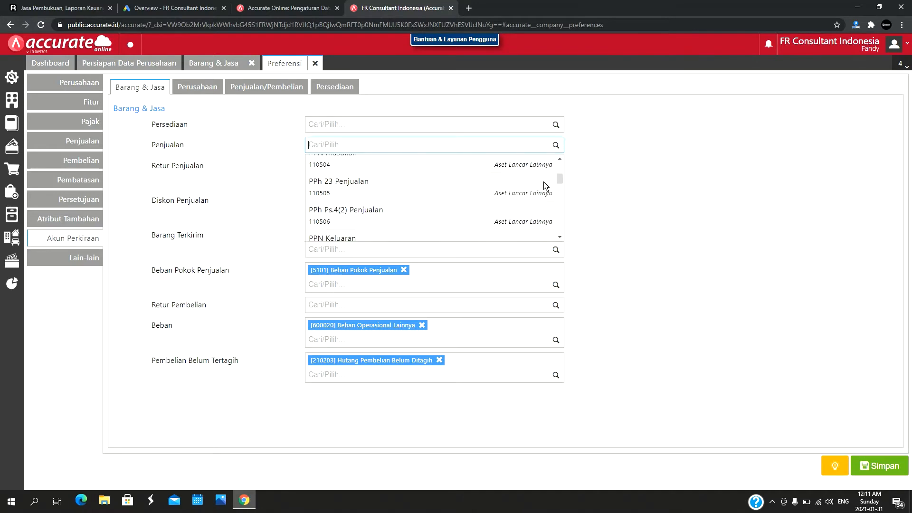
scroll(546, 186, down, 2)
scroll(546, 187, down, 5)
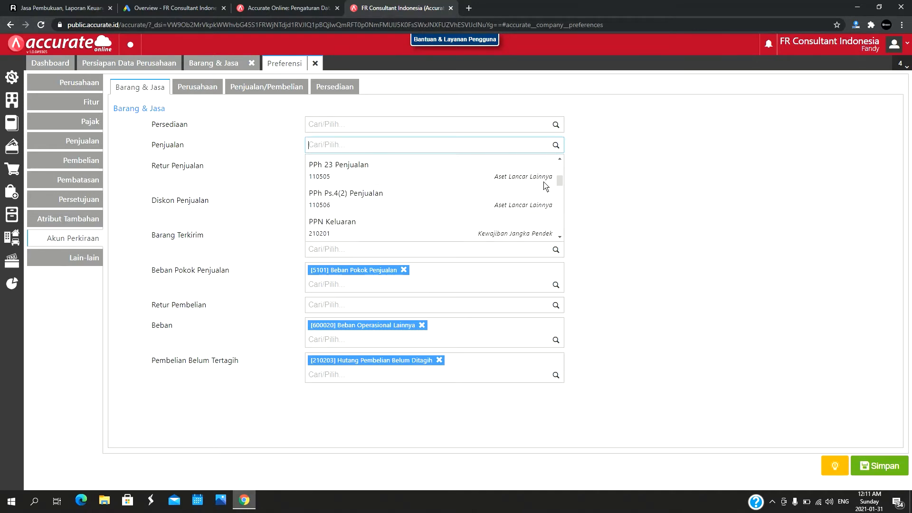
click(545, 182)
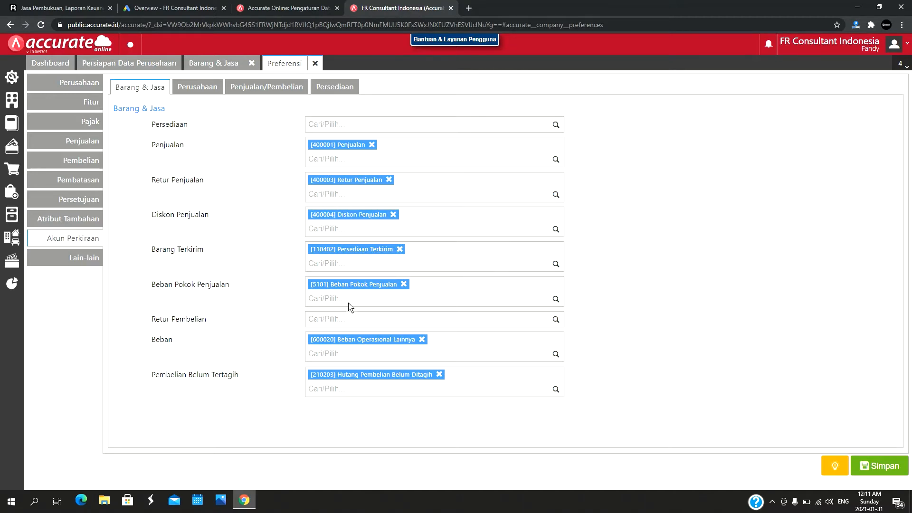
click(879, 466)
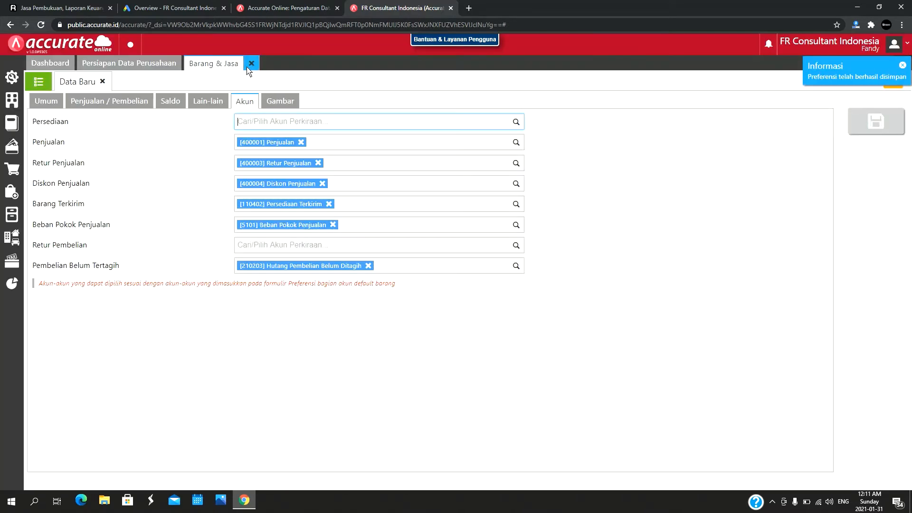
Step: Discard the open blank item and start a new Barang & Jasa item named Cabe in category Bahan Baku
click(251, 66)
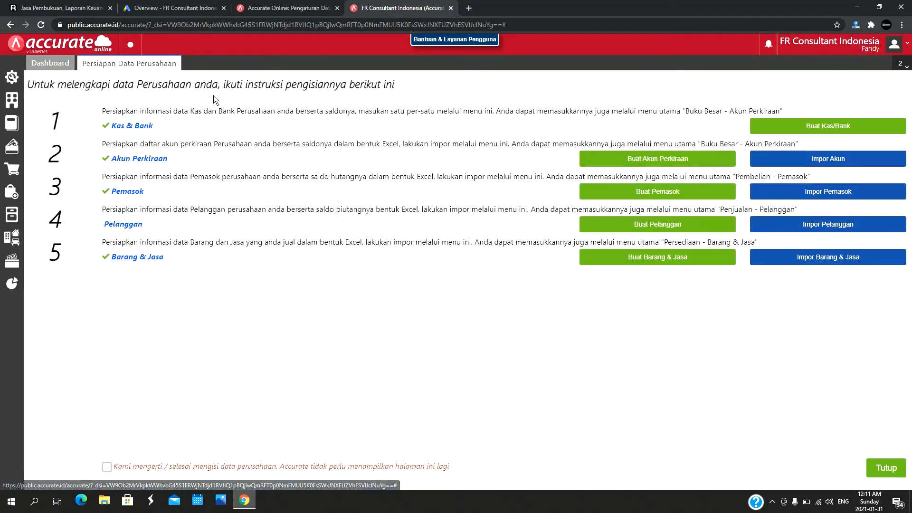
click(12, 215)
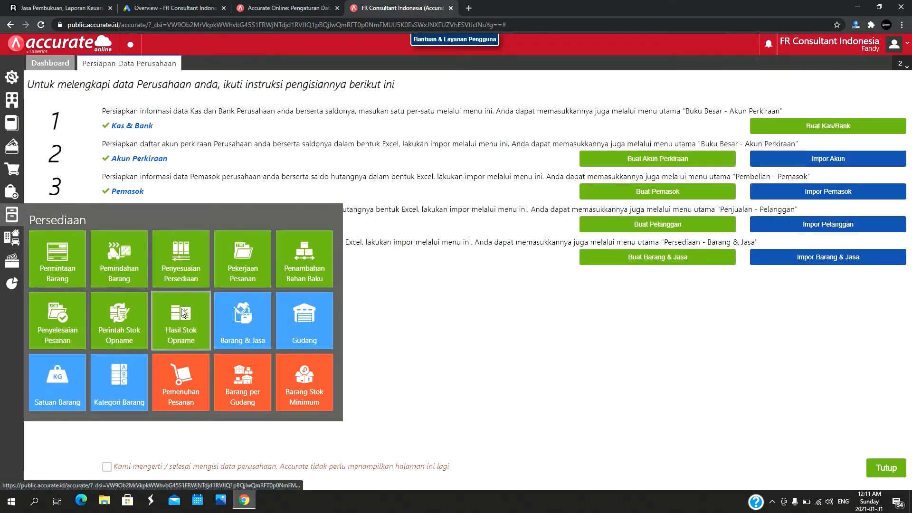
click(243, 317)
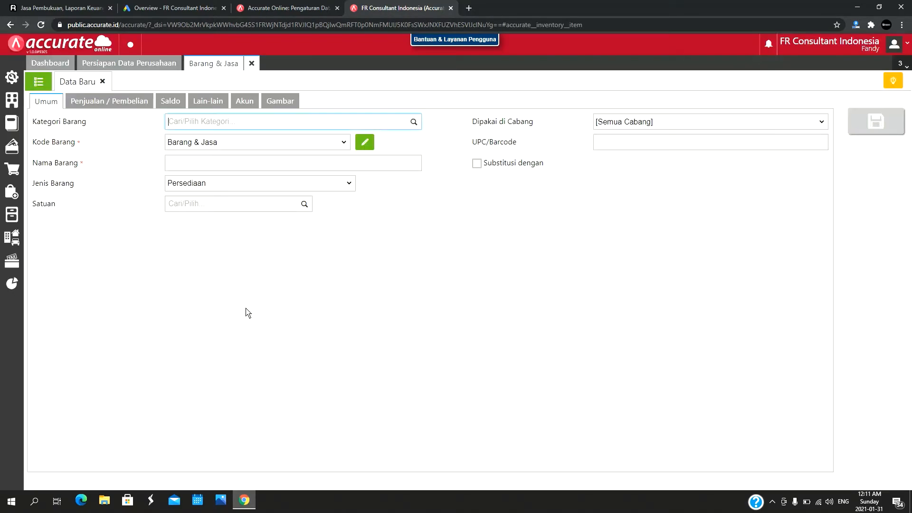
click(419, 123)
click(275, 139)
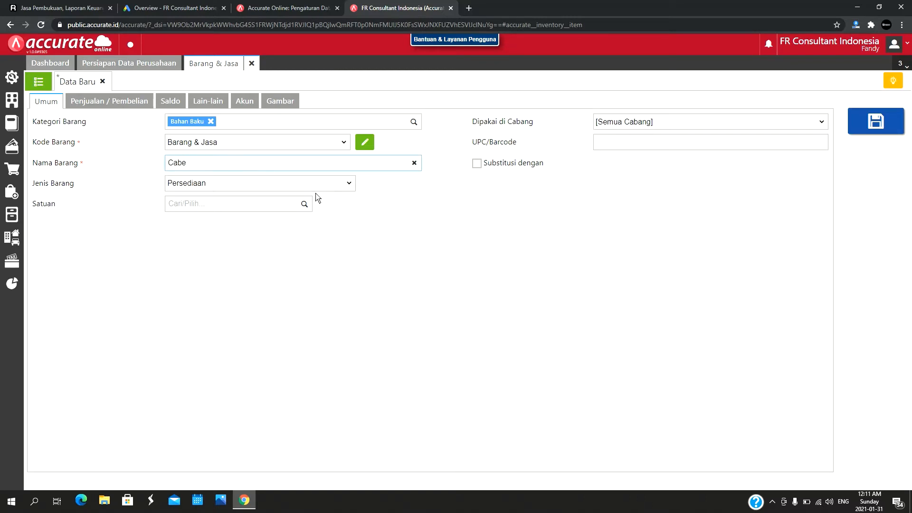
Step: Examine the Jenis Barang choices for the Cabe item, keeping Persediaan
click(304, 208)
click(349, 184)
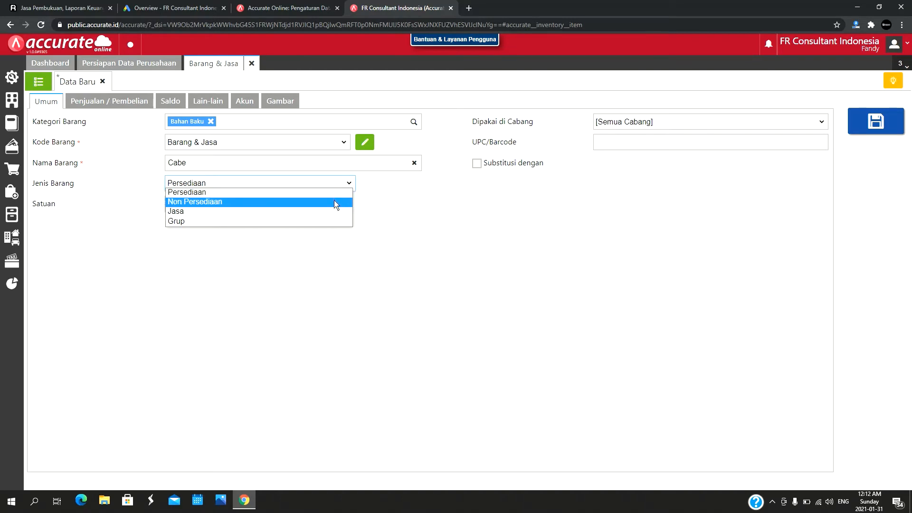
click(436, 197)
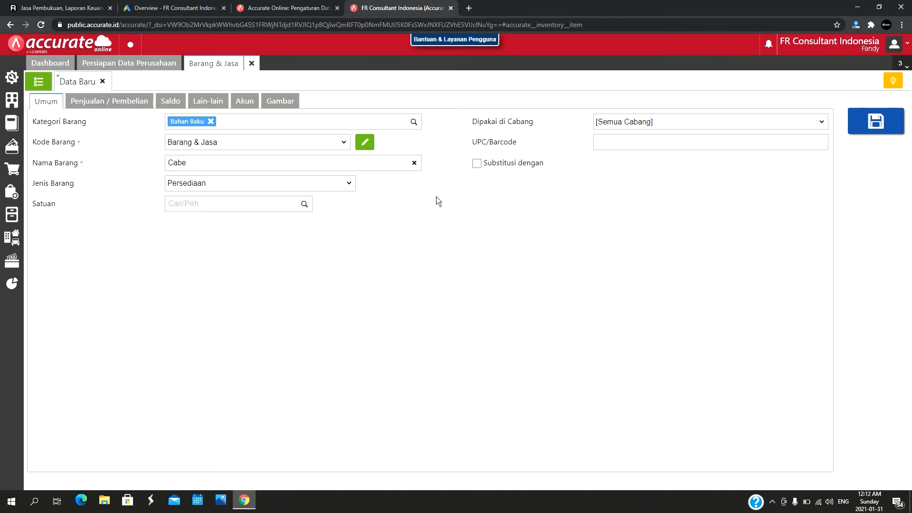
click(344, 183)
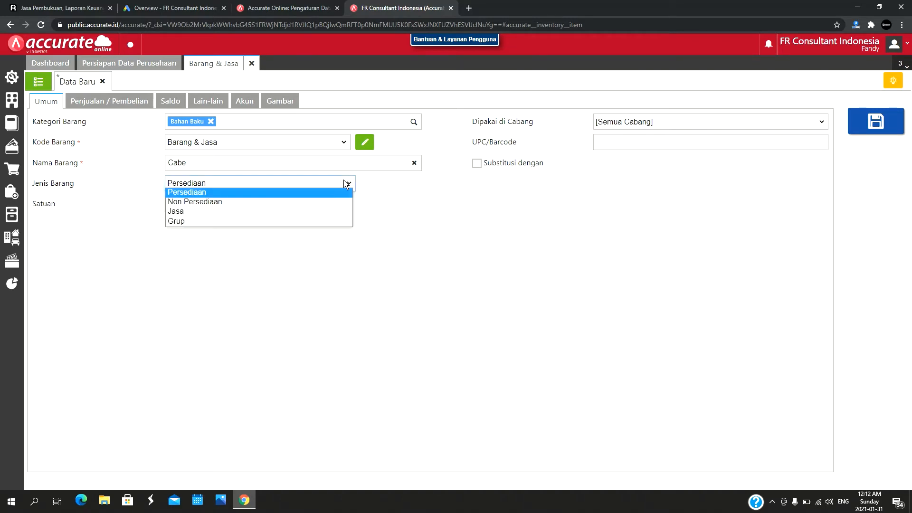
click(401, 210)
Step: Set Cabe's base unit to Gram and add Kg as its second unit
click(304, 204)
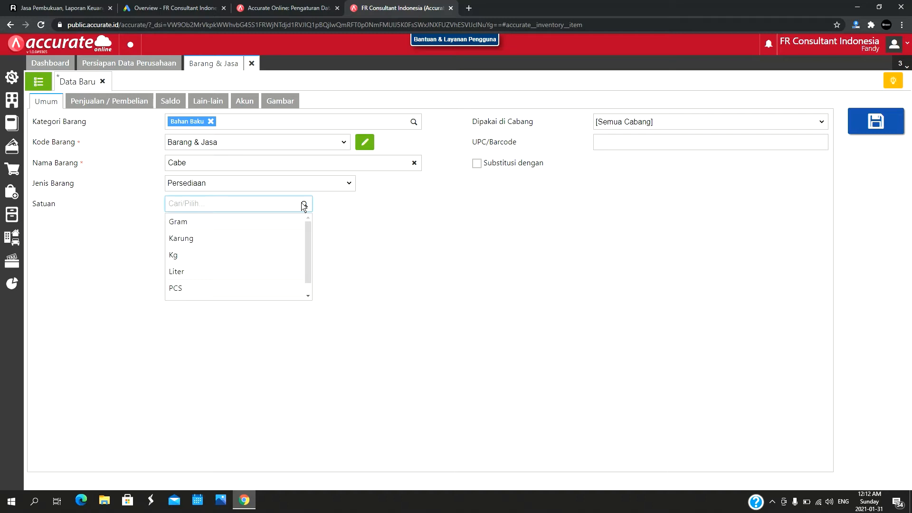
click(235, 227)
click(244, 230)
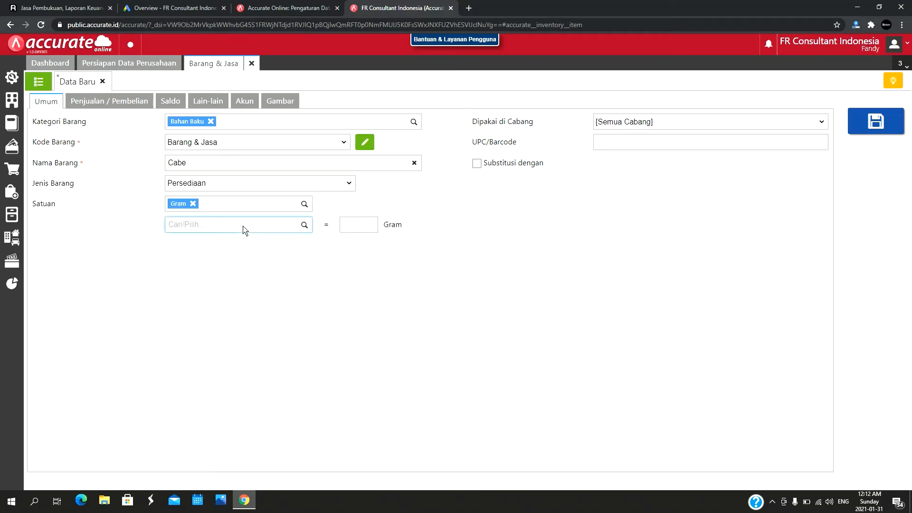
text(kg)
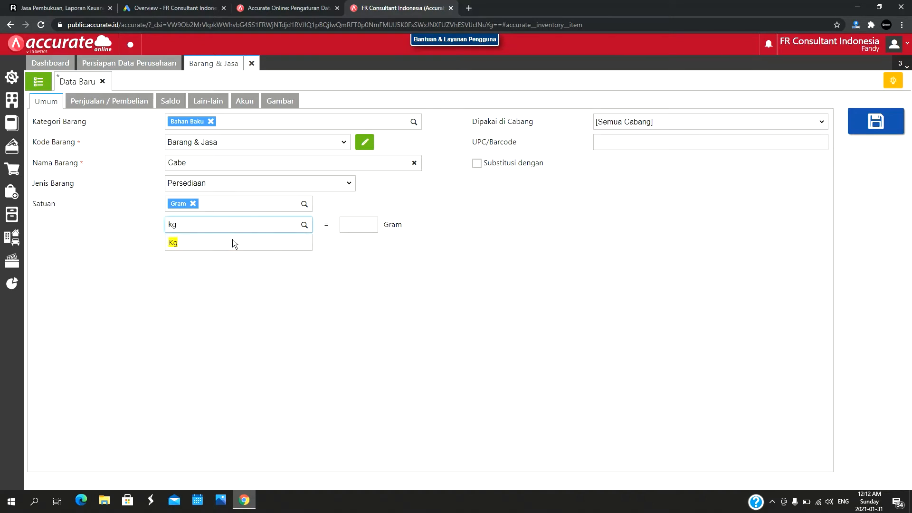
click(235, 241)
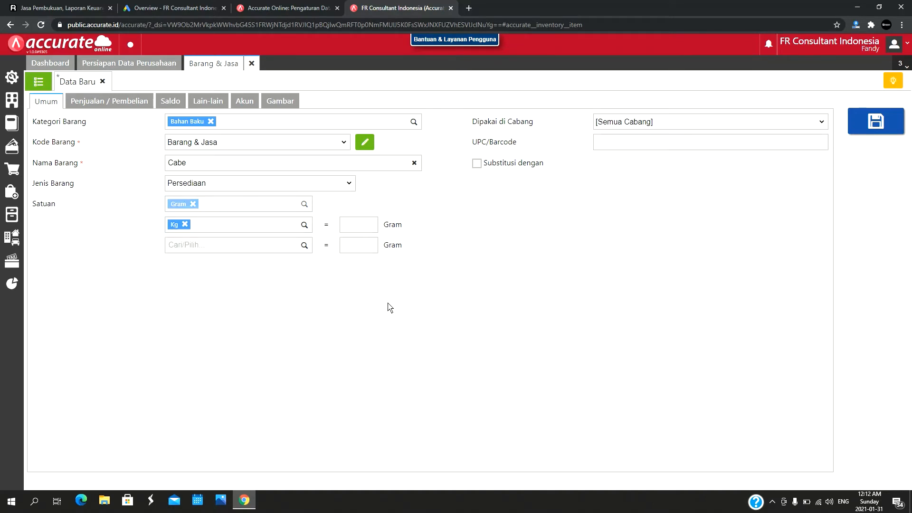
click(352, 229)
Step: Search Google for "1 kg cabe sama dengan berapa gram", look through the Tips Petani result and close the page
click(470, 8)
text(1 k)
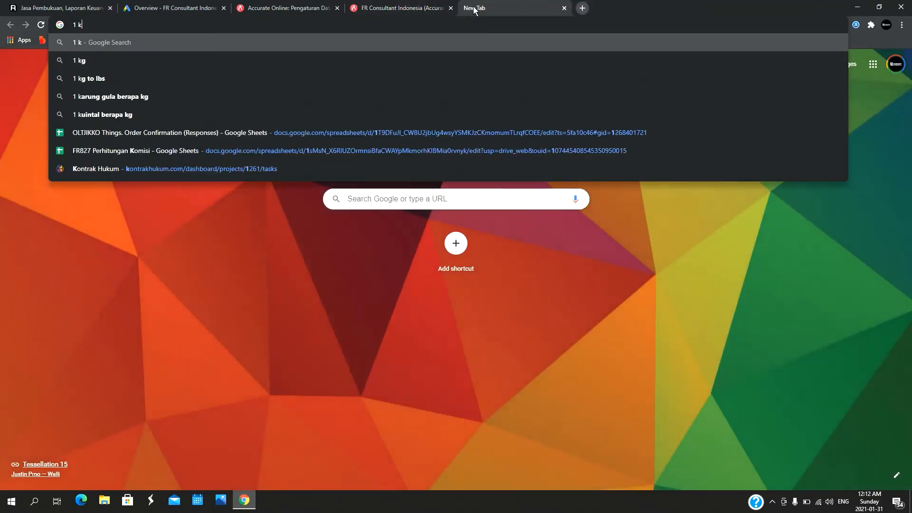
text(g cabe sama)
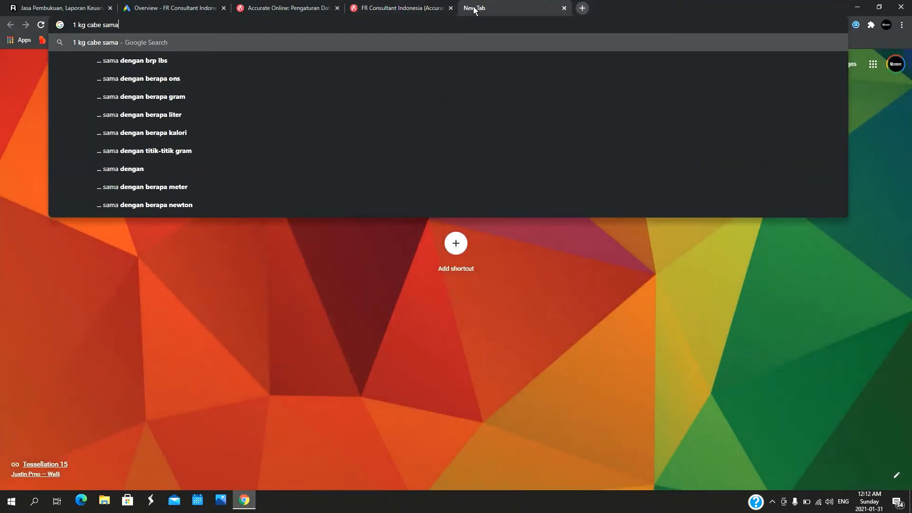
text( dengan berap)
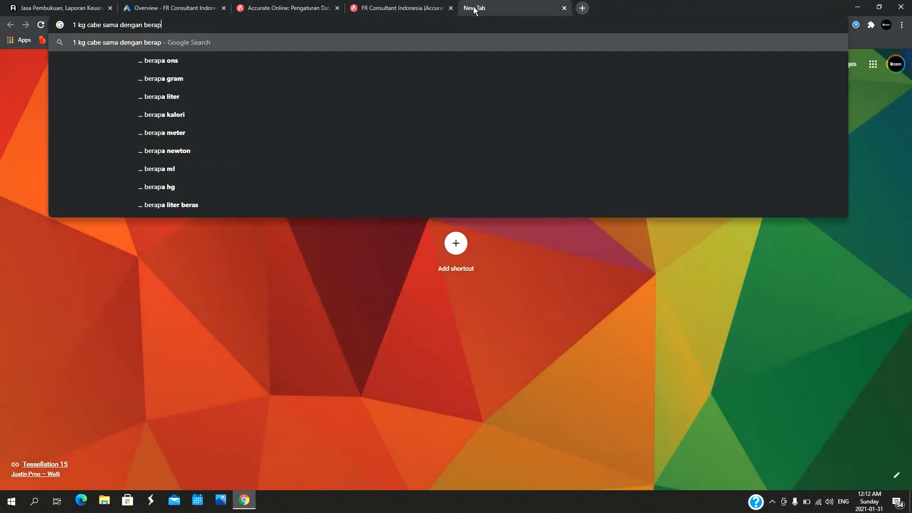
text(a gram)
key(Return)
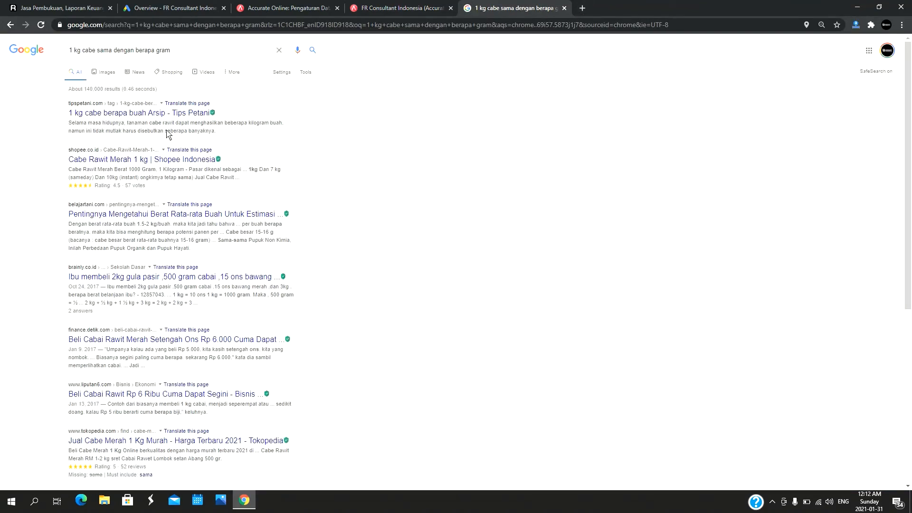
click(167, 115)
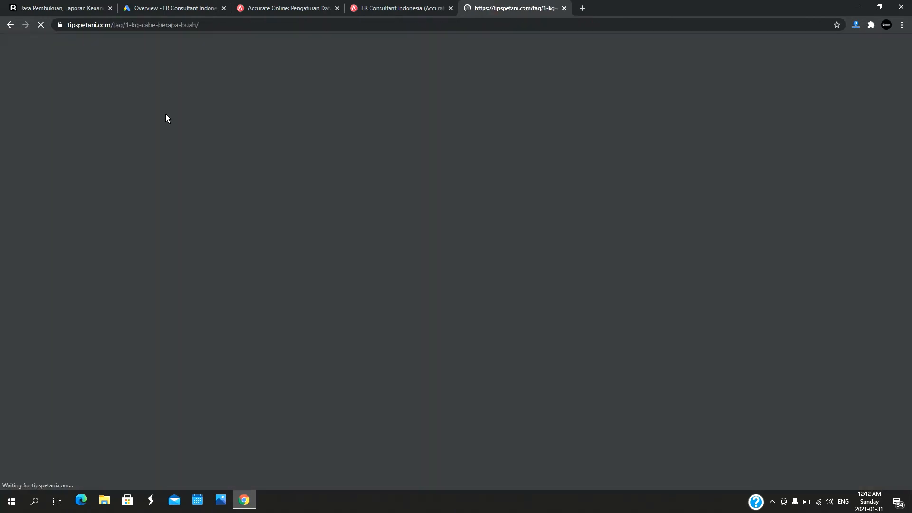
scroll(418, 195, down, 3)
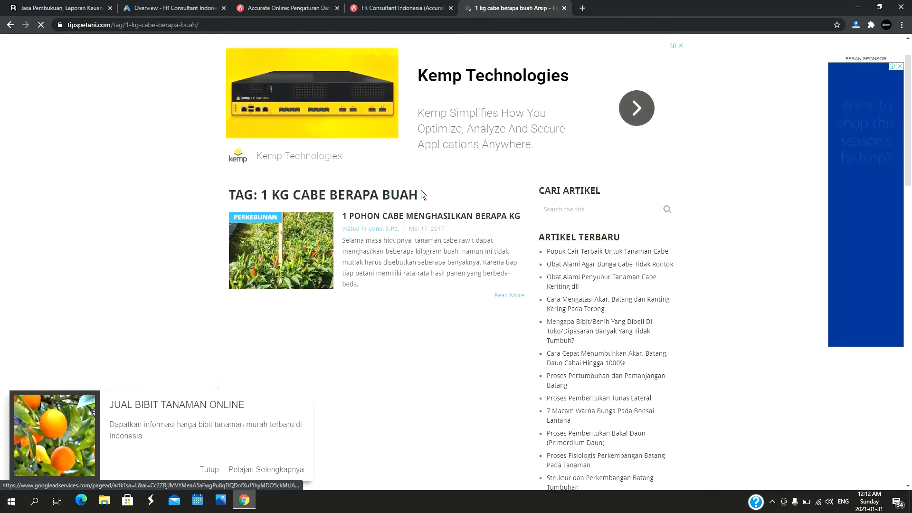
scroll(421, 195, down, 10)
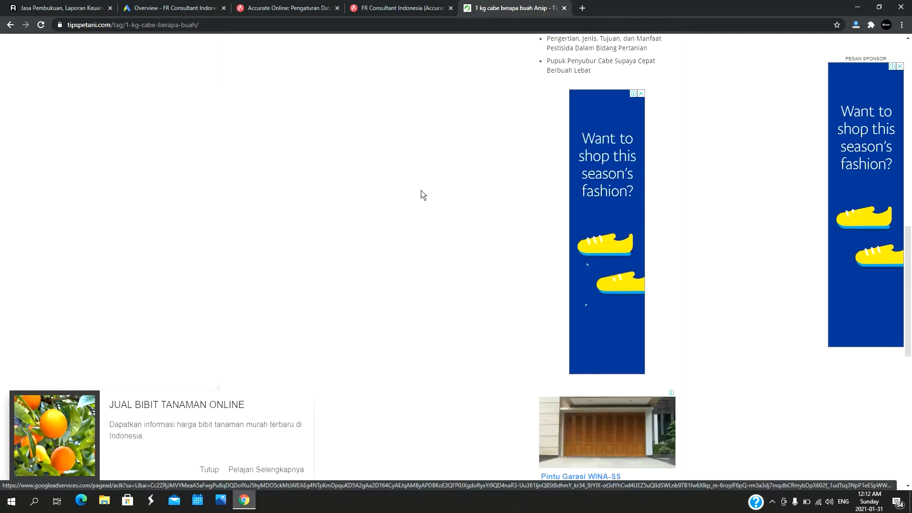
scroll(421, 194, up, 10)
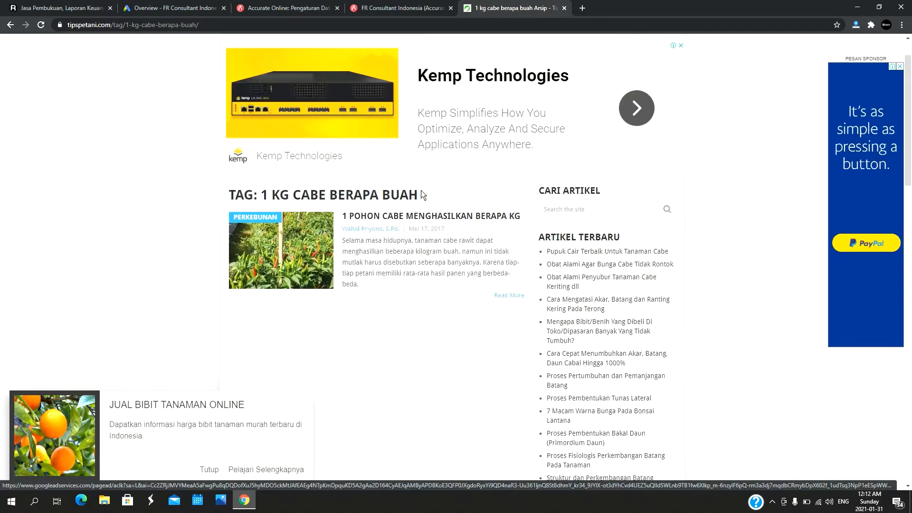
click(564, 8)
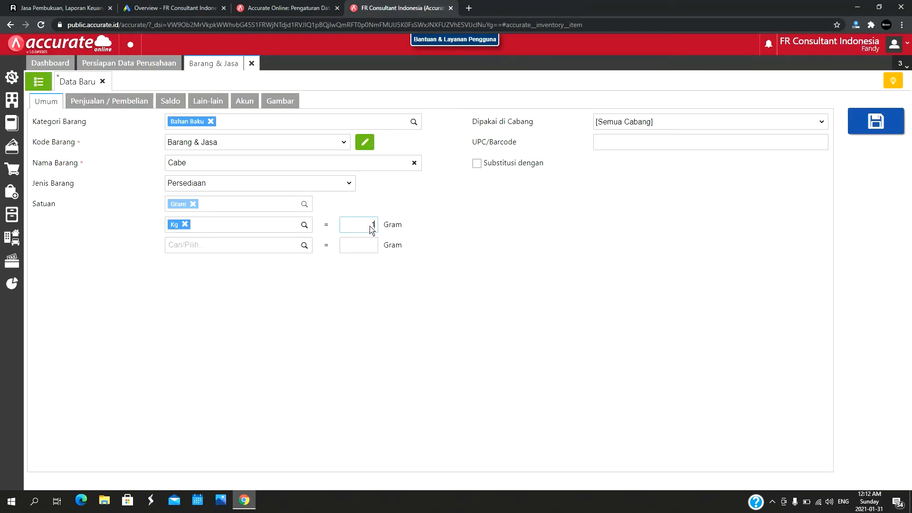
Step: Set the Kg conversion to 1.500 Gram and review Cabe's Penjualan / Pembelian and Saldo details
key(Tab)
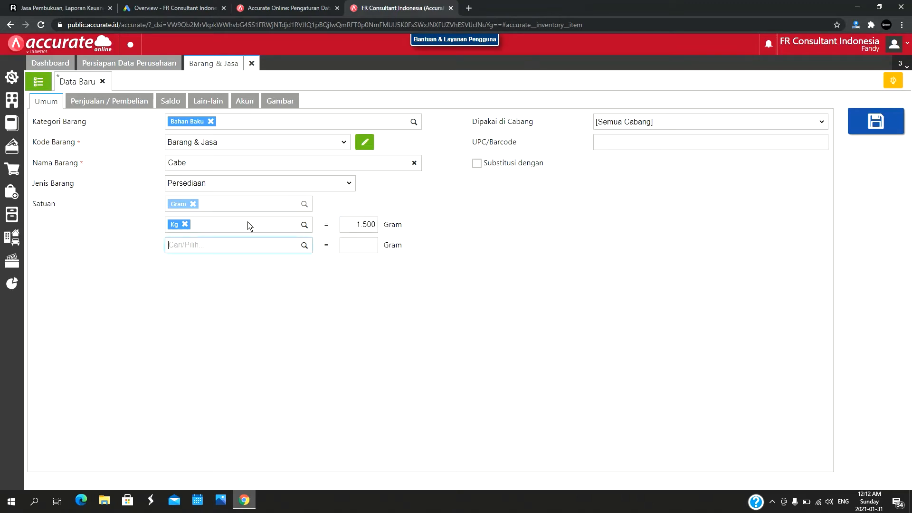
click(129, 103)
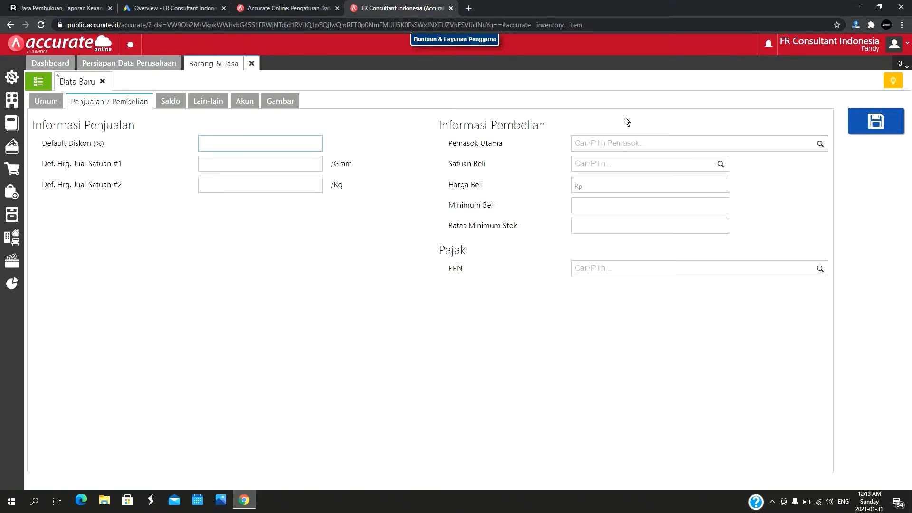
click(181, 105)
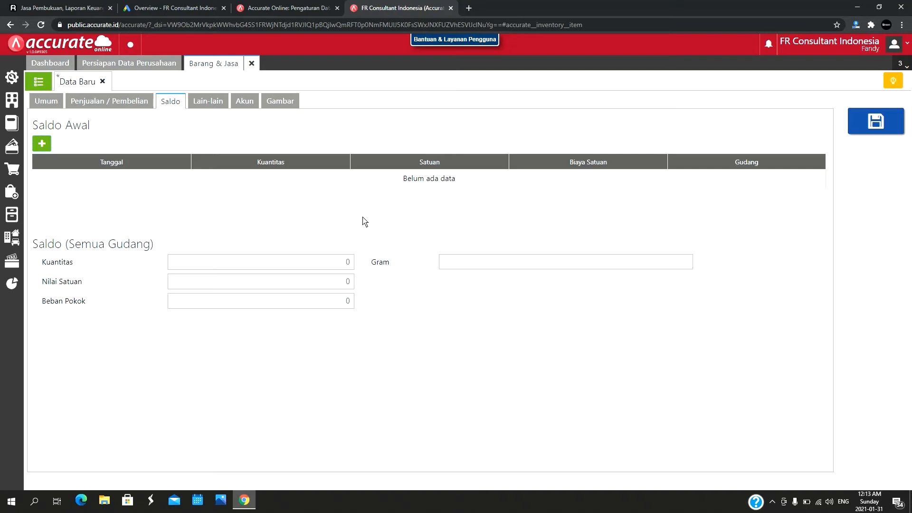
Step: Replace Cabe's Persediaan account with [110403] Persediaan Bahan Baku
click(251, 103)
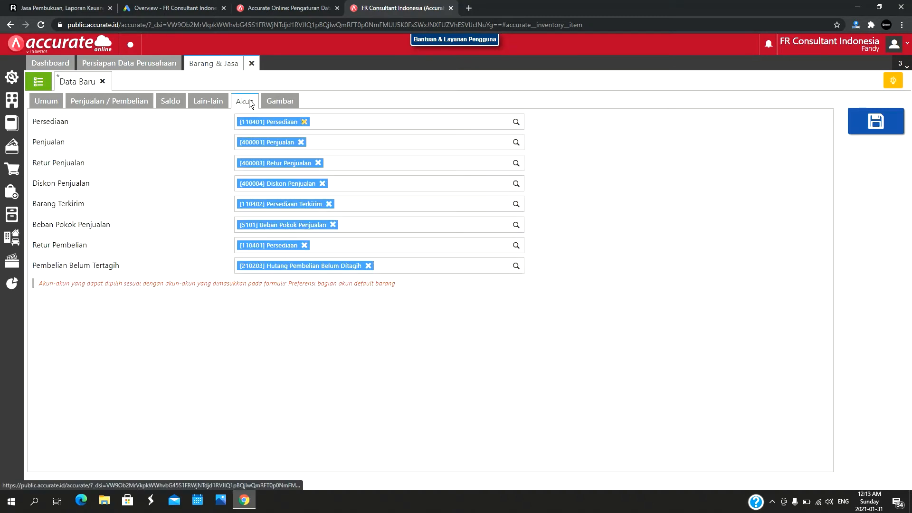
click(304, 122)
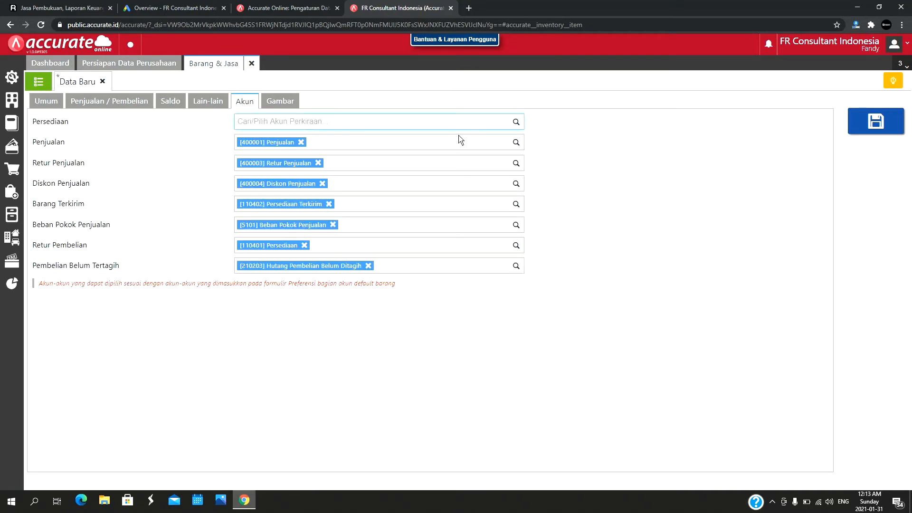
click(516, 122)
click(416, 202)
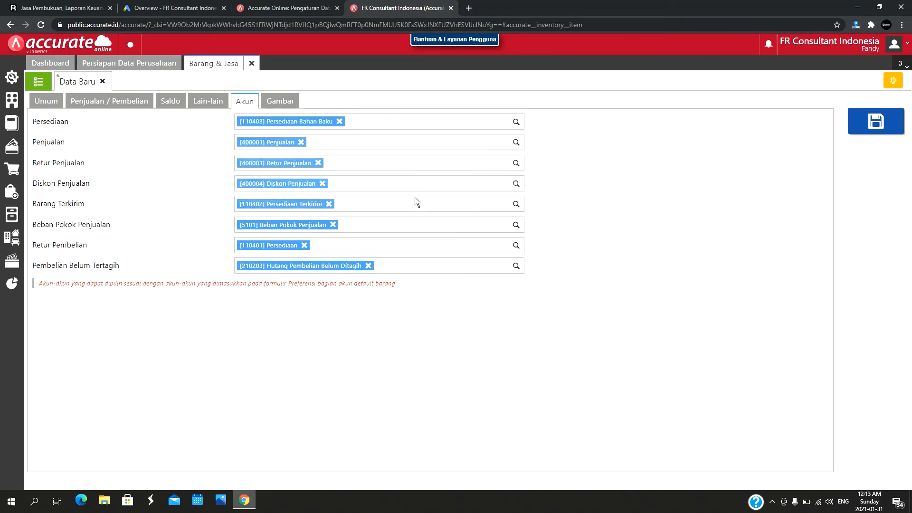
Step: Change Cabe's Retur Pembelian account to [110403] Persediaan Bahan Baku and save the item
click(304, 246)
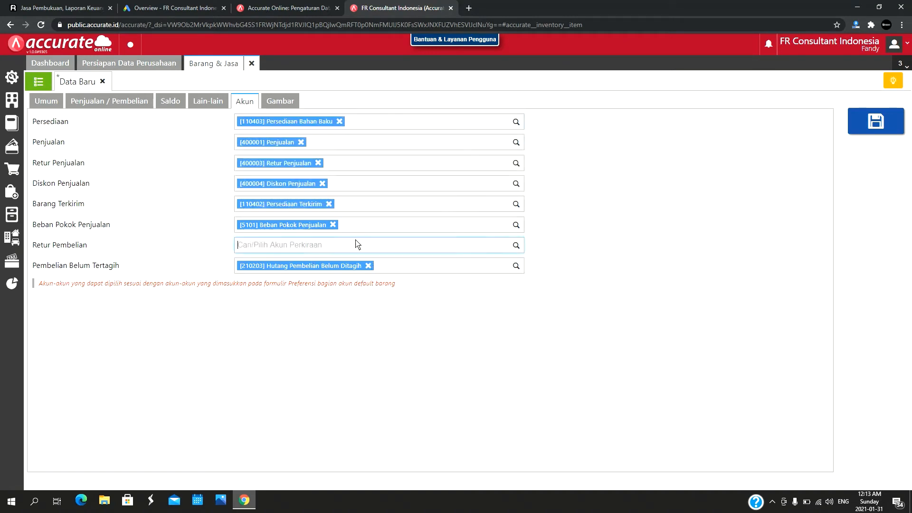
click(516, 245)
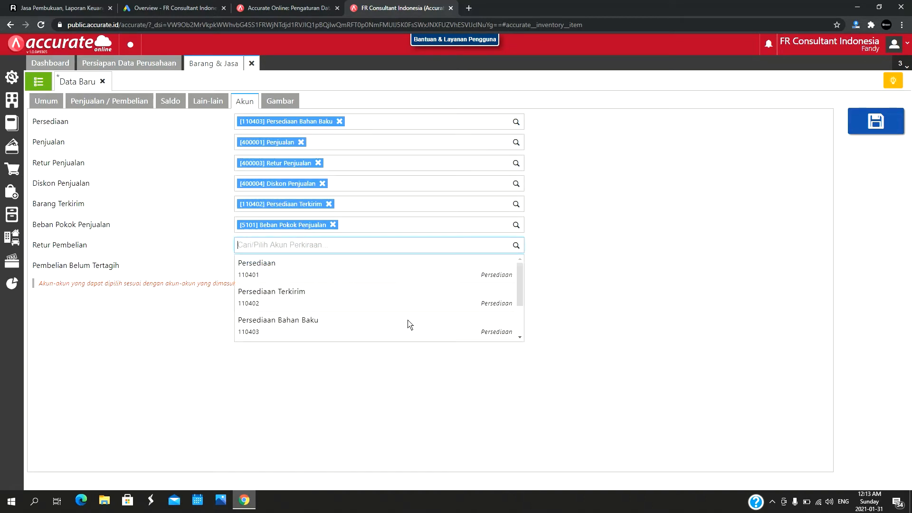
click(407, 323)
click(879, 134)
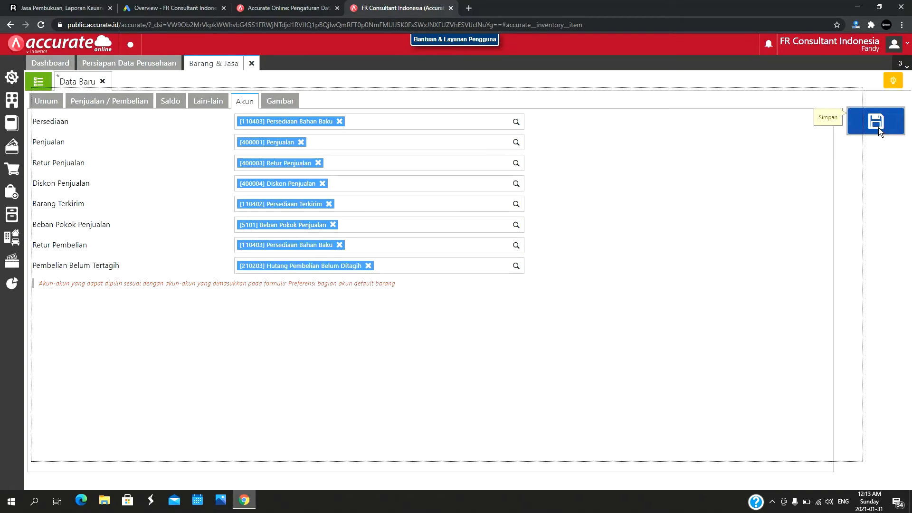
Step: Close the item form, check the saved Cabe entry in the Barang & Jasa list and close the list
click(252, 64)
click(252, 64)
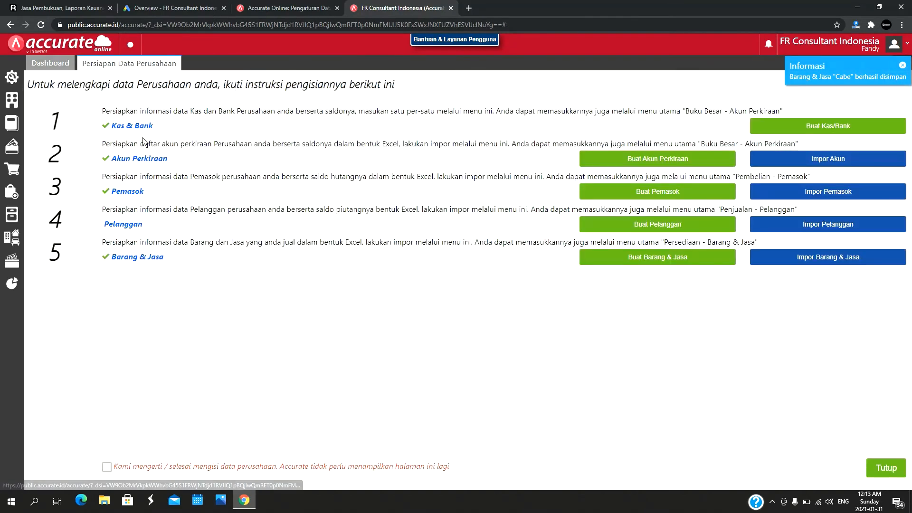
click(12, 214)
click(229, 320)
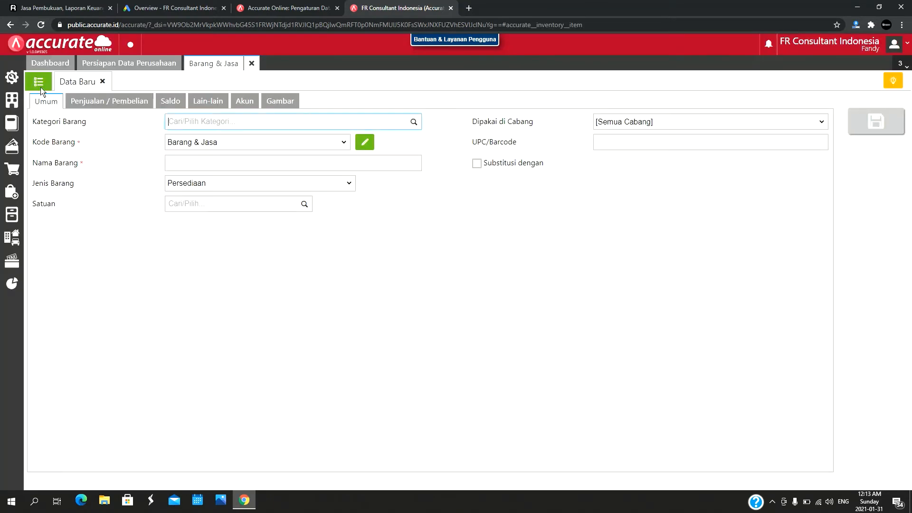
click(40, 86)
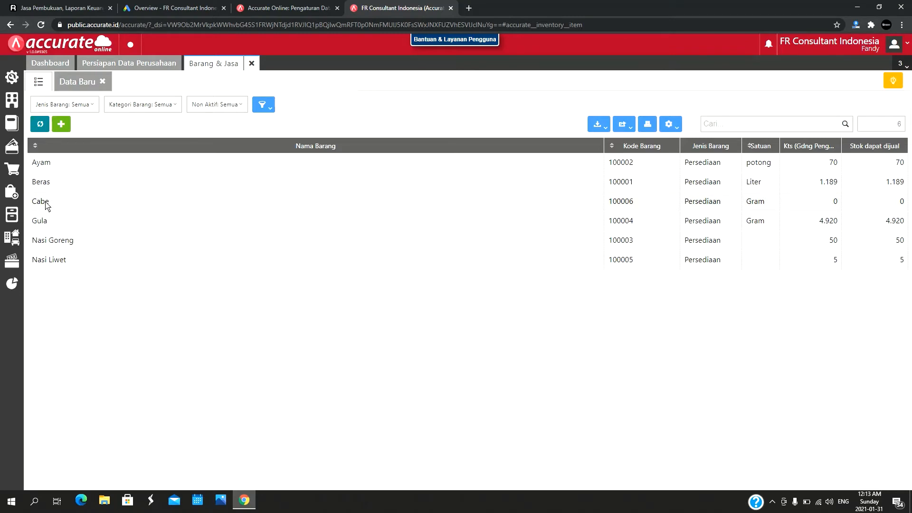
click(252, 63)
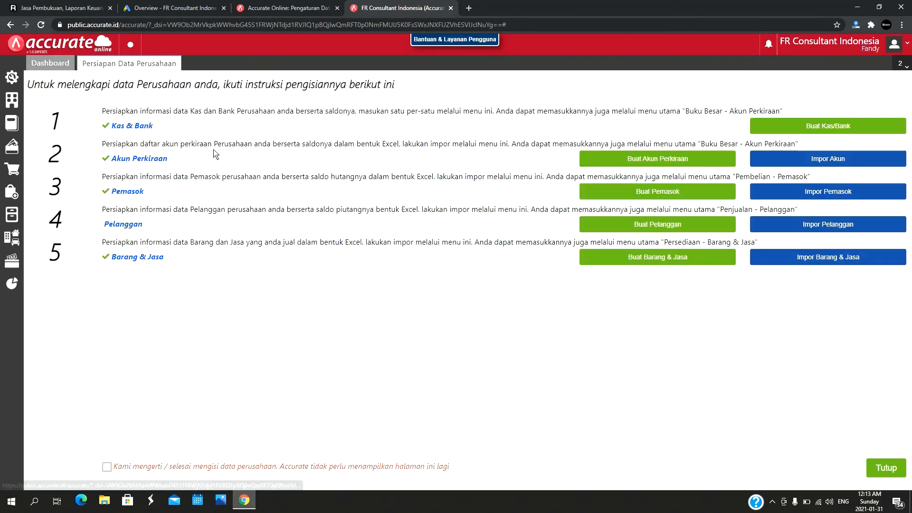
Step: Start a new Faktur Pembelian with Toko Budi saved as a new supplier and enter the supplier's invoice number
click(13, 193)
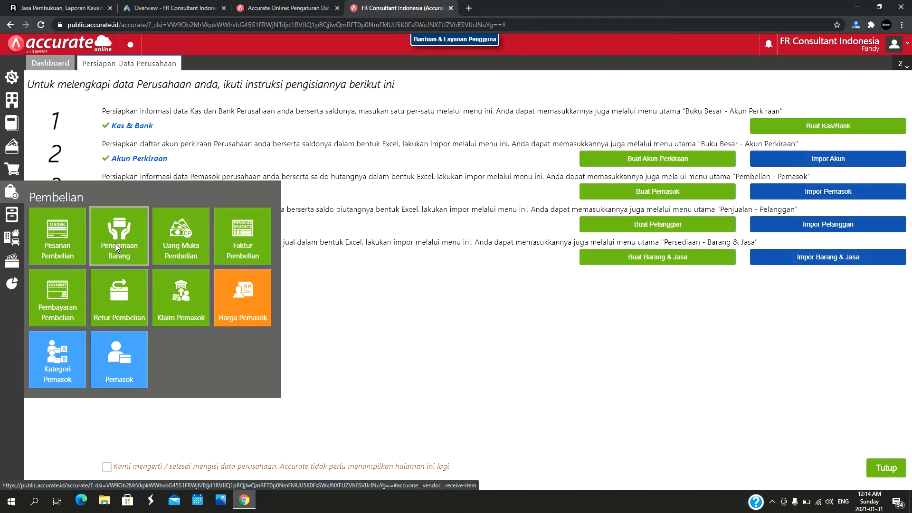
click(243, 235)
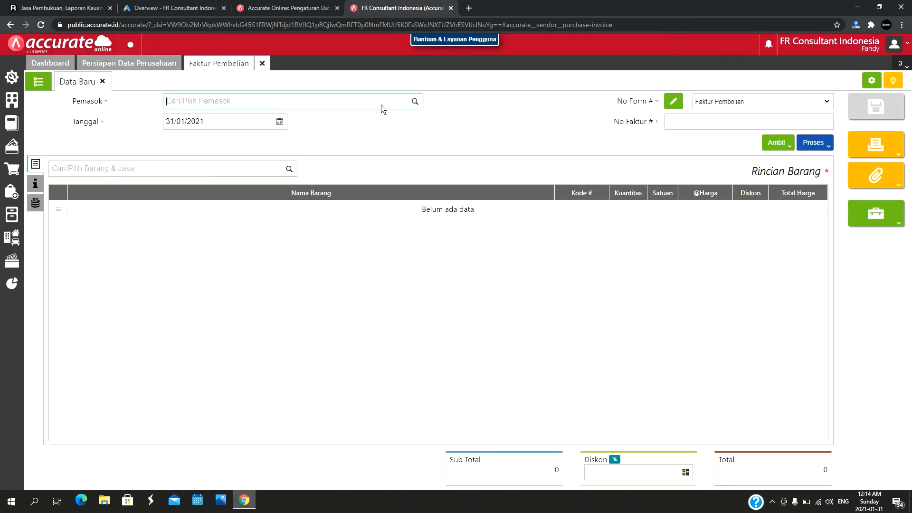
text(Toko Budi)
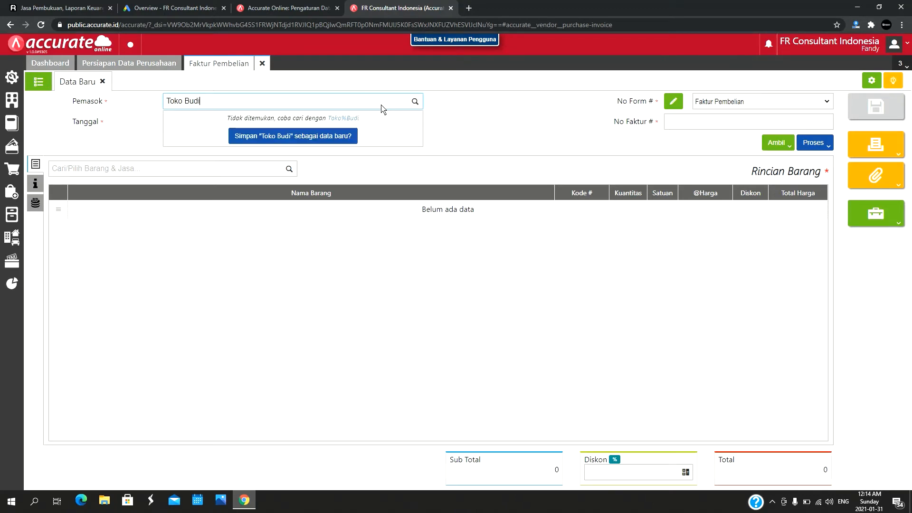
click(320, 139)
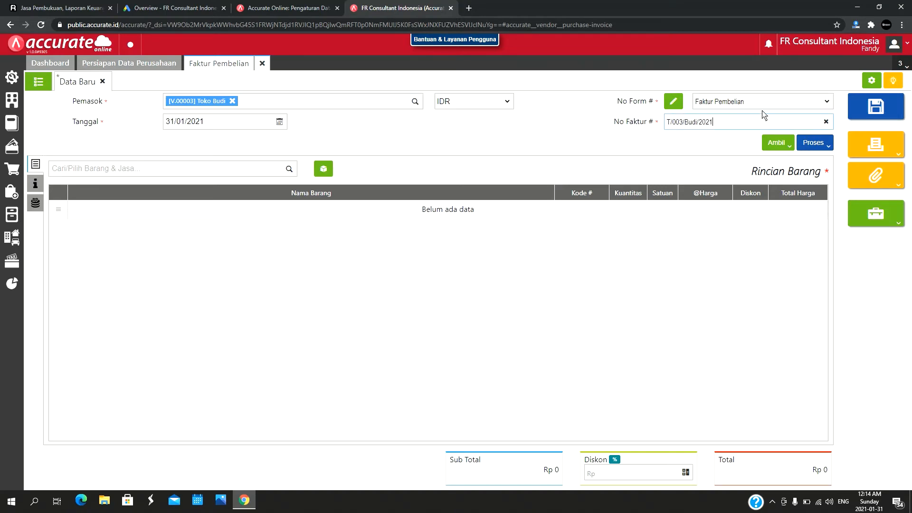
Step: Add Ayam to the purchase invoice with a quantity of 6 Kg at a unit price of Rp 40.000
click(292, 172)
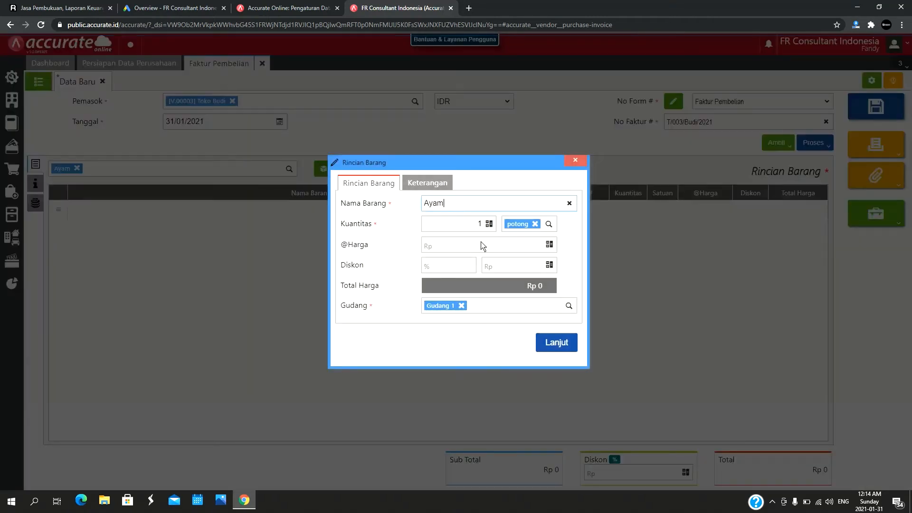
click(529, 228)
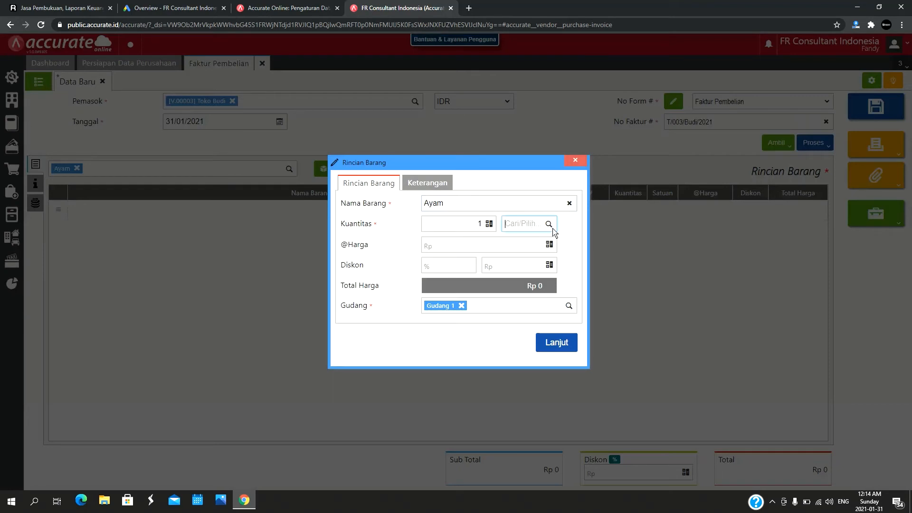
click(548, 225)
click(512, 259)
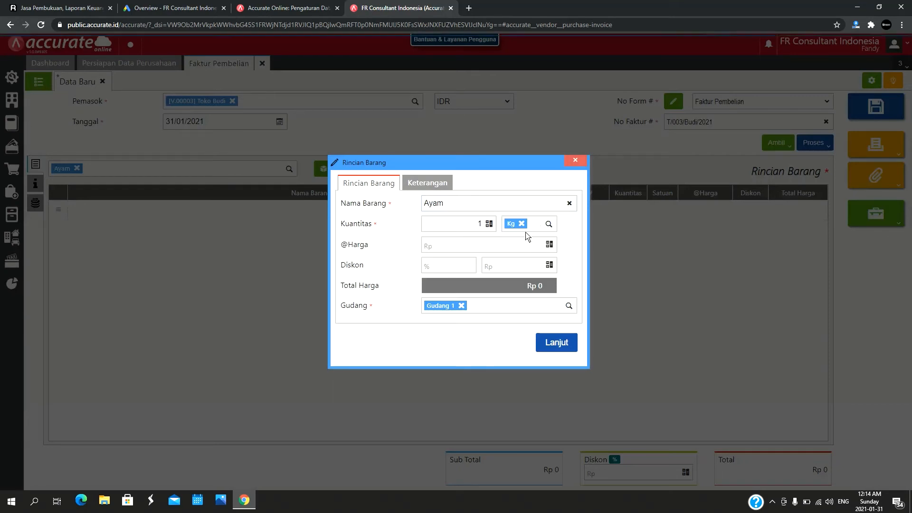
drag(474, 226, 483, 225)
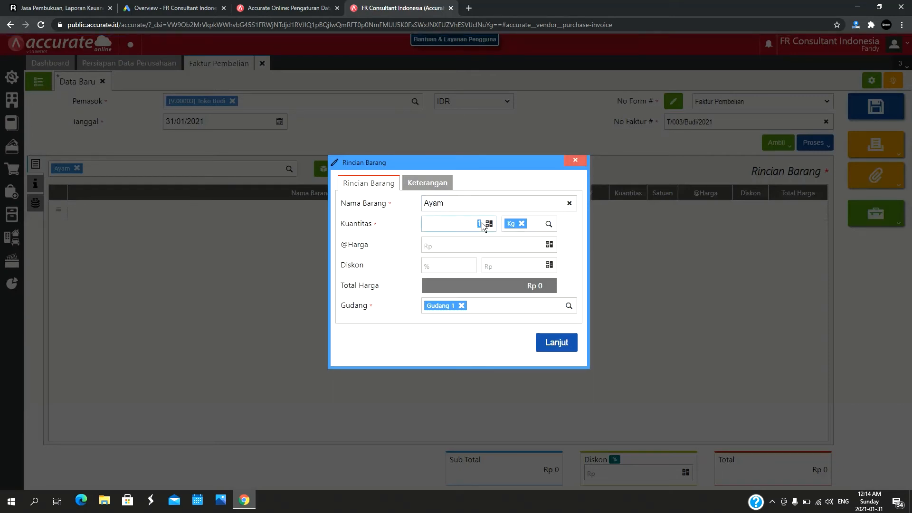
click(505, 250)
key(Tab)
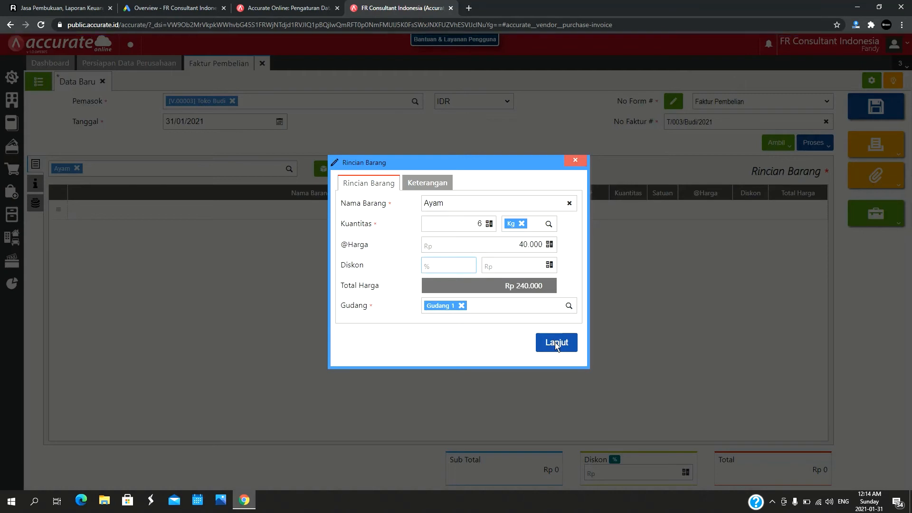
click(556, 343)
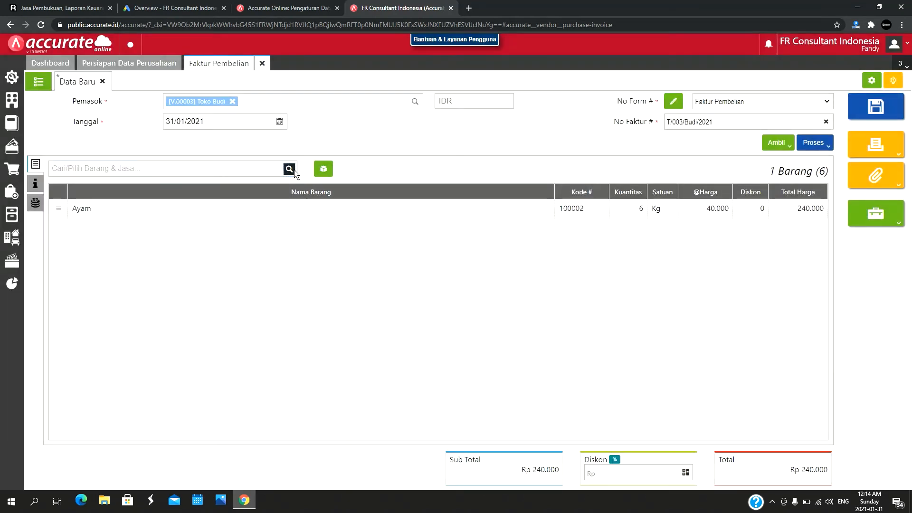
Step: Select Cabe as the invoice's second item and set its quantity to 100 Kg
click(289, 170)
click(192, 245)
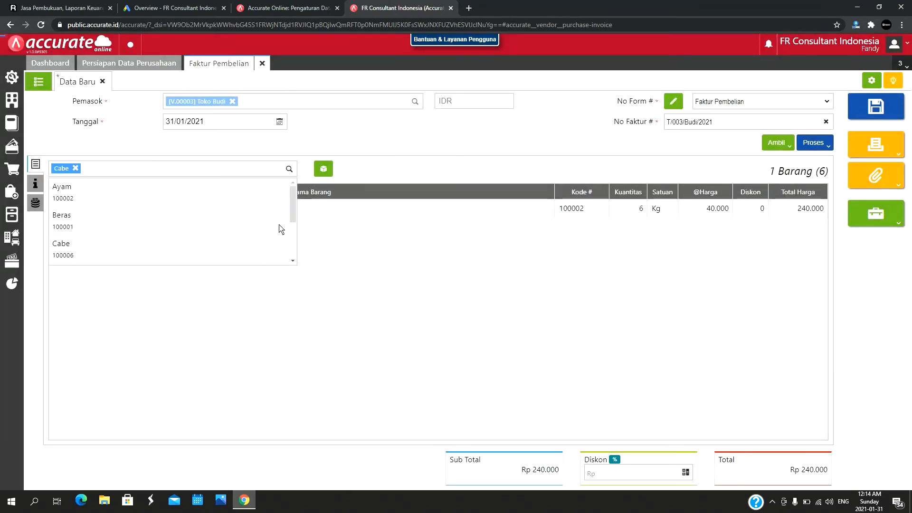
click(530, 224)
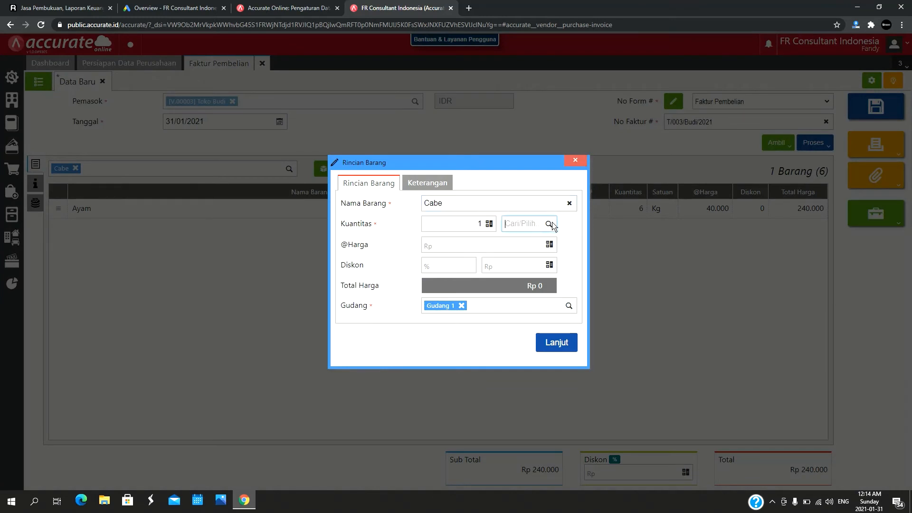
click(549, 224)
click(510, 258)
click(484, 226)
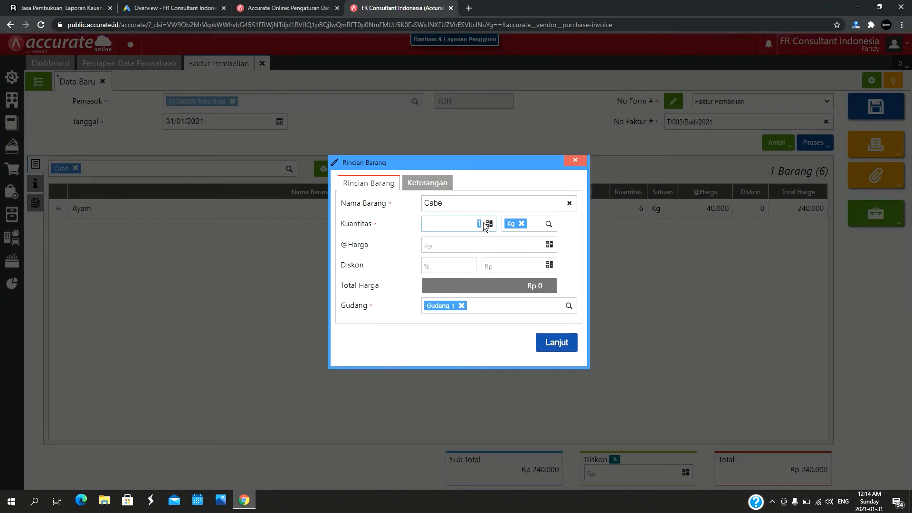
key(Tab)
Step: Search Google in a new browser tab for "harga cabe" and return to the purchase invoice
click(469, 8)
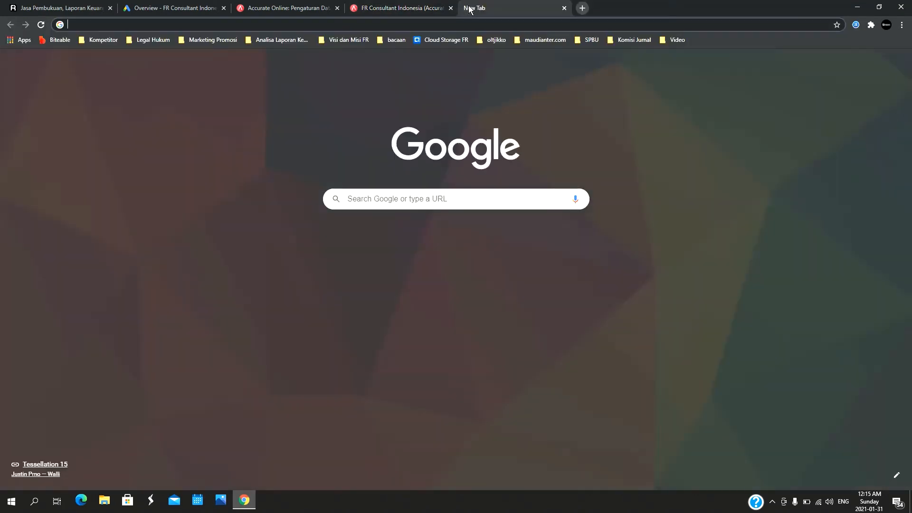
text(harga cabe)
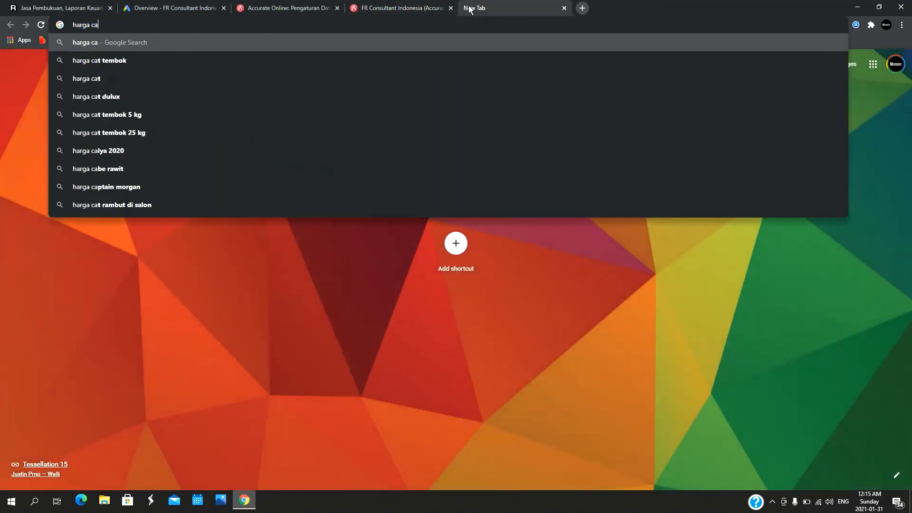
key(Return)
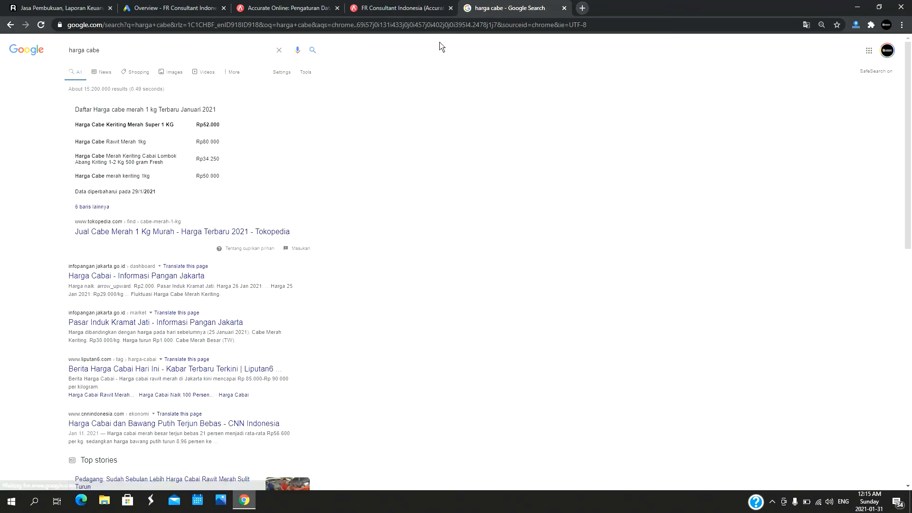
click(426, 9)
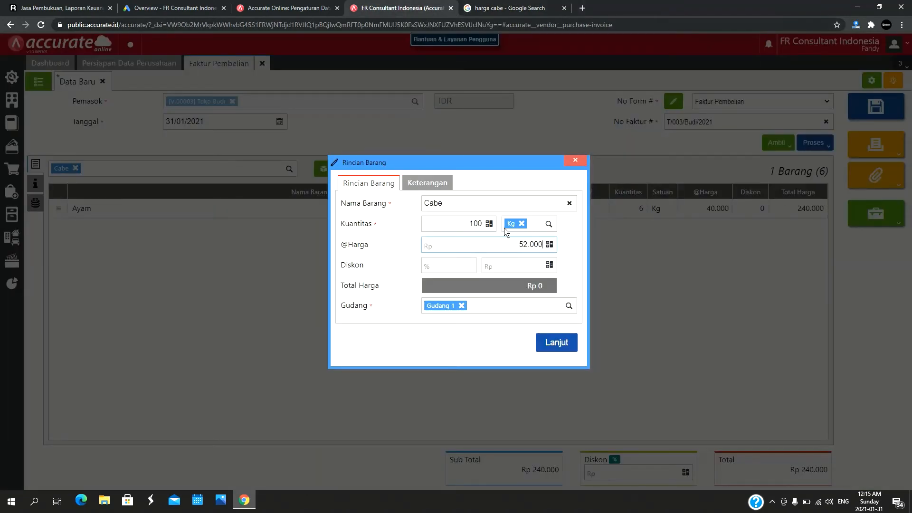
Step: Set Cabe's unit price to Rp 52.000, add it to the invoice and save the invoice
click(561, 344)
click(561, 343)
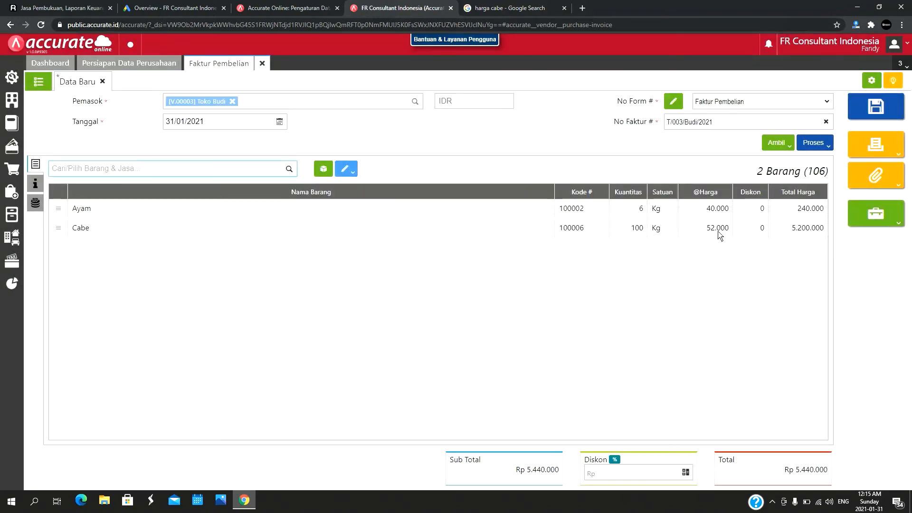
click(887, 110)
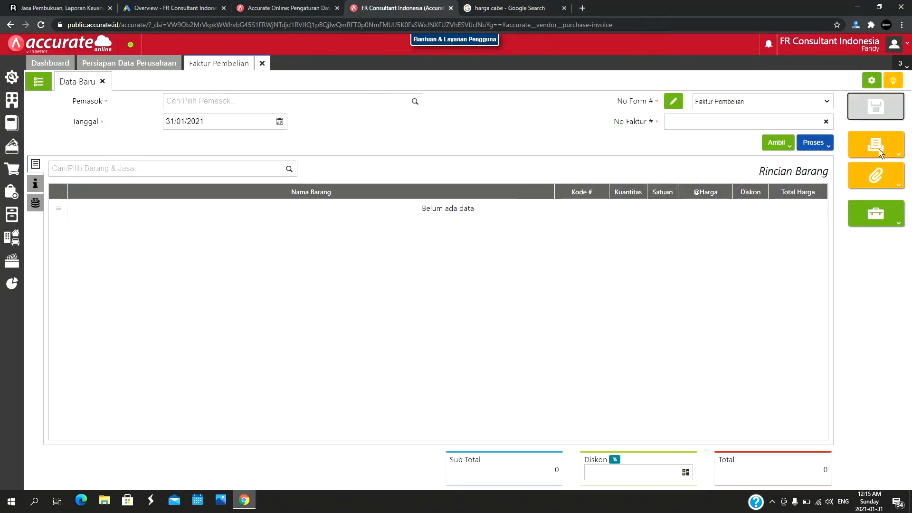
Step: Open the saved Toko Budi invoice from the invoice list, review its Rincian Jurnal and close the purchase invoices
click(39, 82)
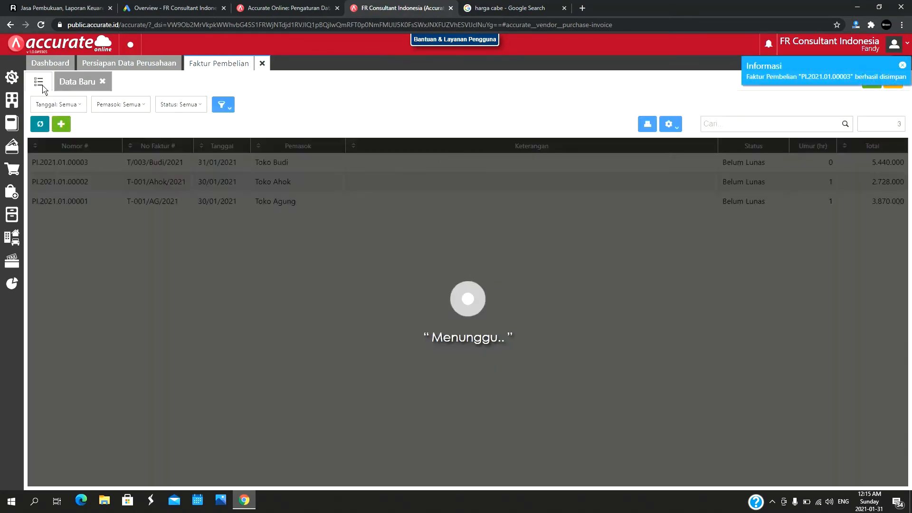
click(74, 163)
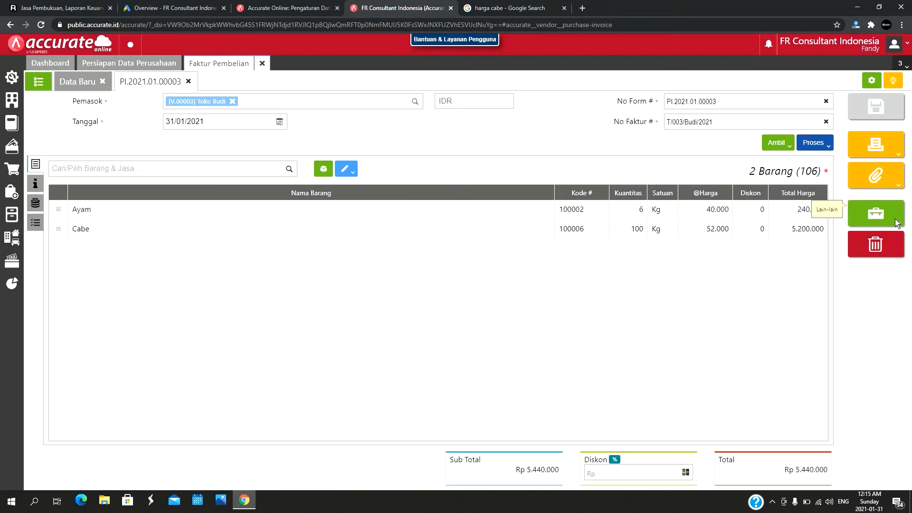
click(874, 223)
click(847, 309)
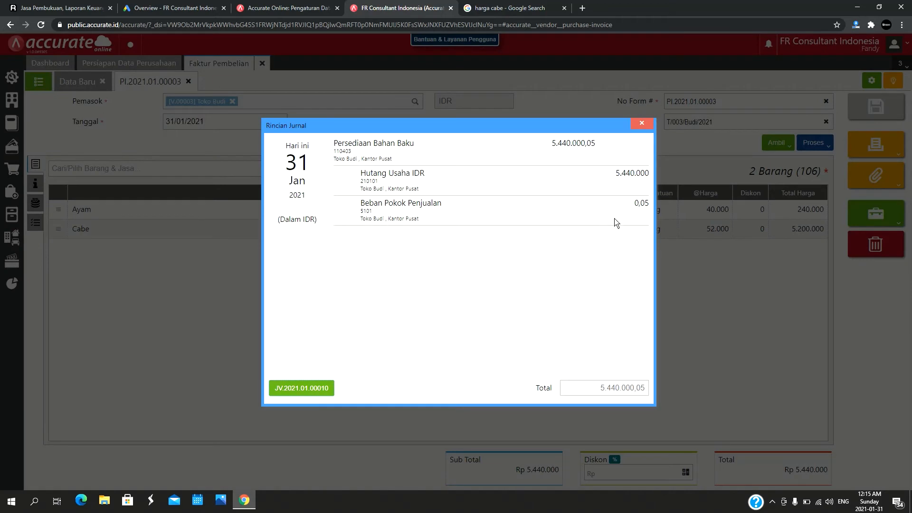
click(642, 124)
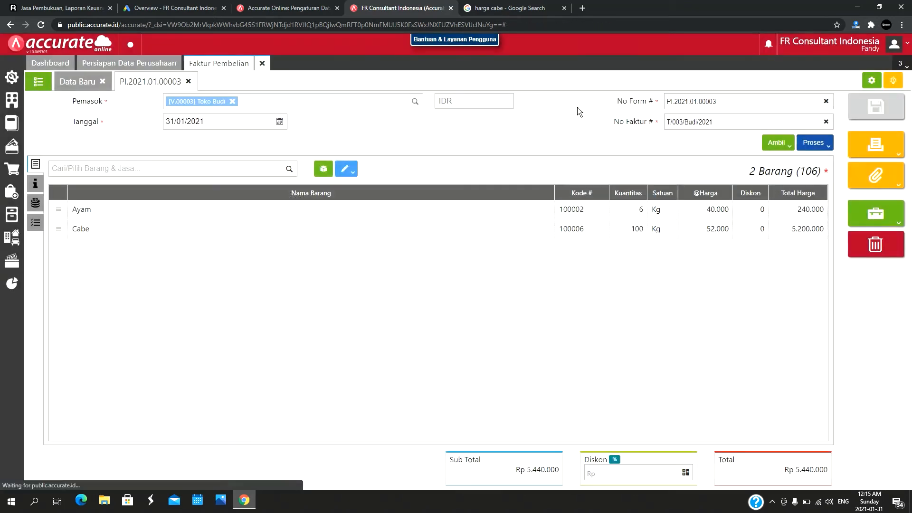
click(262, 63)
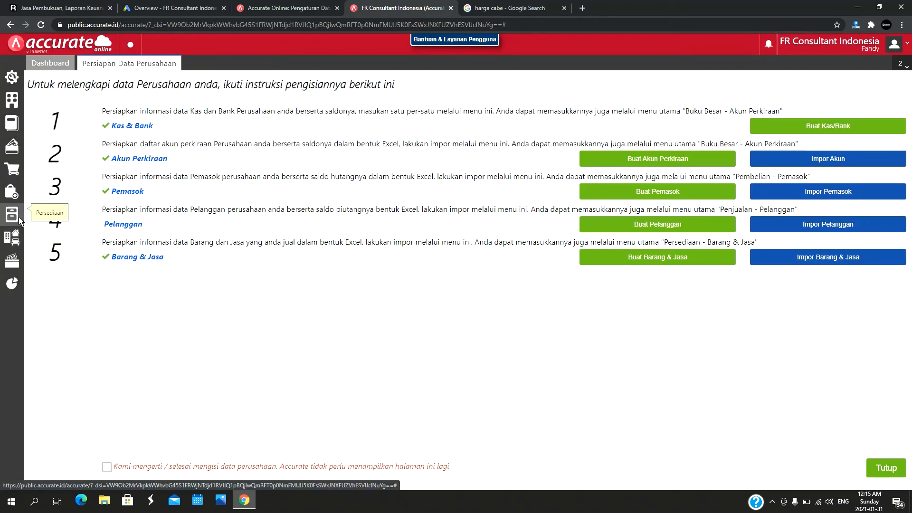
Step: Display the Ketersediaan Stok Penjualan report per 31/01/2021 for Kantor Pusat with an item category selected and examine the stock quantities
click(18, 282)
click(47, 323)
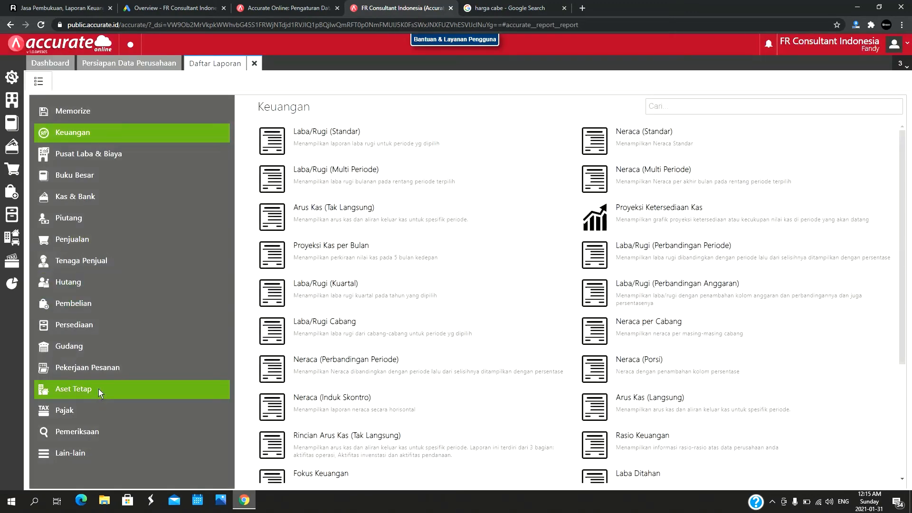
click(97, 331)
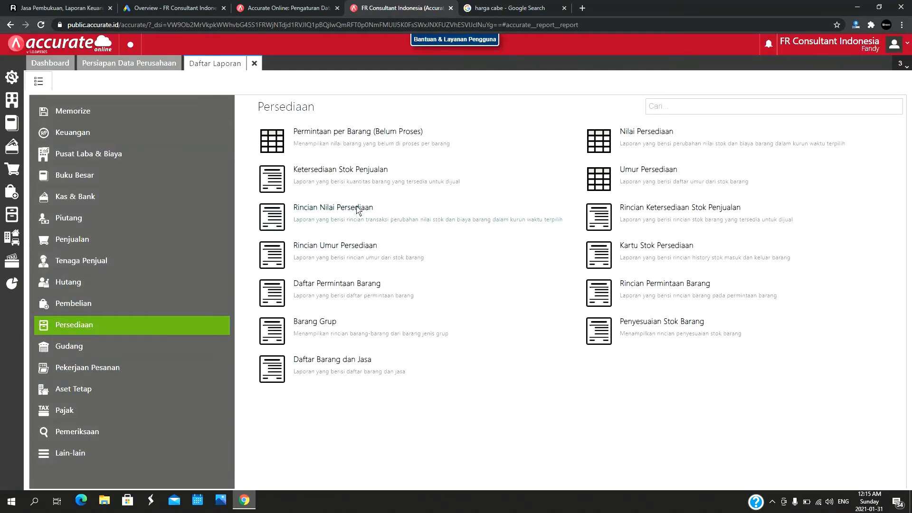
click(384, 183)
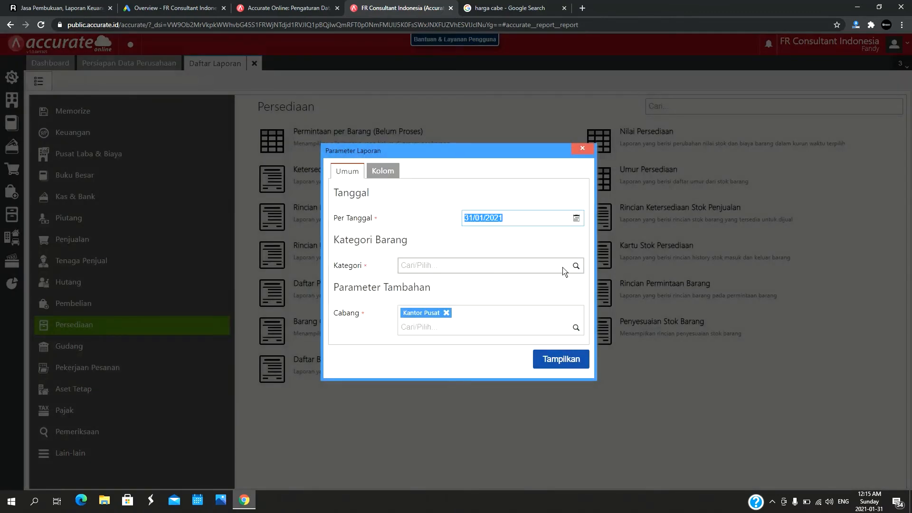
click(575, 267)
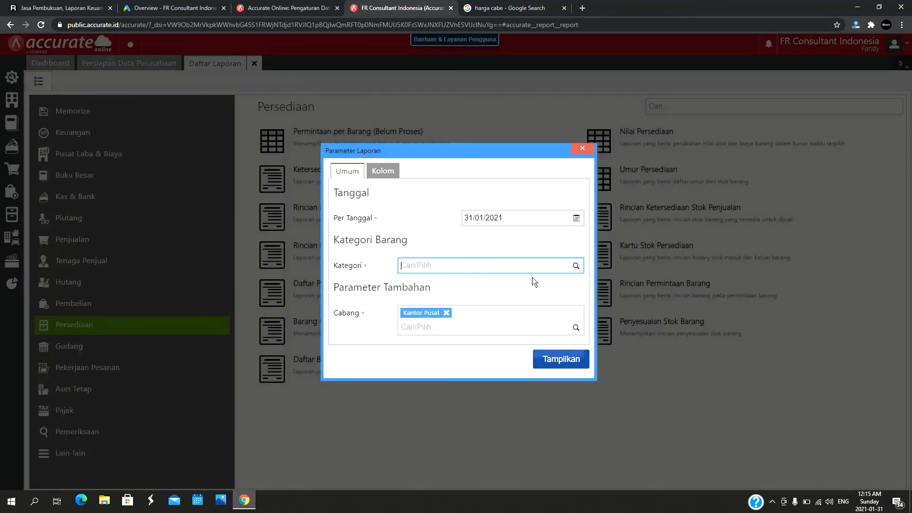
click(522, 284)
click(579, 357)
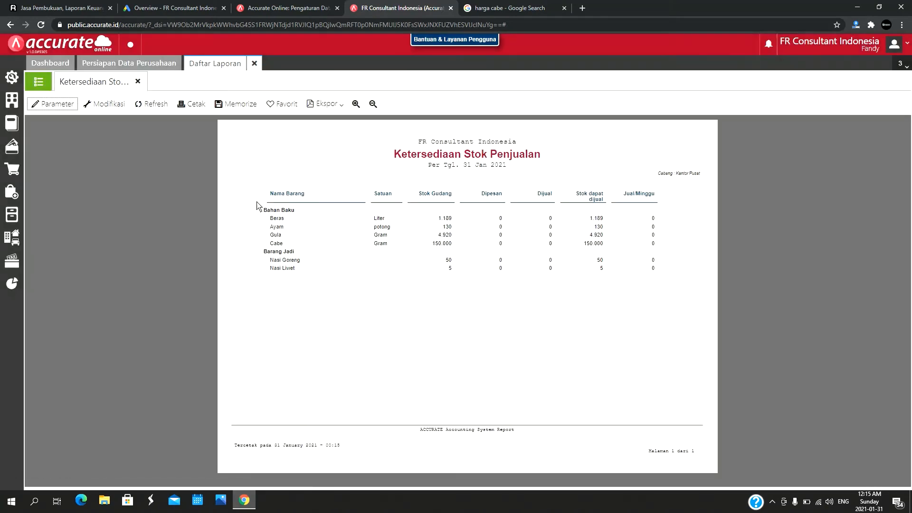
click(357, 105)
click(356, 104)
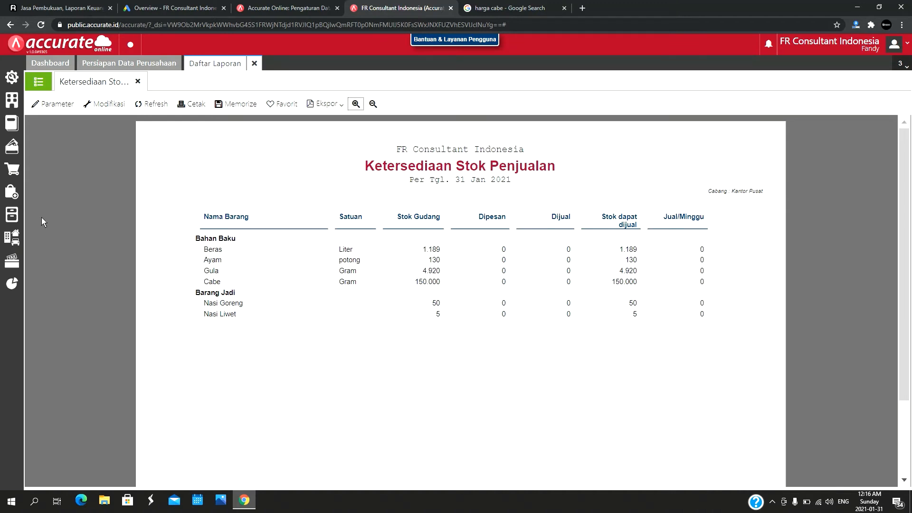
Step: Examine the unit conversions of Cabe and Gula in the Barang & Jasa records, and close those records and the stock report
click(12, 214)
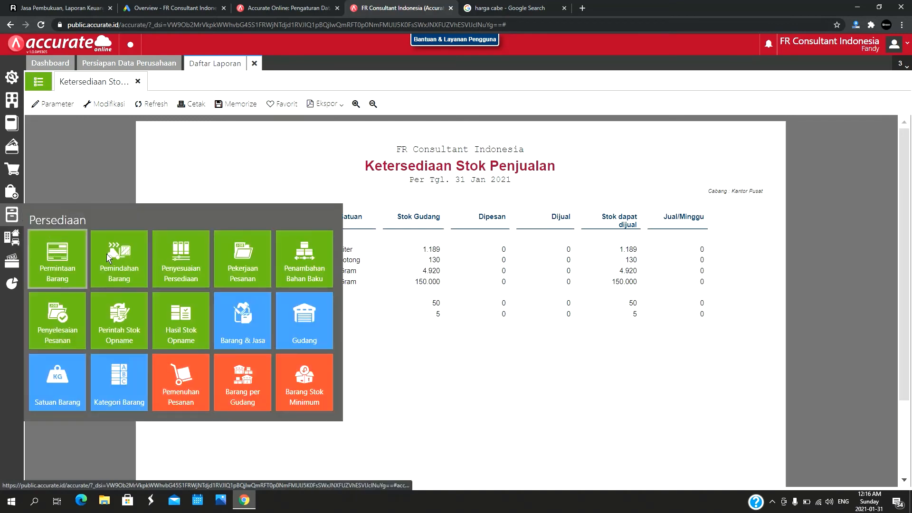
click(240, 319)
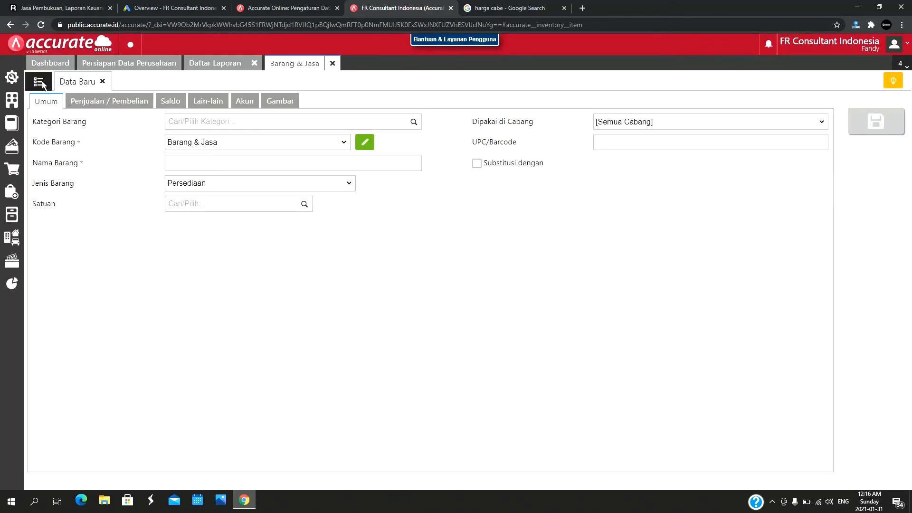
click(42, 84)
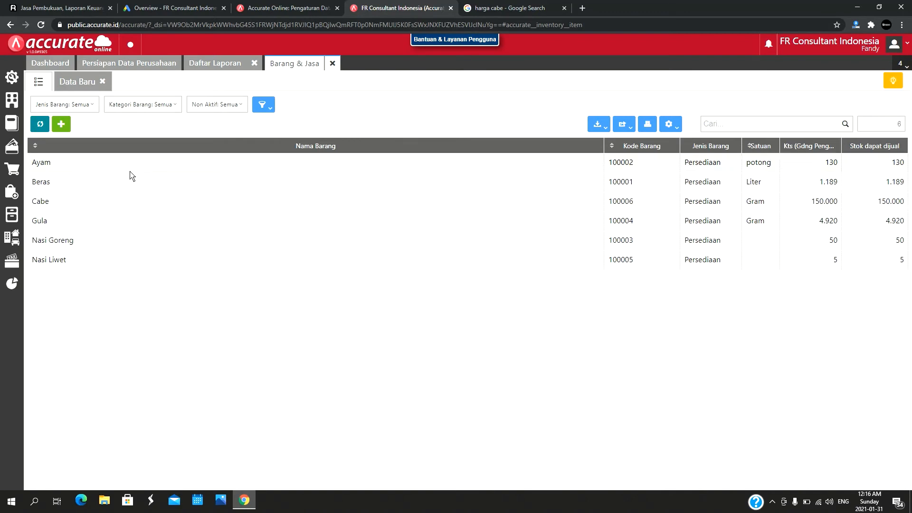
click(48, 202)
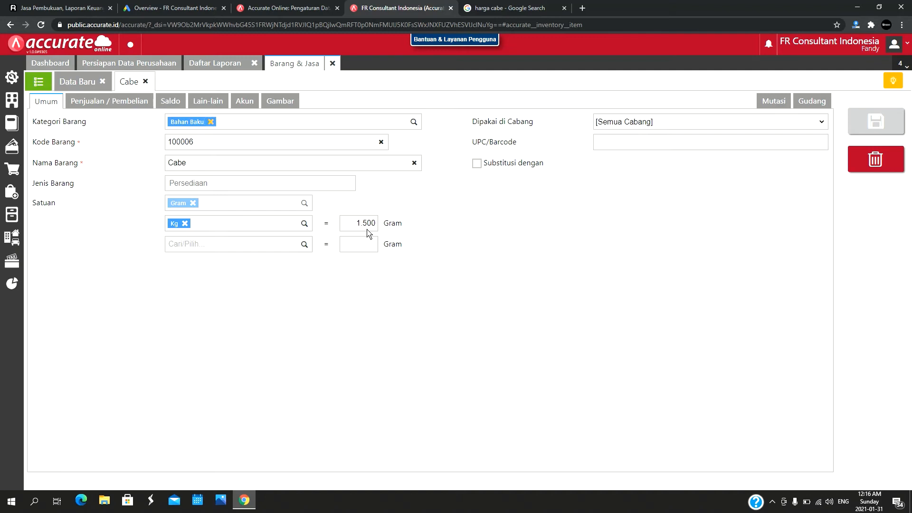
click(39, 82)
click(50, 226)
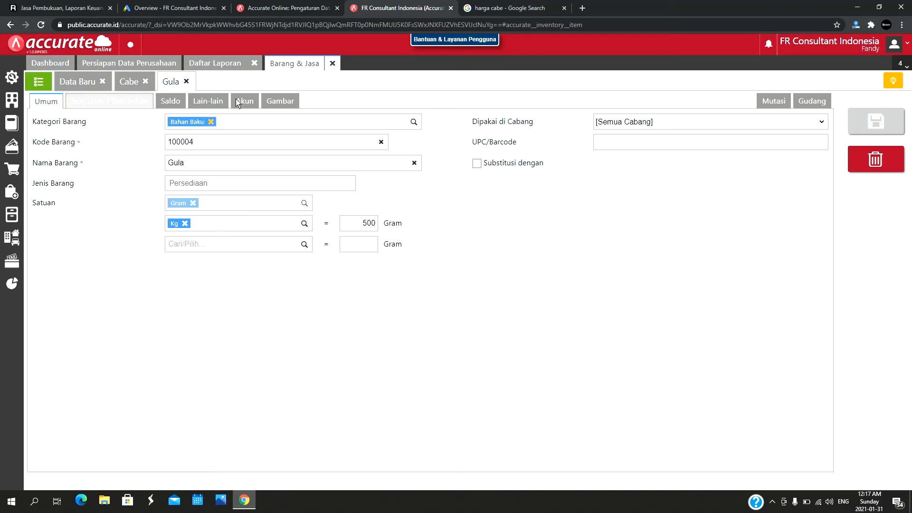
click(333, 65)
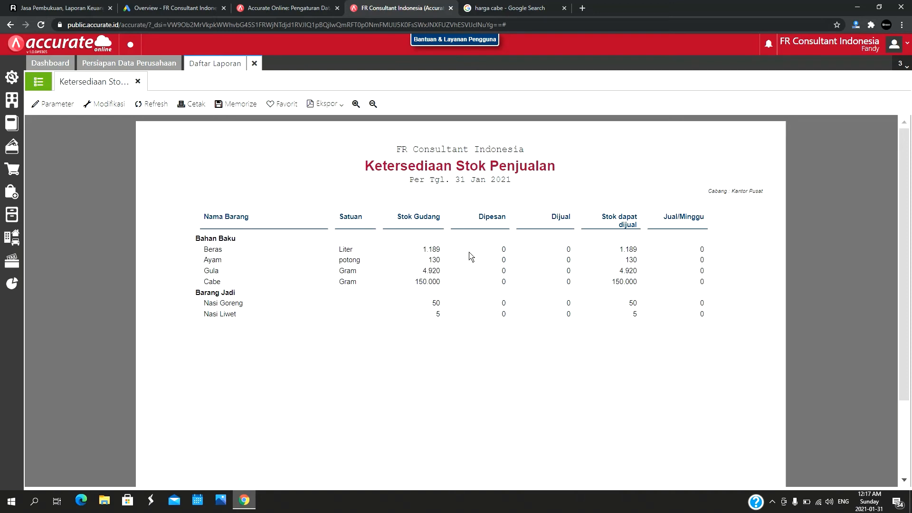
click(254, 64)
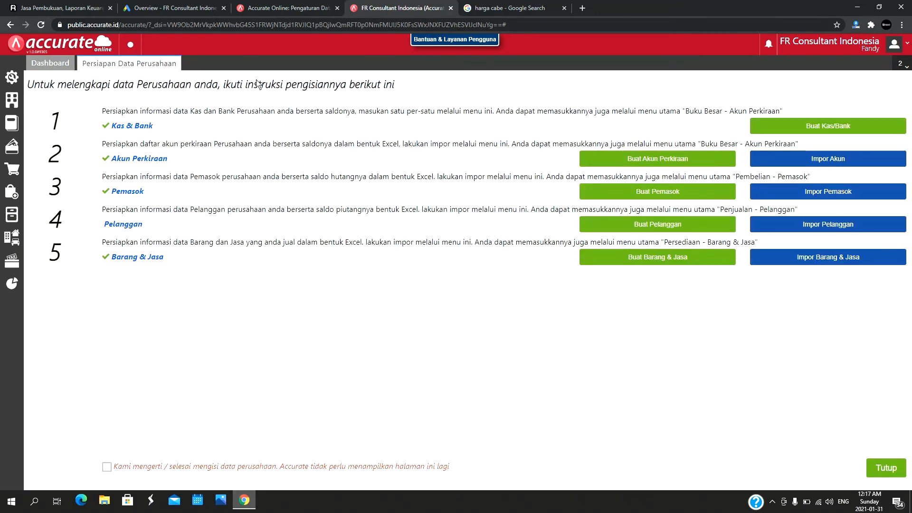
Step: Create a new Barang & Jasa item named Ayam Saos Mentega in category Barang Jadi with PCS as its unit
click(32, 221)
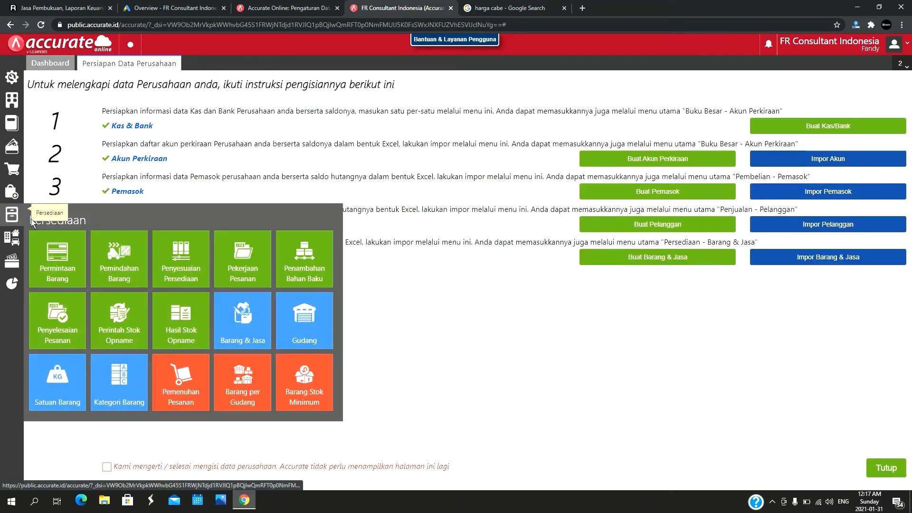
click(241, 318)
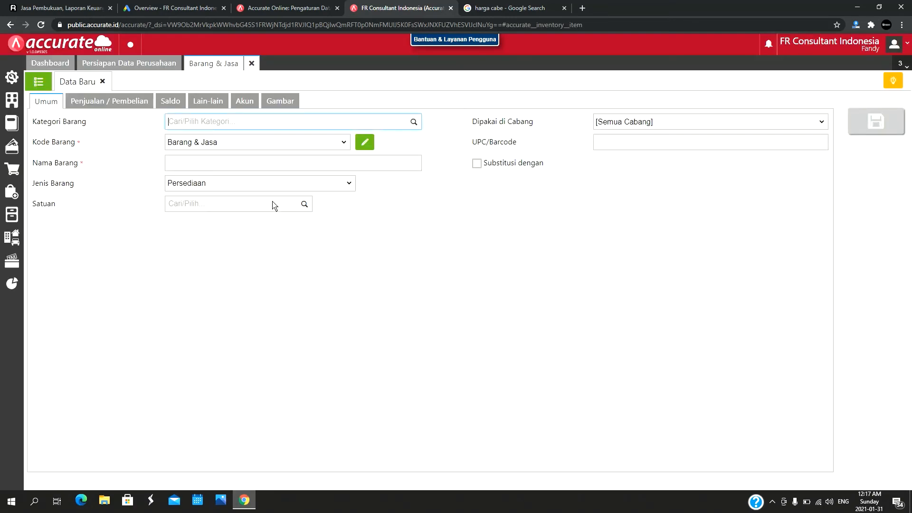
click(411, 123)
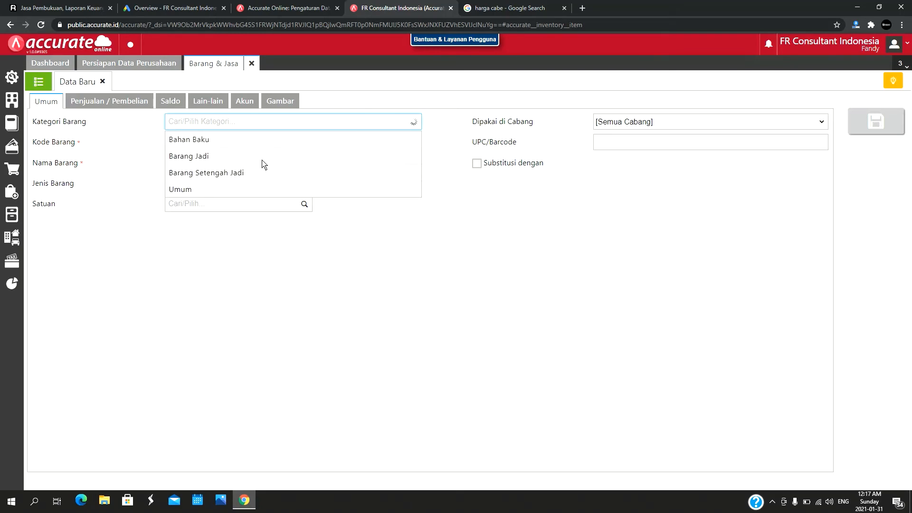
click(251, 160)
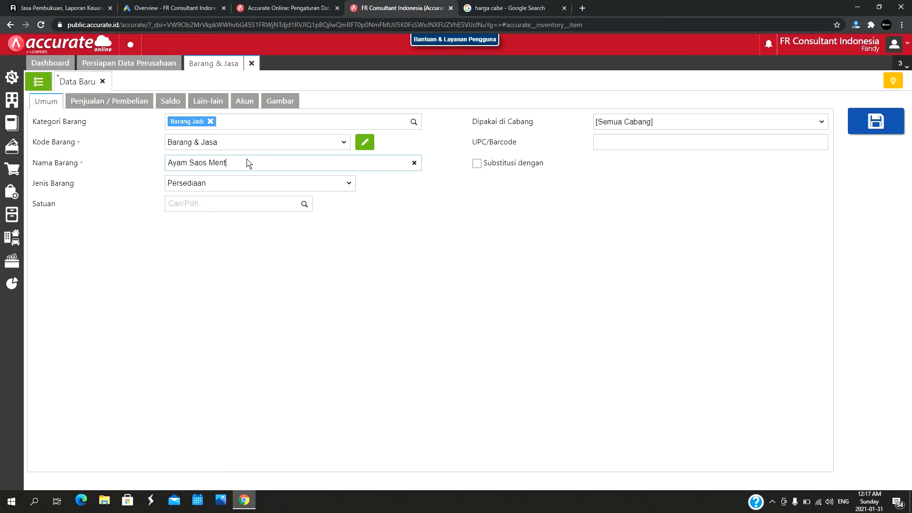
click(304, 206)
click(305, 207)
click(305, 204)
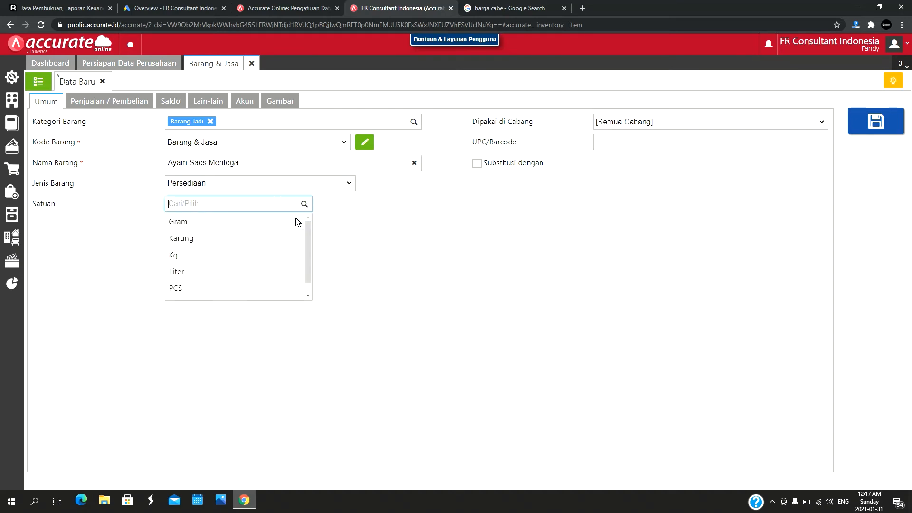
scroll(279, 271, down, 1)
scroll(277, 275, down, 1)
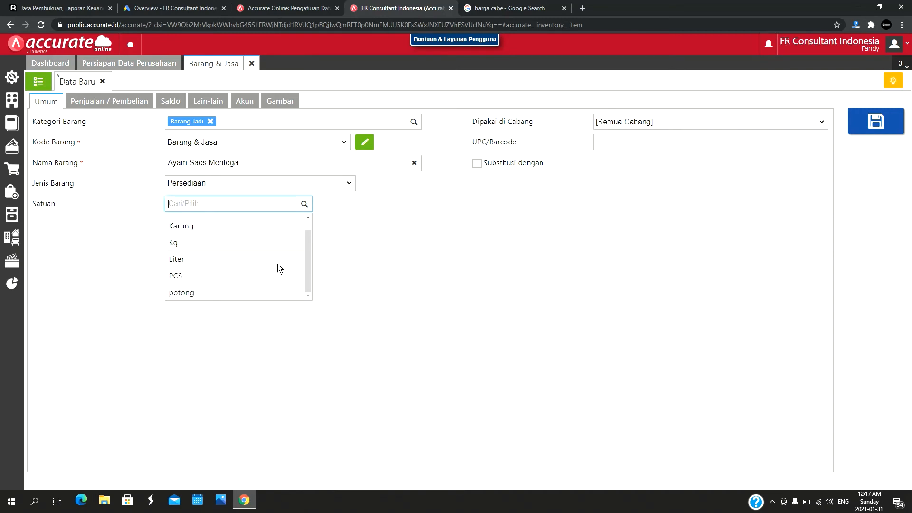
click(278, 276)
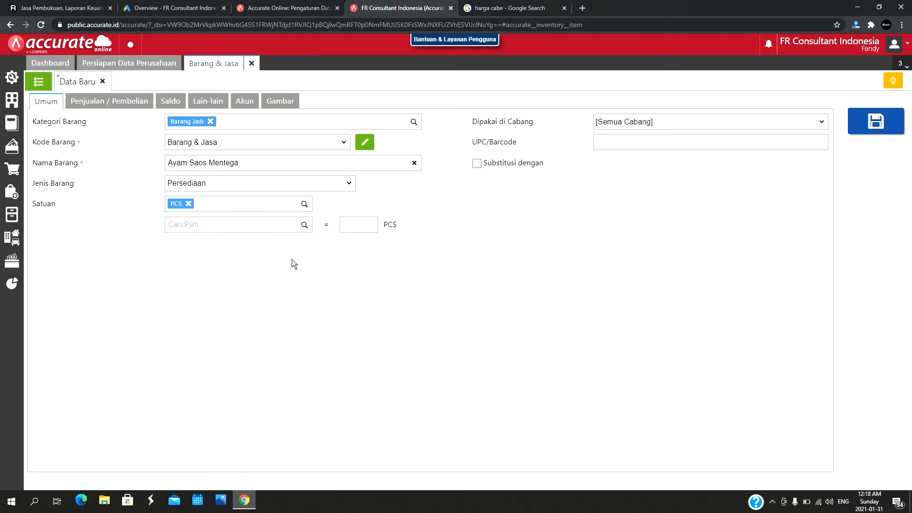
Step: Set the item's Persediaan and Retur Pembelian accounts to 110405 Persediaan Jadi, save the item and display the item list
click(244, 101)
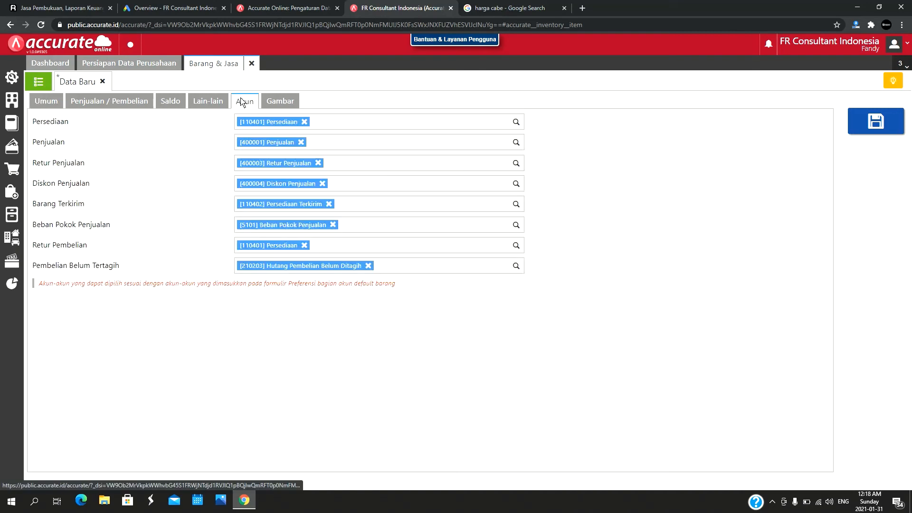
click(304, 122)
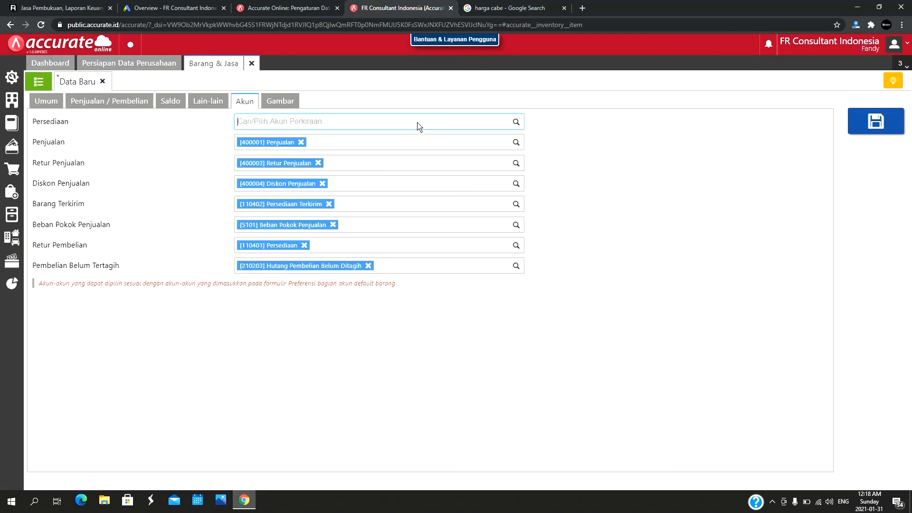
click(516, 121)
scroll(471, 181, down, 2)
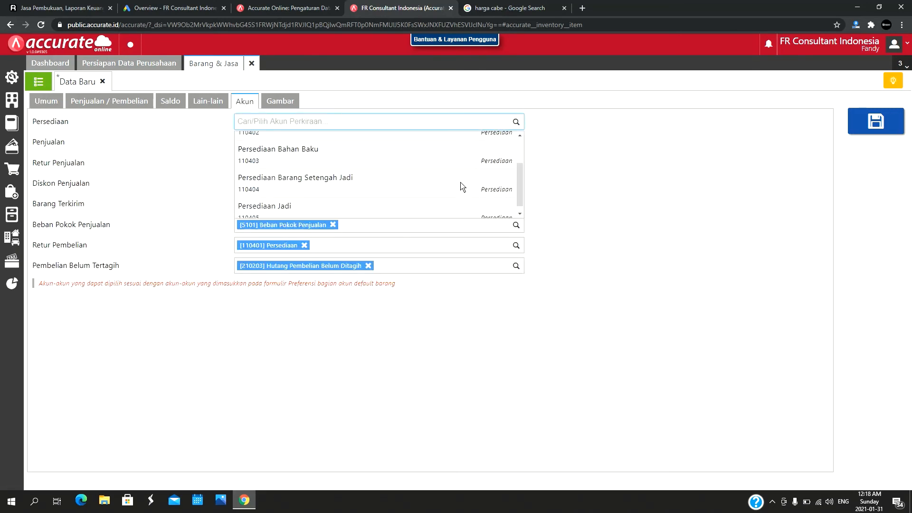
click(405, 206)
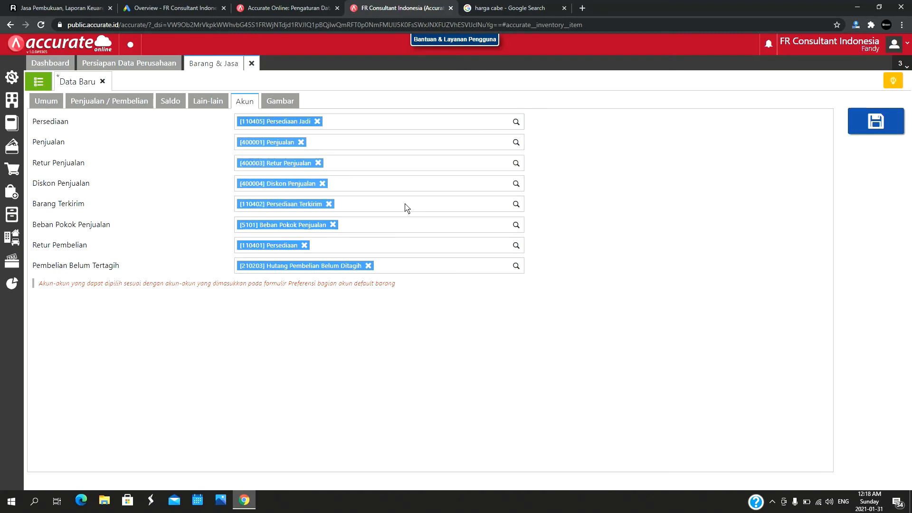
click(304, 245)
click(507, 248)
scroll(463, 266, down, 2)
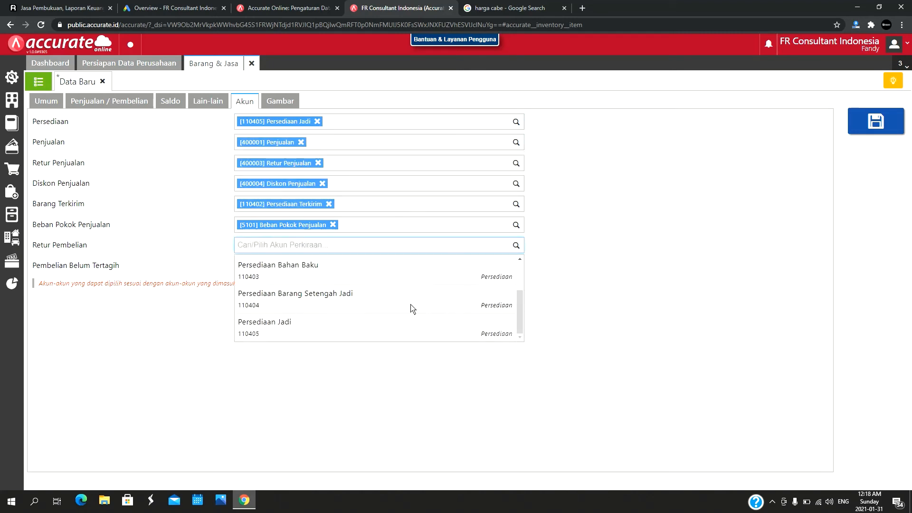
click(404, 325)
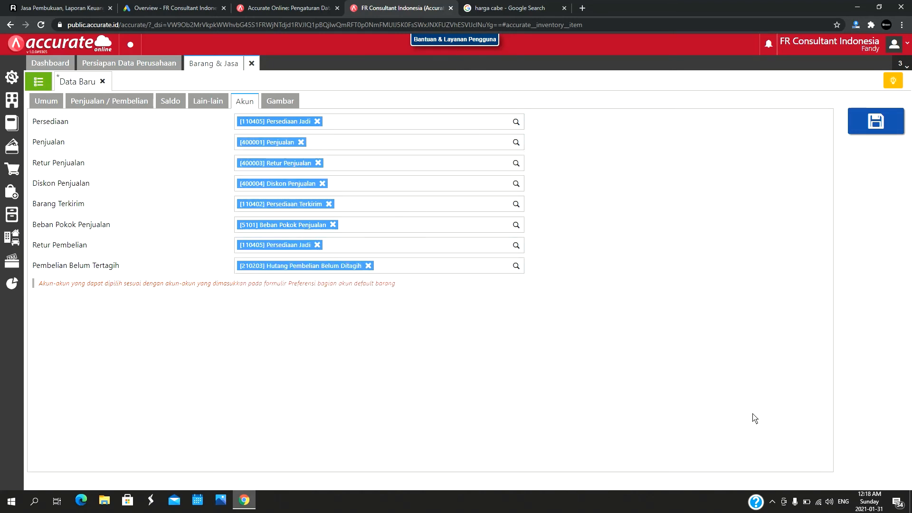
click(874, 122)
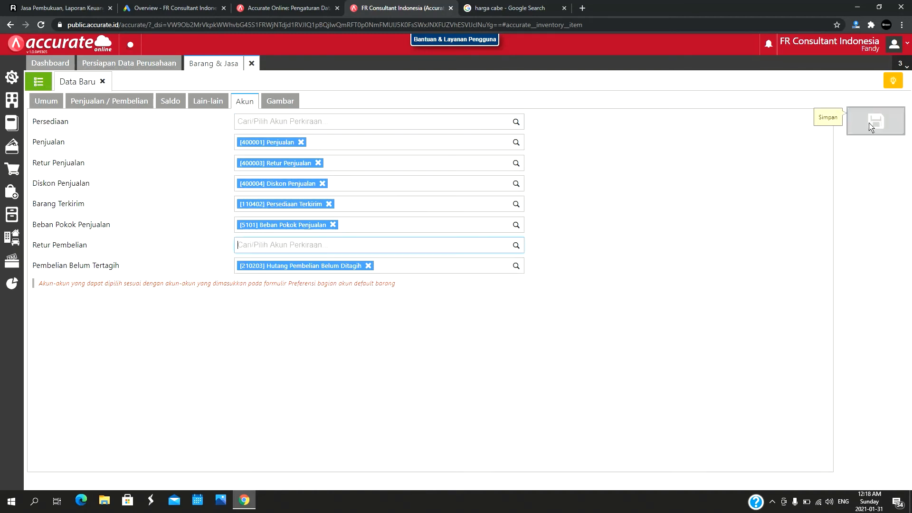
click(42, 88)
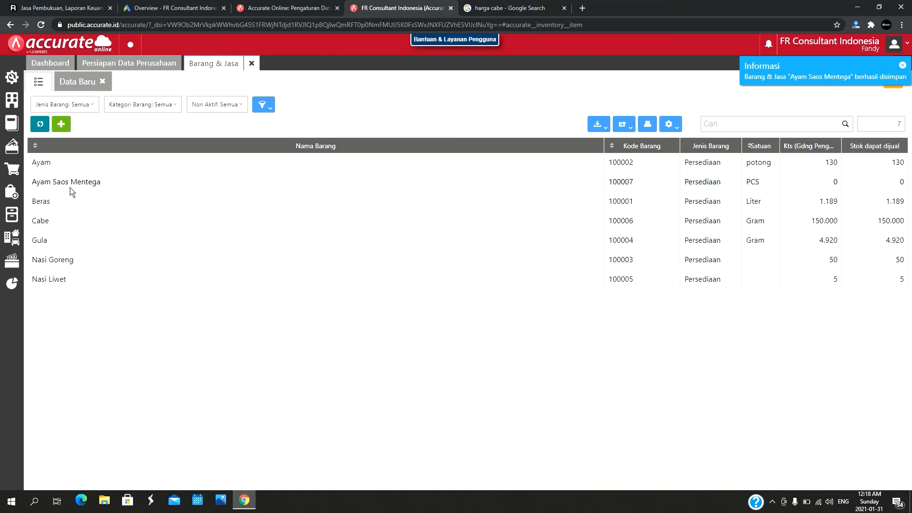
click(774, 505)
click(762, 481)
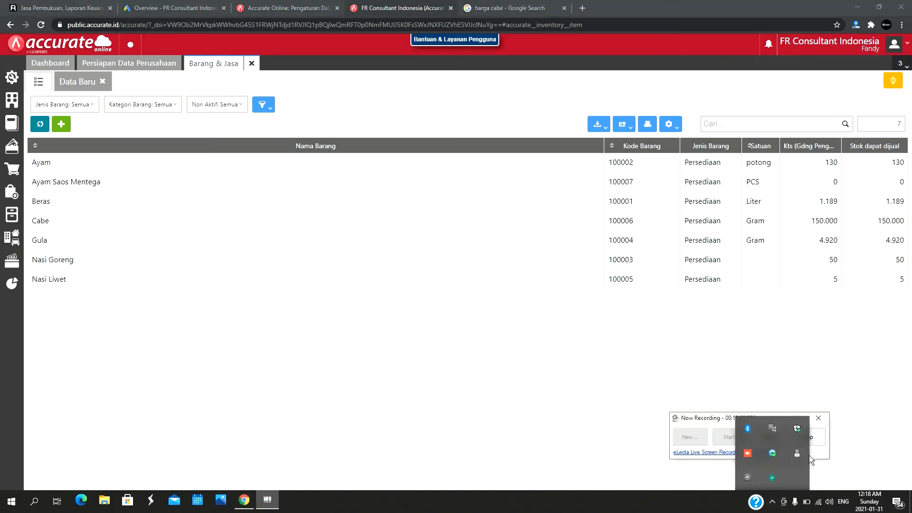
click(773, 508)
click(769, 437)
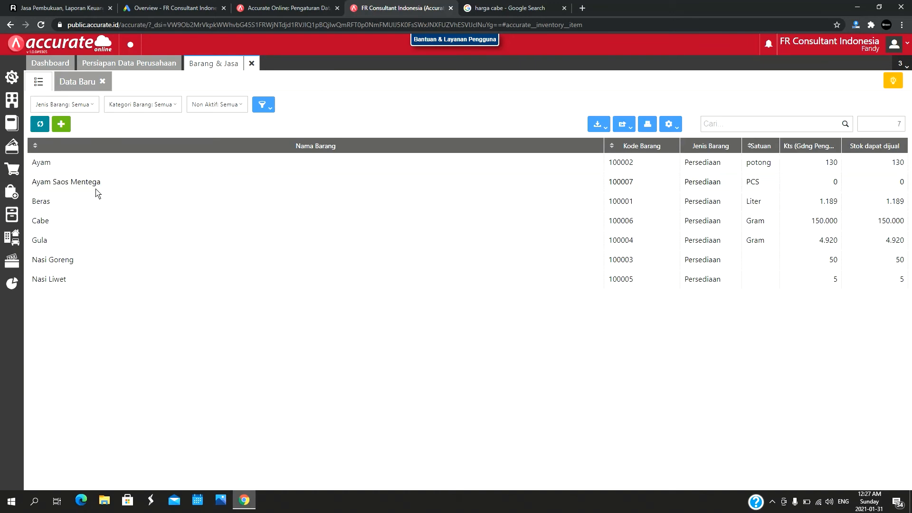
Step: Start a new Pekerjaan Pesanan and add Ayam with a quantity of 6 potong from Gudang 1
click(12, 214)
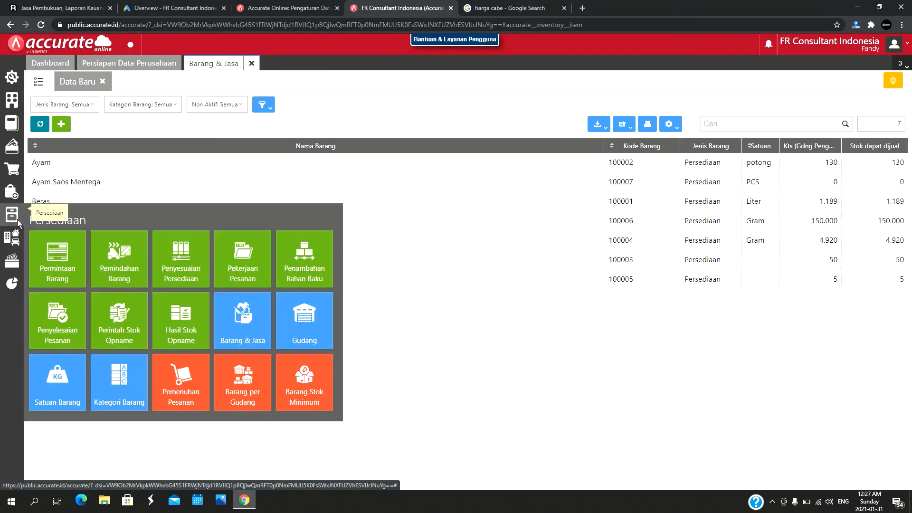
click(243, 262)
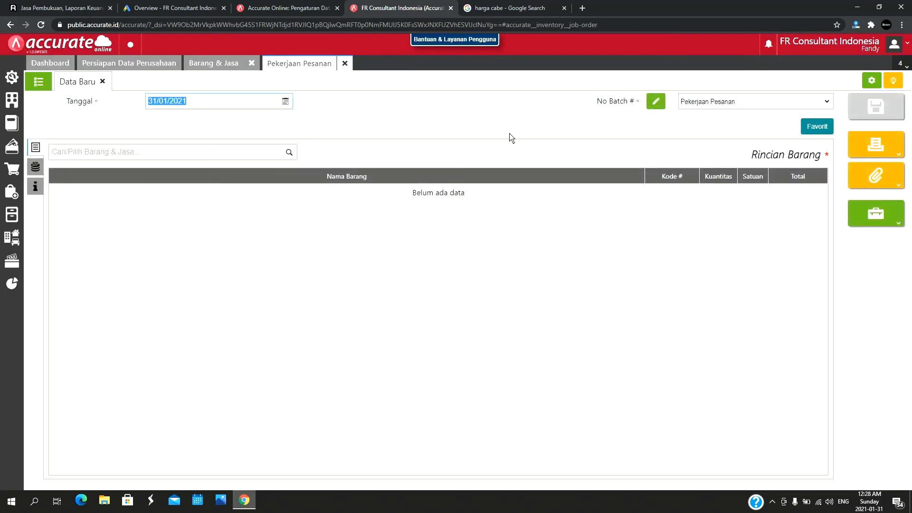
click(289, 152)
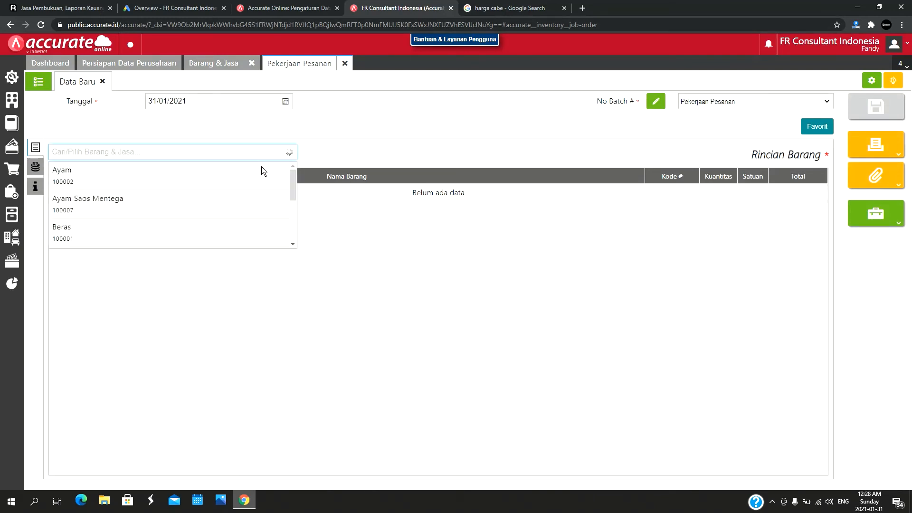
click(262, 168)
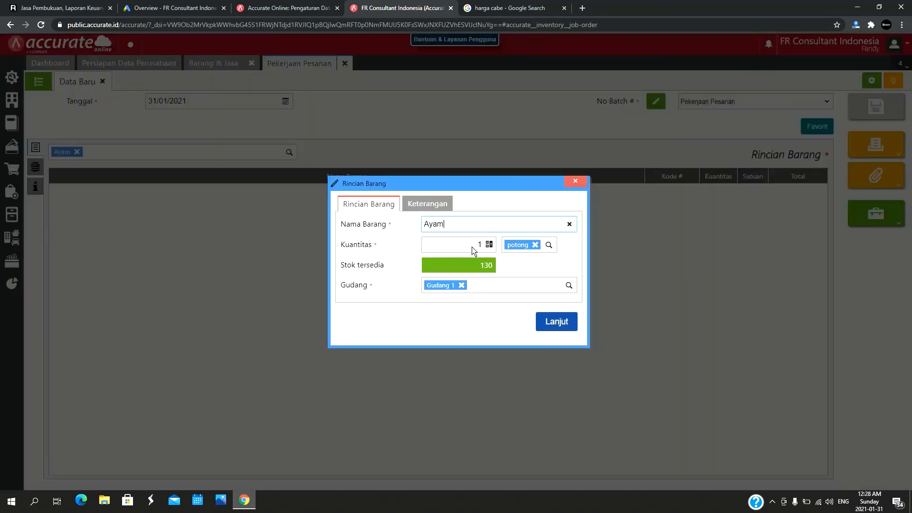
click(472, 247)
click(546, 322)
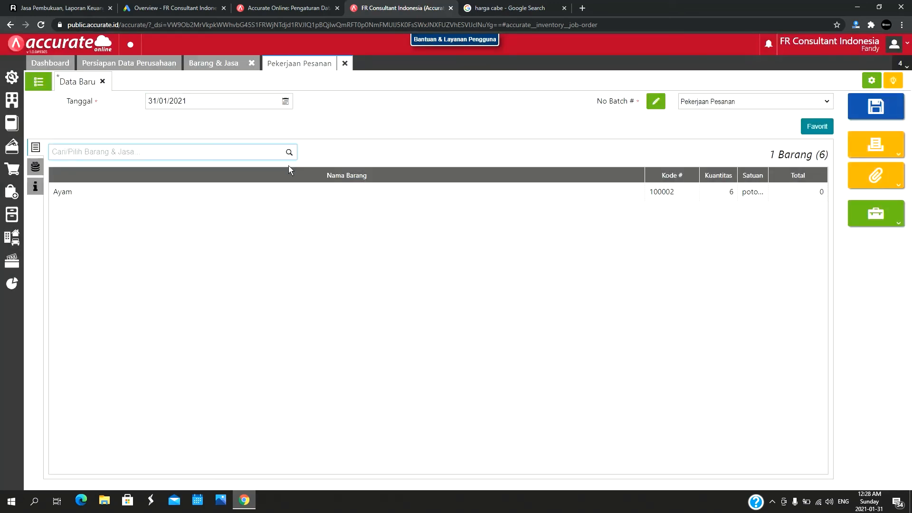
Step: Add Gula to the Pekerjaan Pesanan with a quantity of 10 Gram from Gudang 1
click(290, 153)
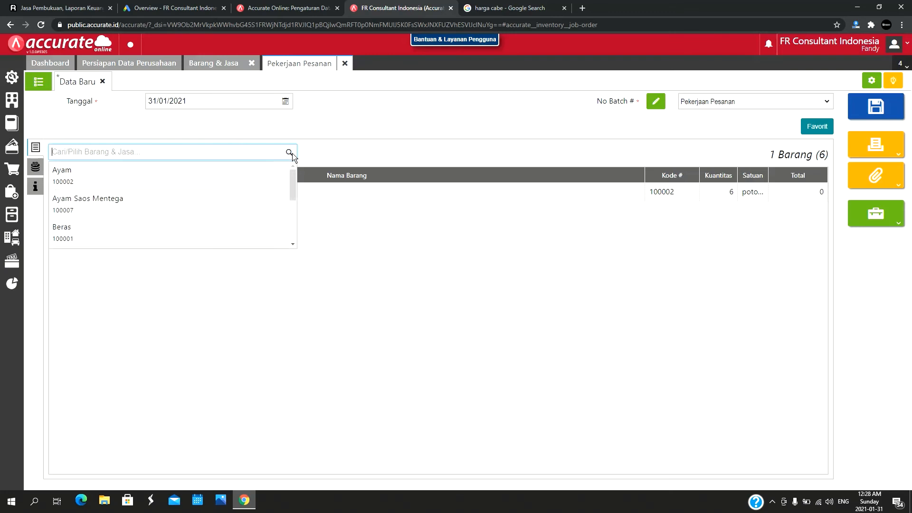
scroll(215, 203, down, 3)
click(218, 198)
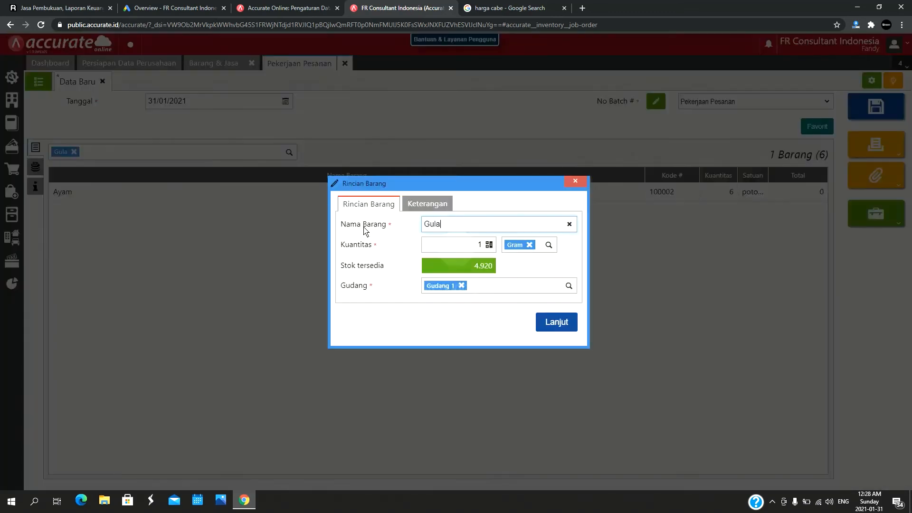
click(476, 244)
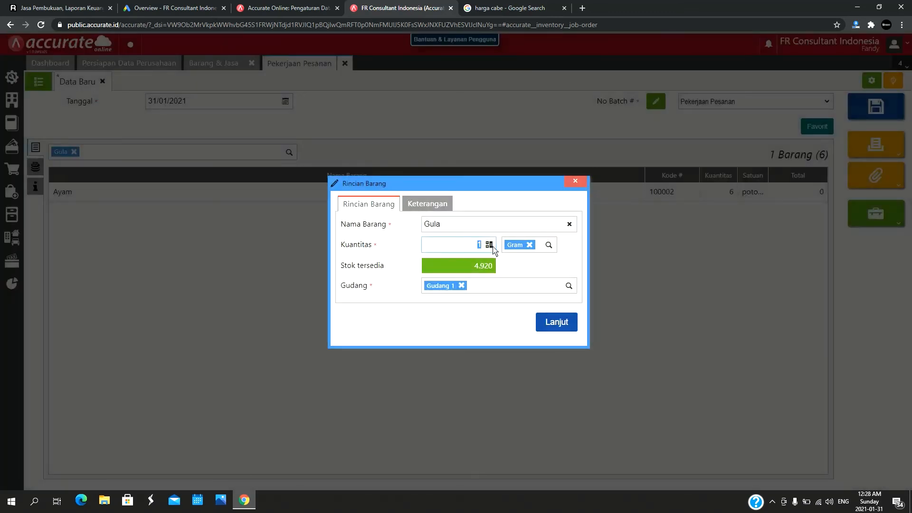
text(10)
click(556, 321)
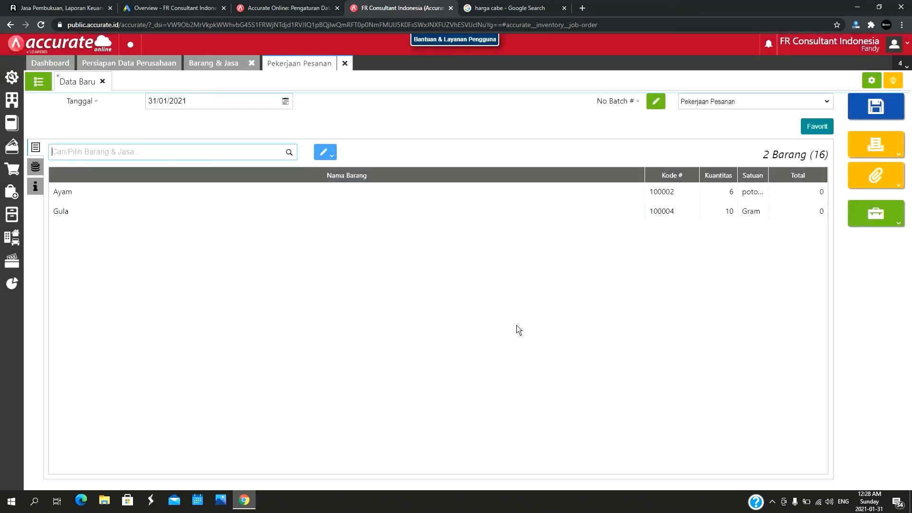
Step: Add Cabe to the Pekerjaan Pesanan with a quantity of 100 Gram from Gudang 1
click(289, 152)
scroll(247, 214, down, 2)
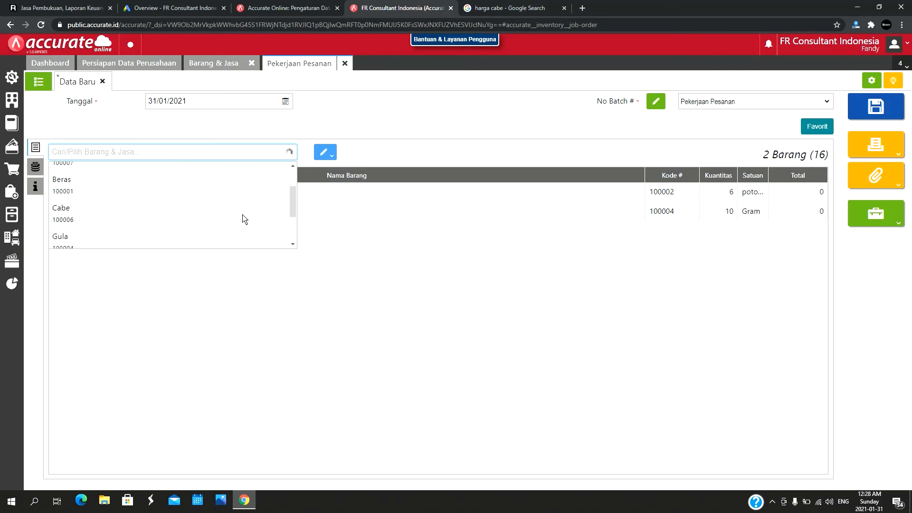
click(243, 216)
click(475, 245)
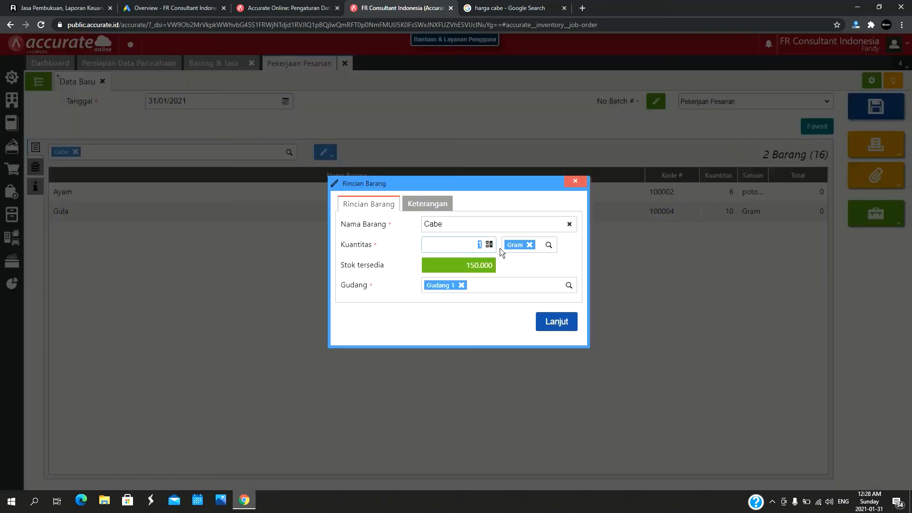
click(556, 321)
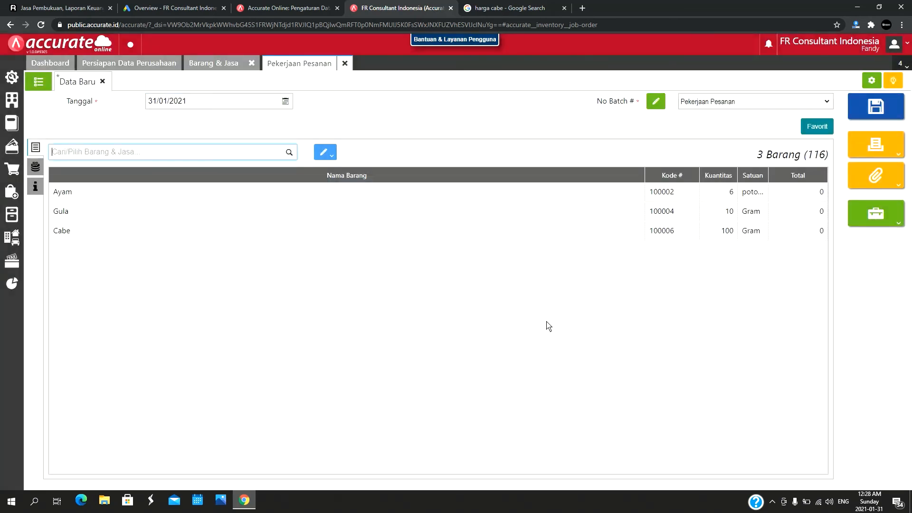
click(289, 152)
scroll(242, 211, down, 1)
scroll(241, 211, down, 3)
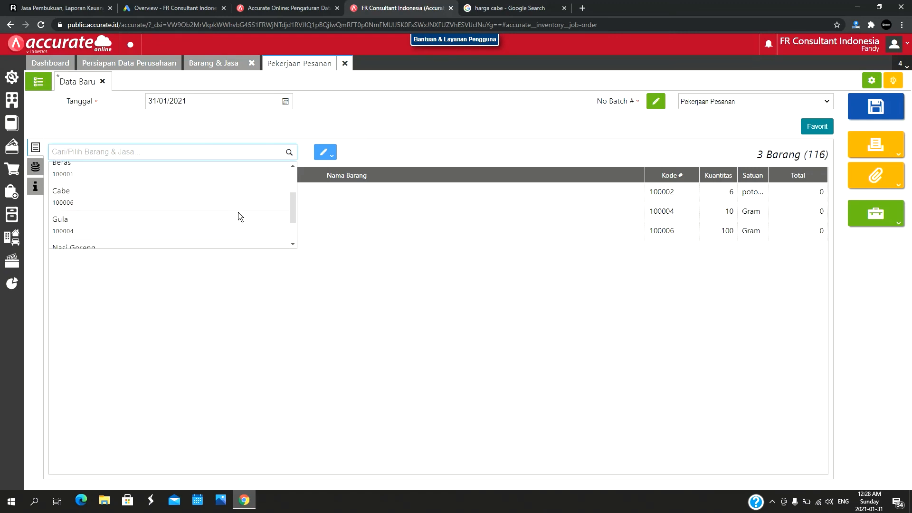
click(370, 252)
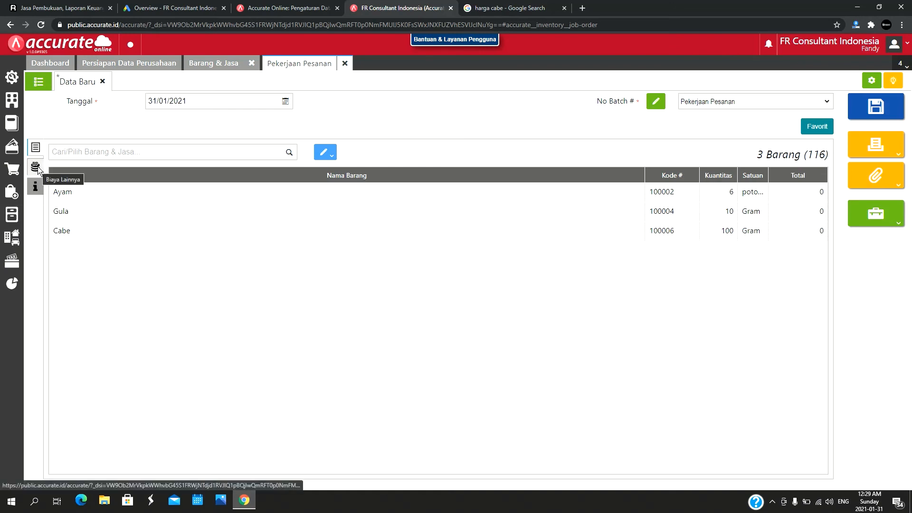
Step: Add Beban Gaji, Upah & Honorer to the order's Biaya Lainnya with a Jumlah of 5.000
click(36, 167)
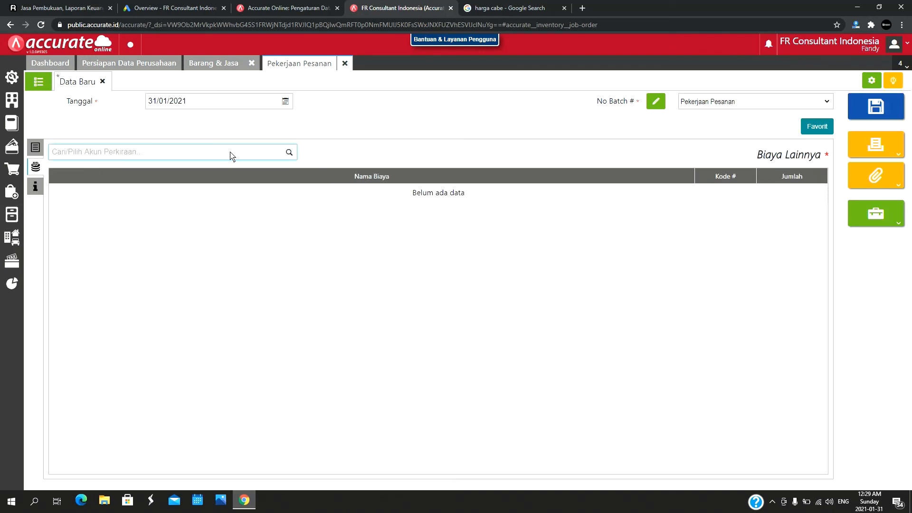
text(gaji)
click(233, 169)
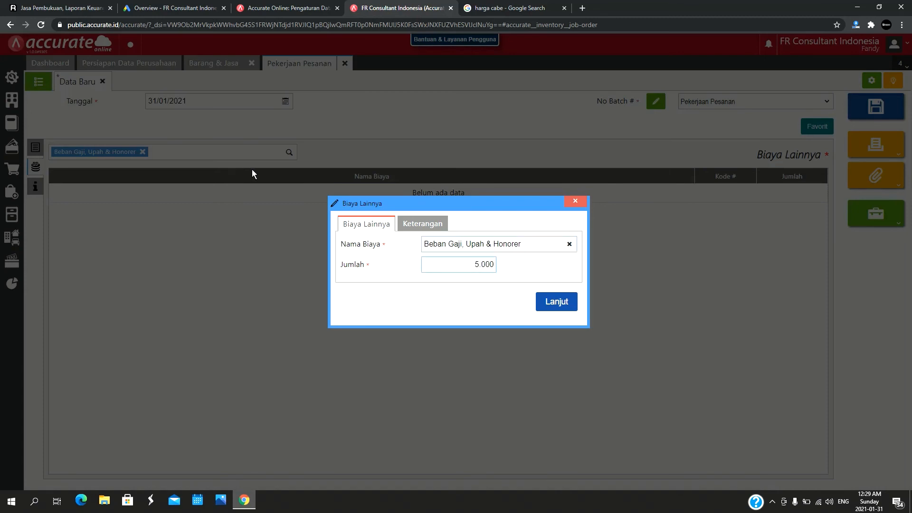
click(557, 302)
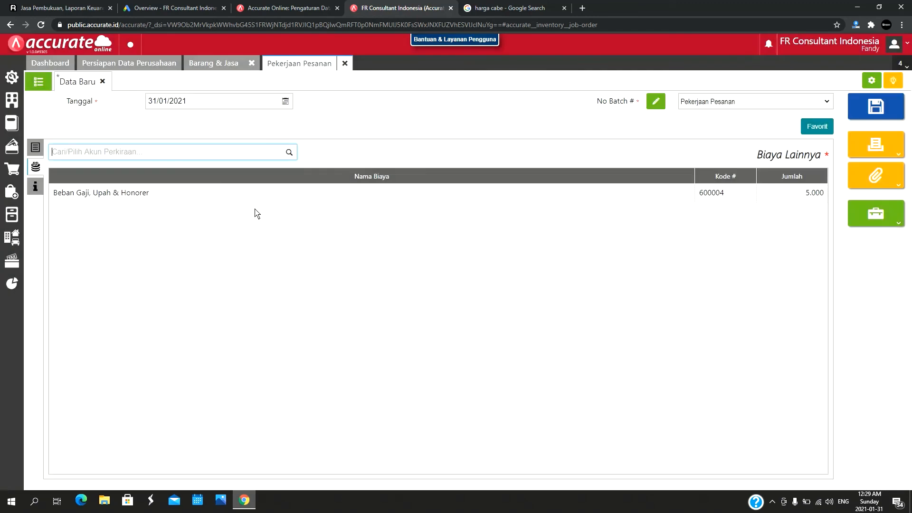
Step: Add Beban Sewa Gedung as another Biaya Lainnya with a Jumlah of 5.000
text(sew)
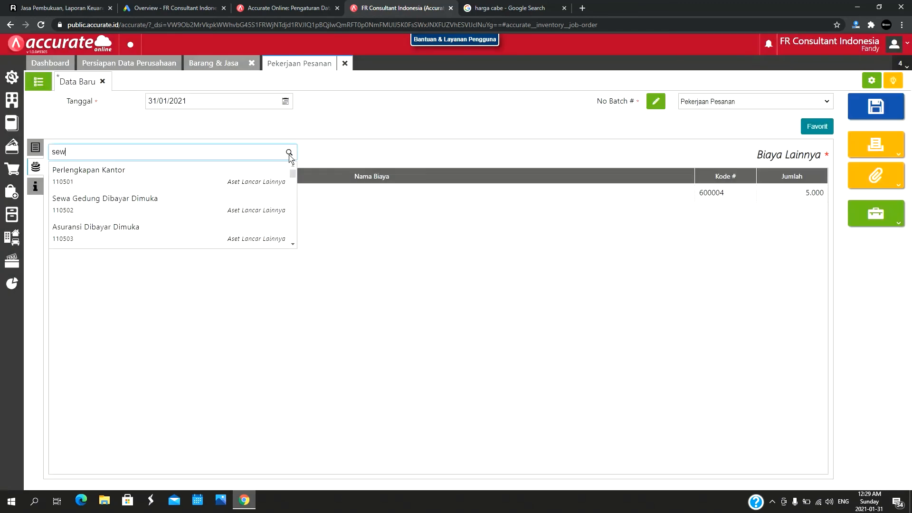
text(a)
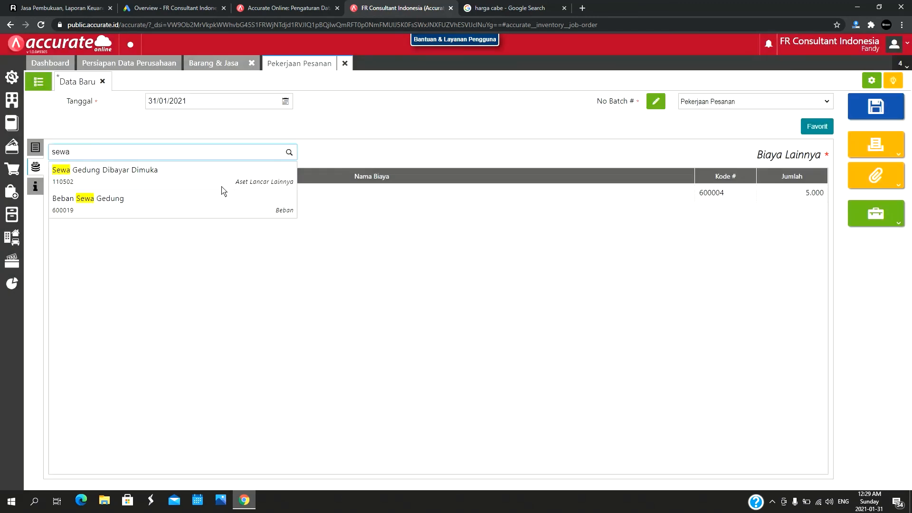
click(205, 202)
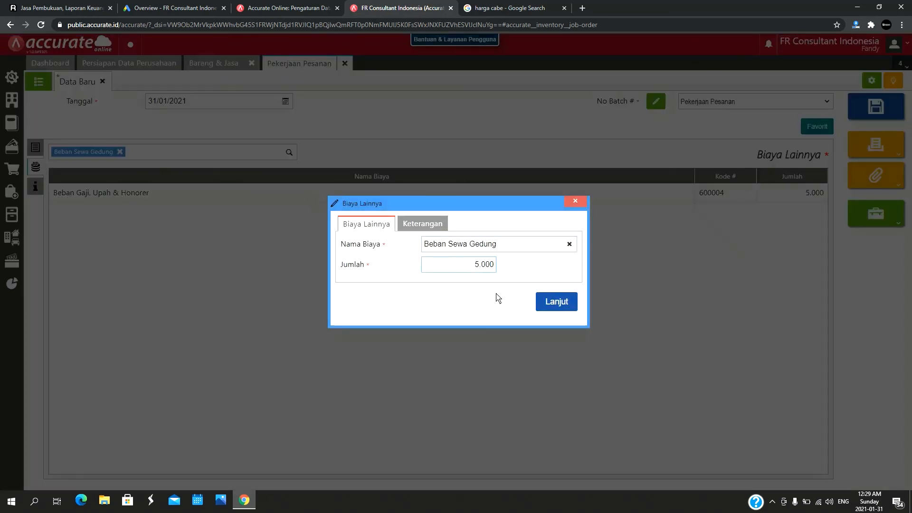
click(563, 304)
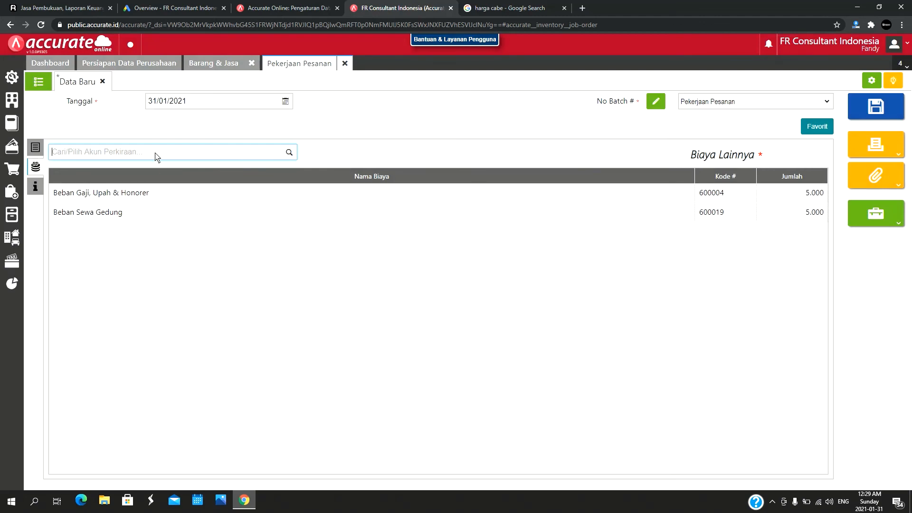
Step: Add Beban Listrik to the Biaya Lainnya list with a Jumlah of 5.000
text(listri)
click(166, 174)
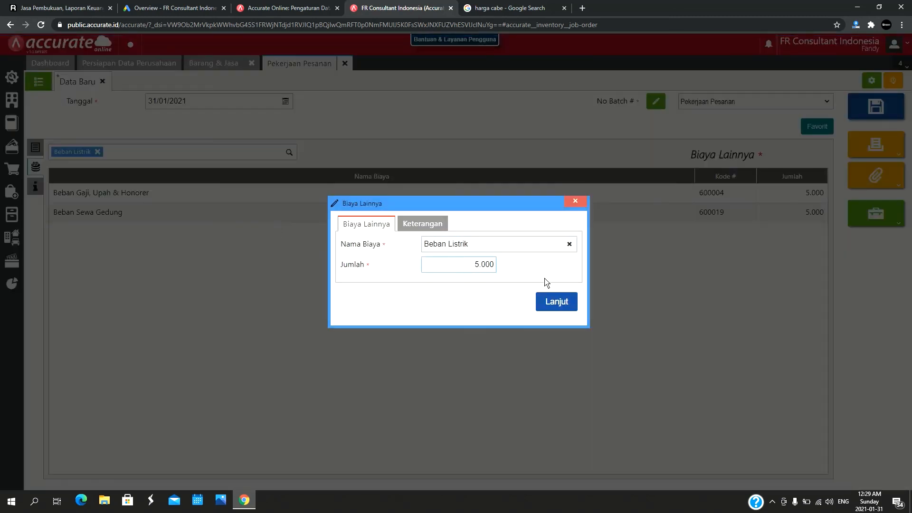
click(559, 305)
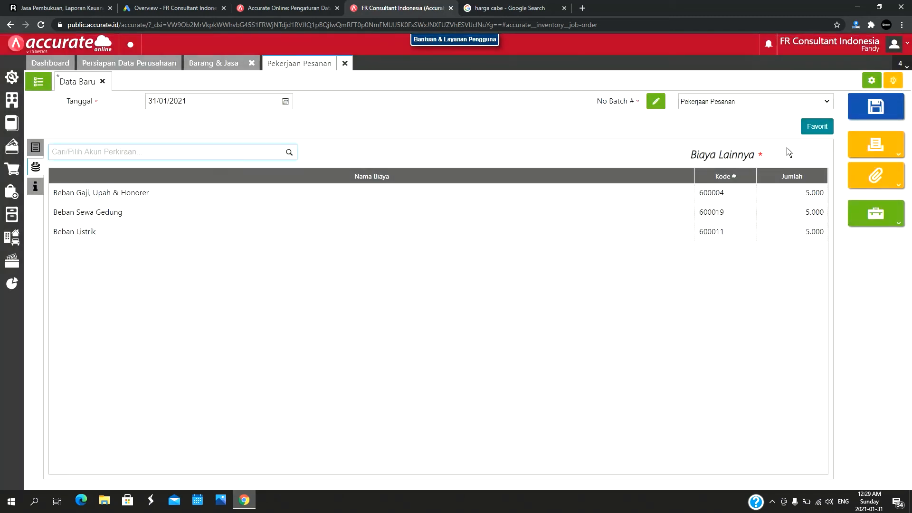
Step: Set the order's Akun Pekerjaan to 110404 Persediaan Barang Setengah Jadi and save the Pekerjaan Pesanan
click(32, 186)
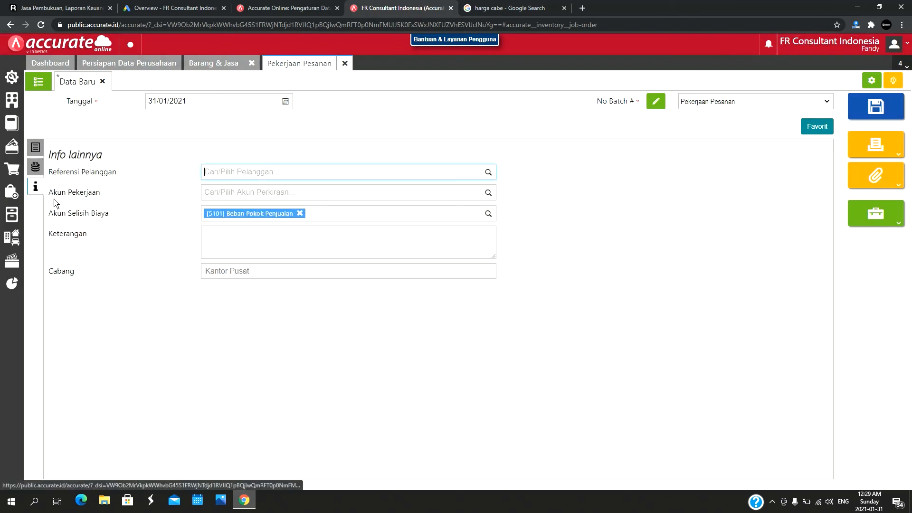
click(490, 193)
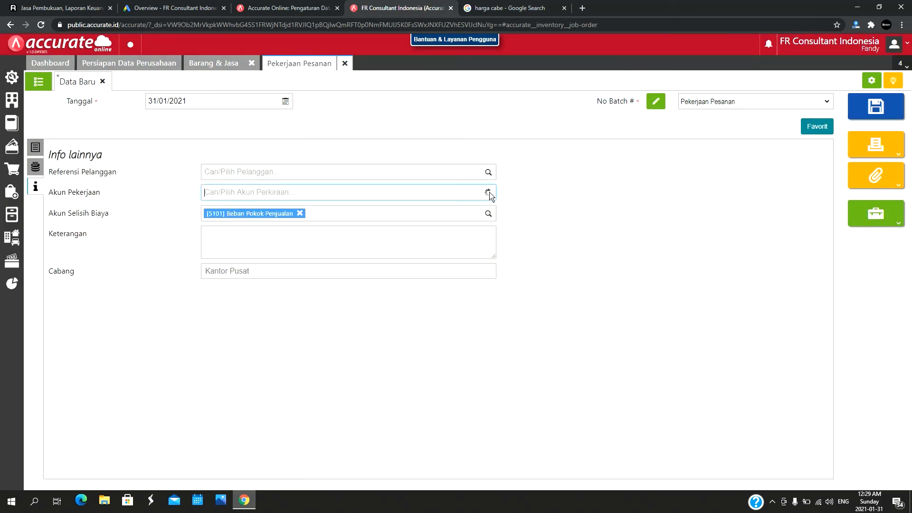
scroll(419, 272, down, 1)
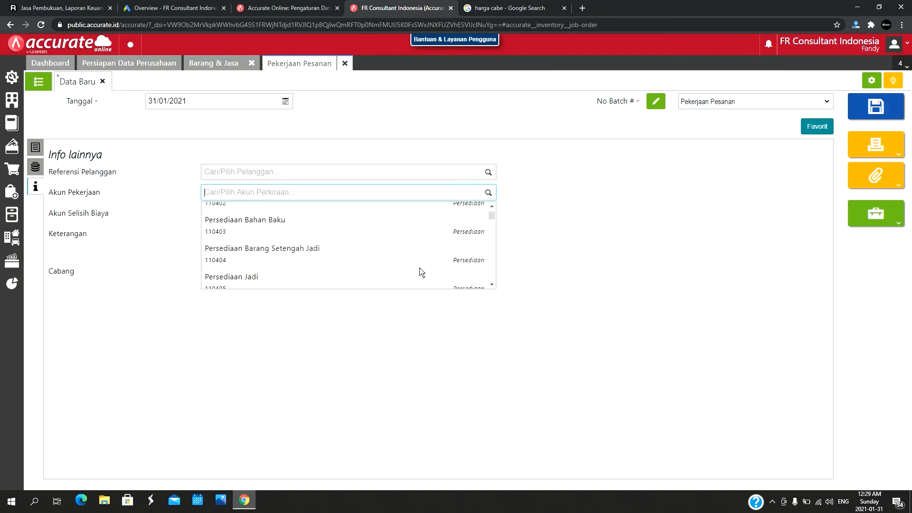
click(424, 261)
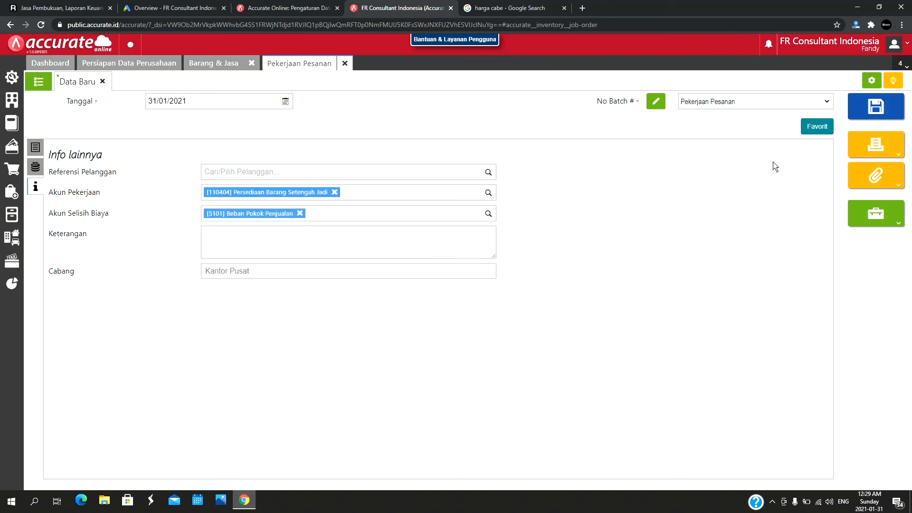
click(876, 106)
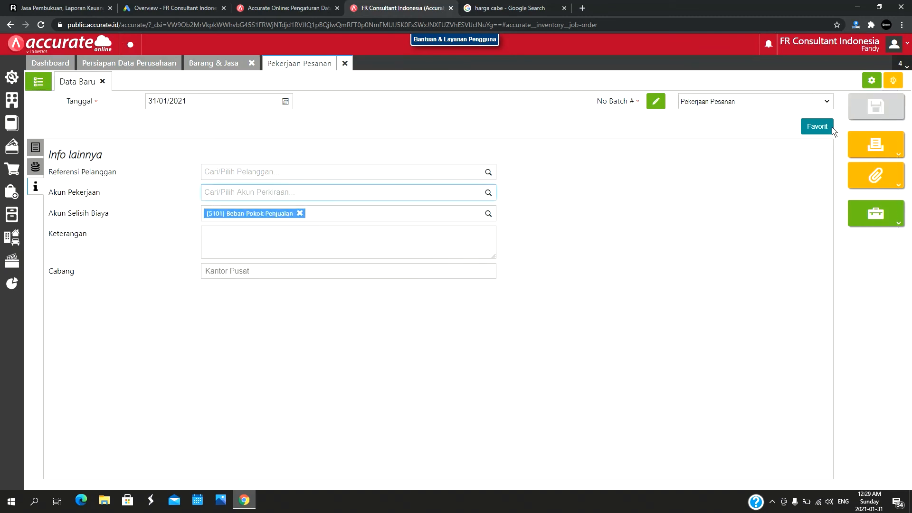
Step: Reopen the saved Pekerjaan Pesanan dated 31/01/2021, examine its Rincian Jurnal, and close the Pekerjaan Pesanan module
click(39, 82)
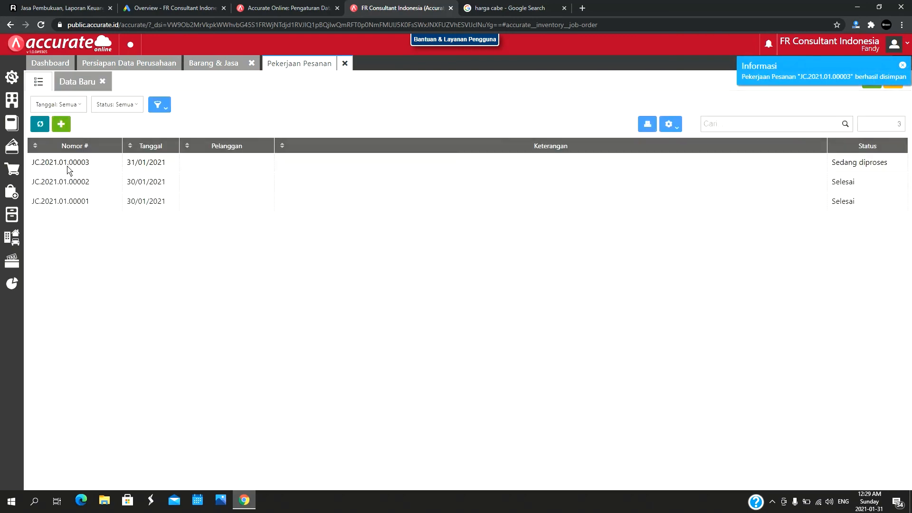
click(65, 167)
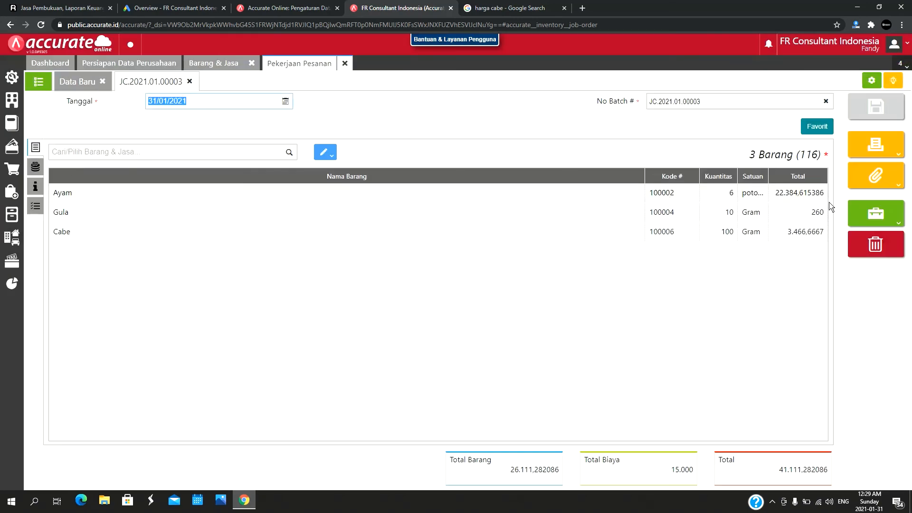
click(892, 222)
click(812, 289)
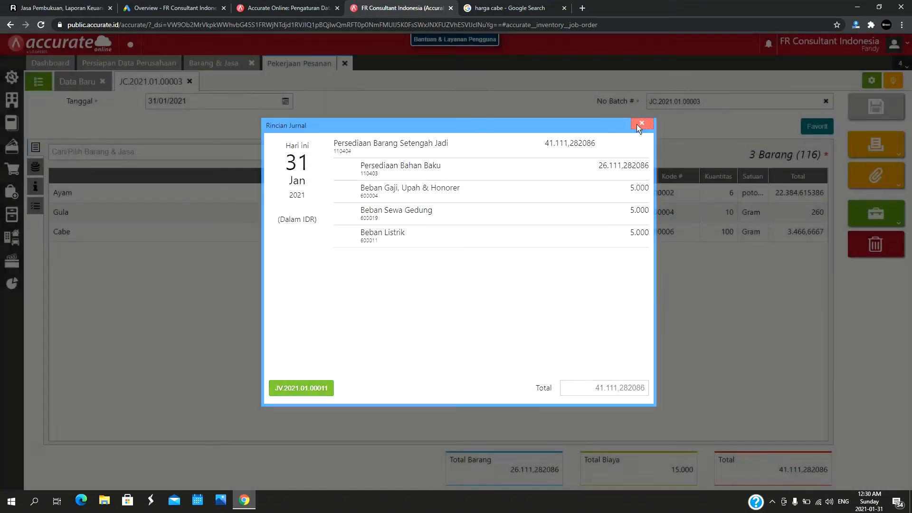
click(638, 126)
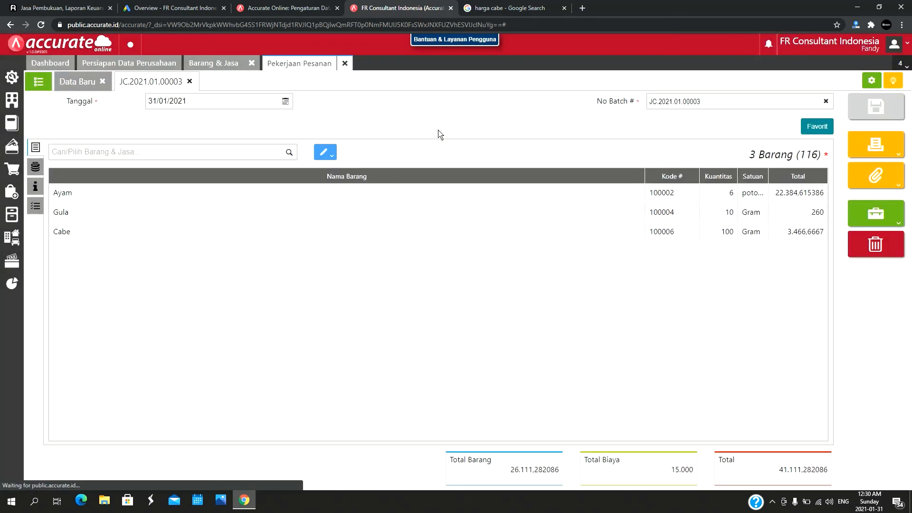
click(345, 63)
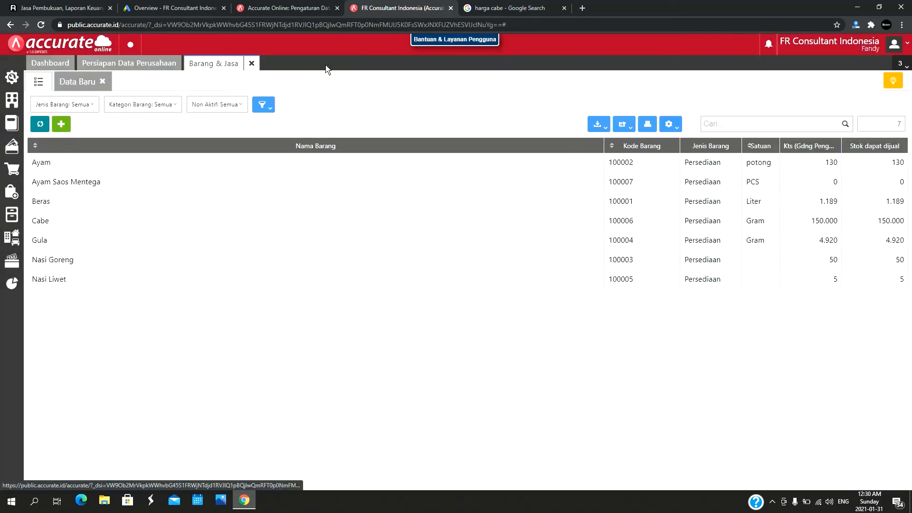
Step: Start a new Penyelesaian Pesanan and select the Pekerjaan Pesanan dated 31/01/2021 as its No Pekerjaan
click(13, 217)
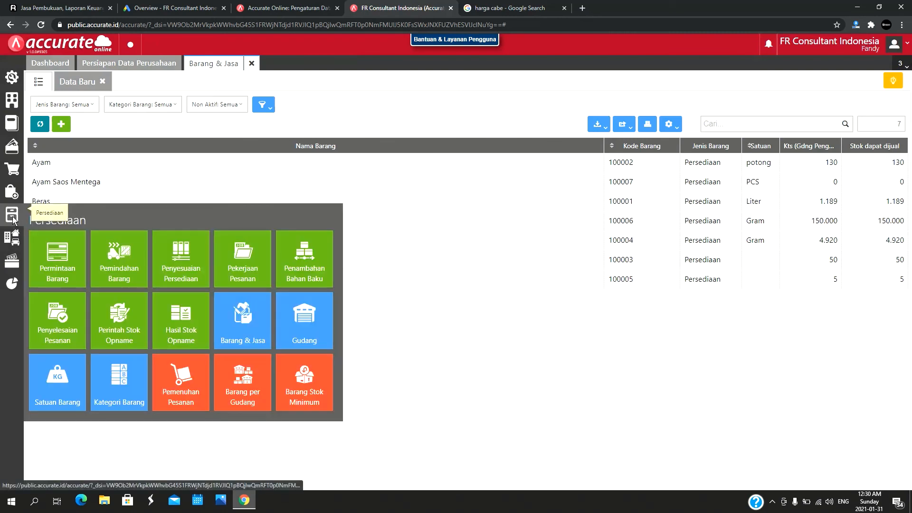
click(65, 326)
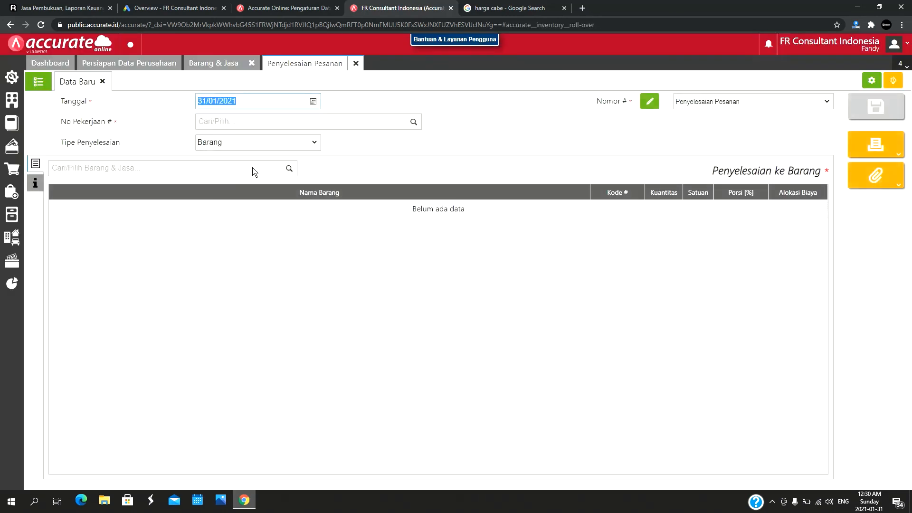
click(413, 121)
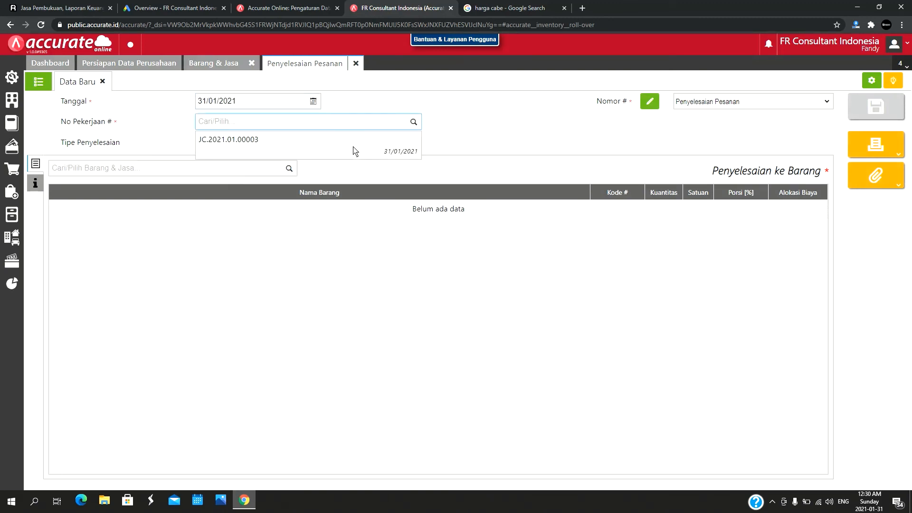
click(353, 150)
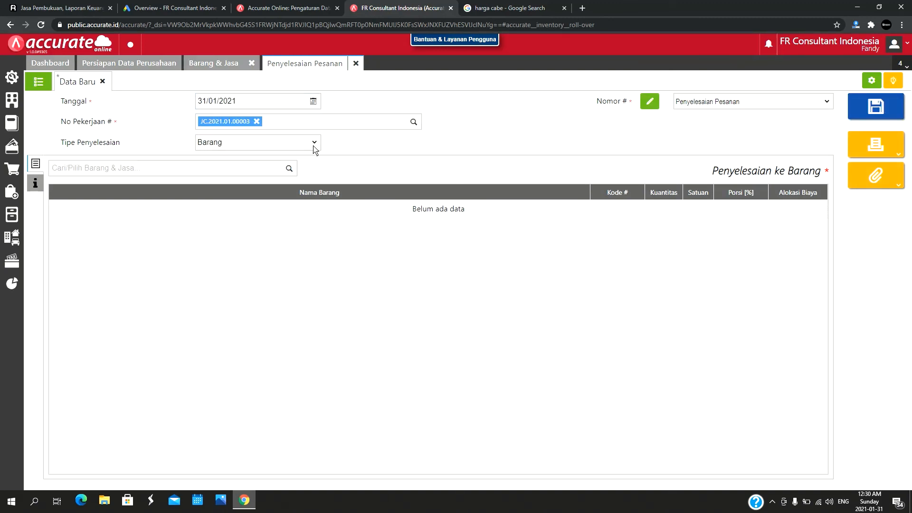
Step: Add Ayam Saos Mentega as the finished item with a quantity of 6 PCS in Gudang 1 and save the Penyelesaian Pesanan
click(288, 168)
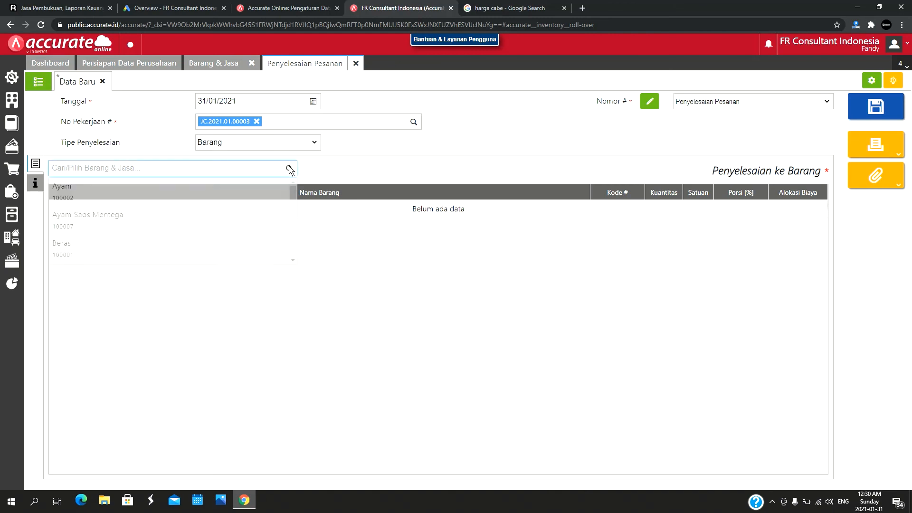
click(193, 222)
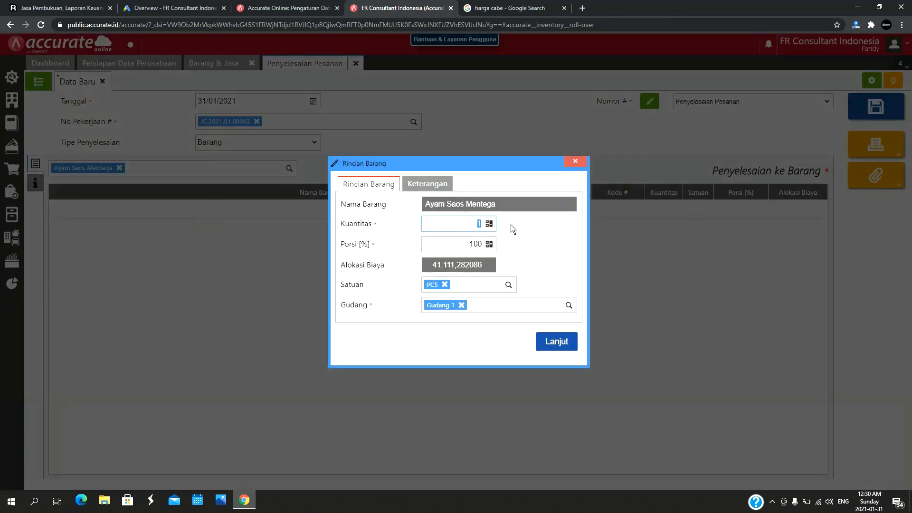
text(6)
click(563, 346)
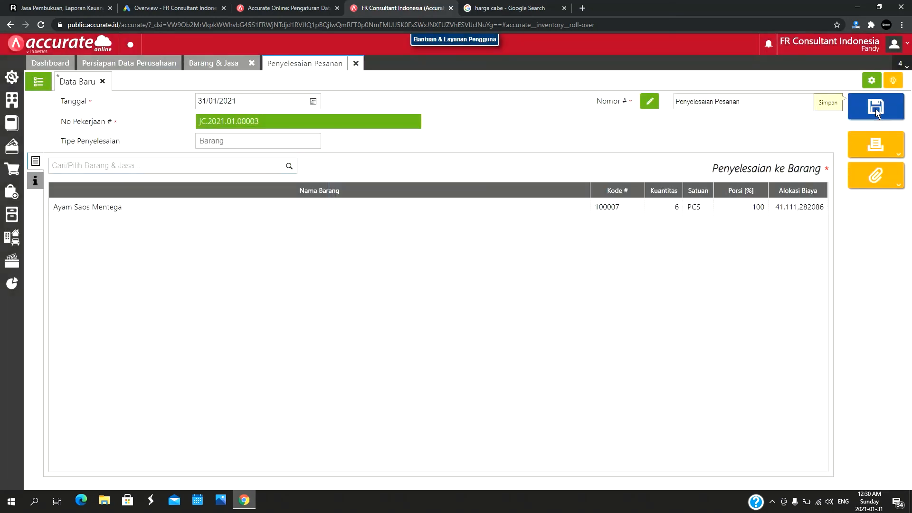
click(876, 113)
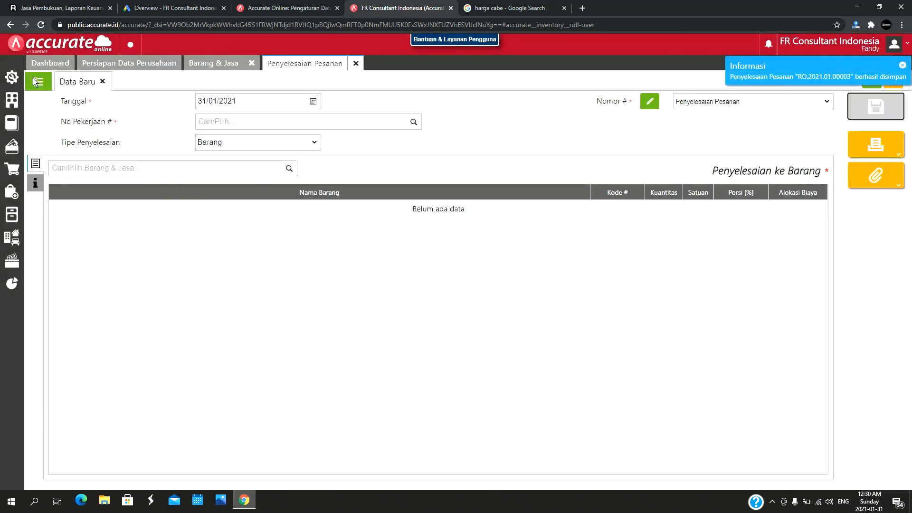
Step: Open the saved Penyelesaian Pesanan dated 31/01/2021 from the list and examine its Rincian Jurnal
click(36, 83)
click(61, 160)
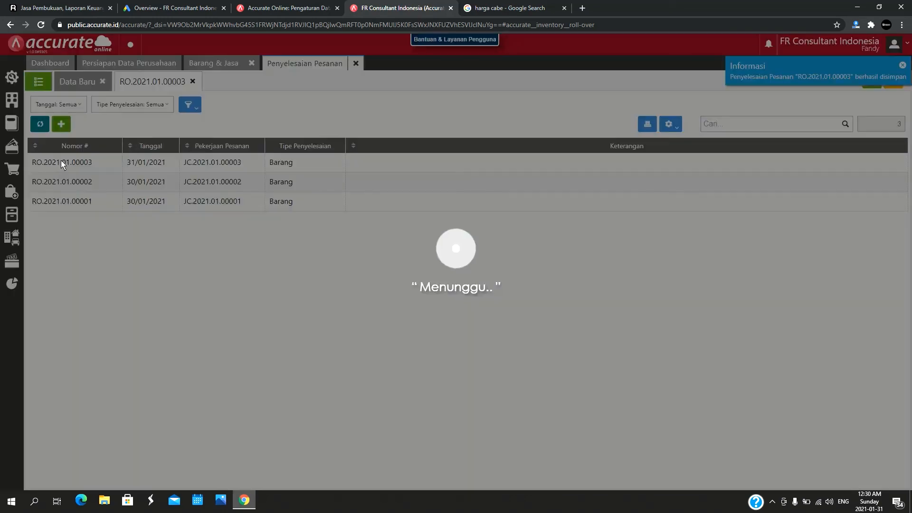
click(875, 214)
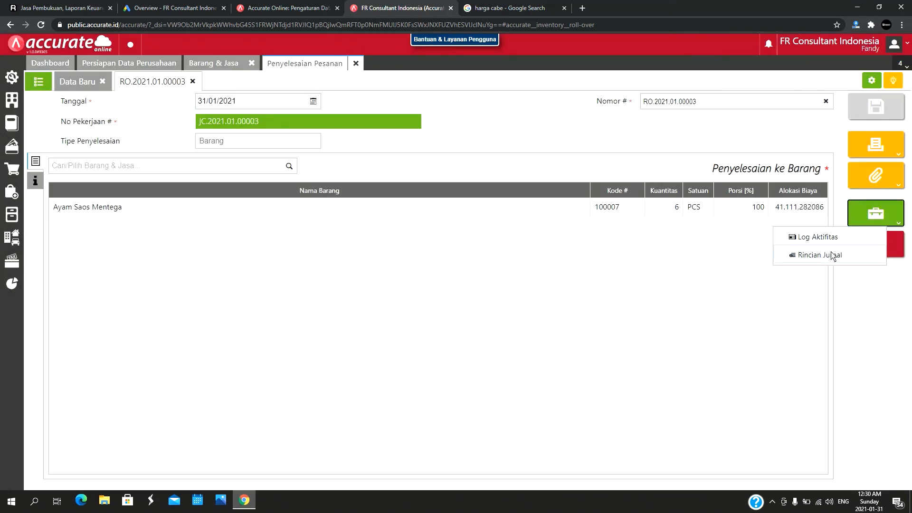
click(820, 255)
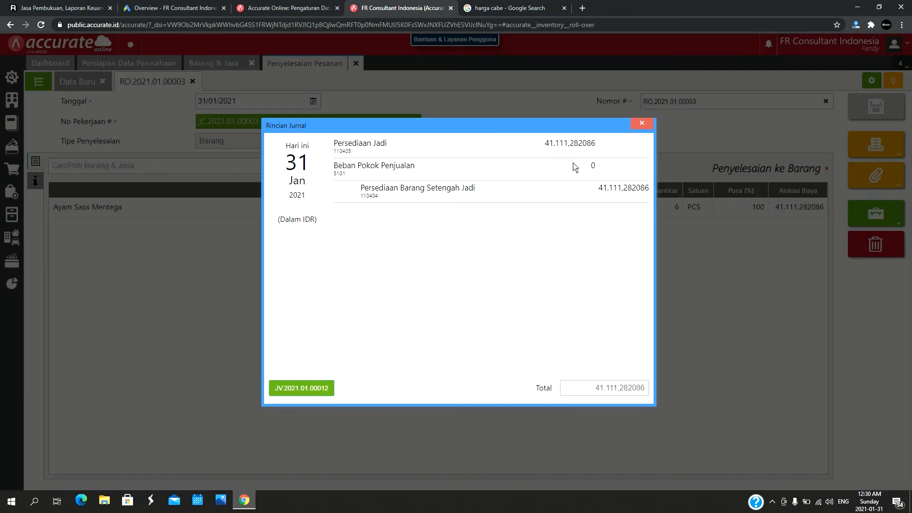
Step: Close the Rincian Jurnal and open the parameters of the Ketersediaan Stok Penjualan report from the Persediaan section of Daftar Laporan
click(642, 125)
mouse_move(13, 284)
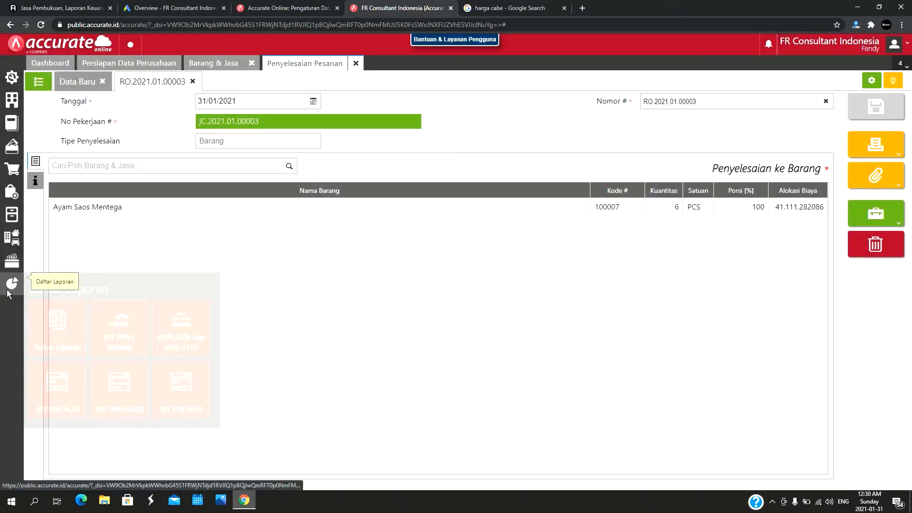
click(72, 325)
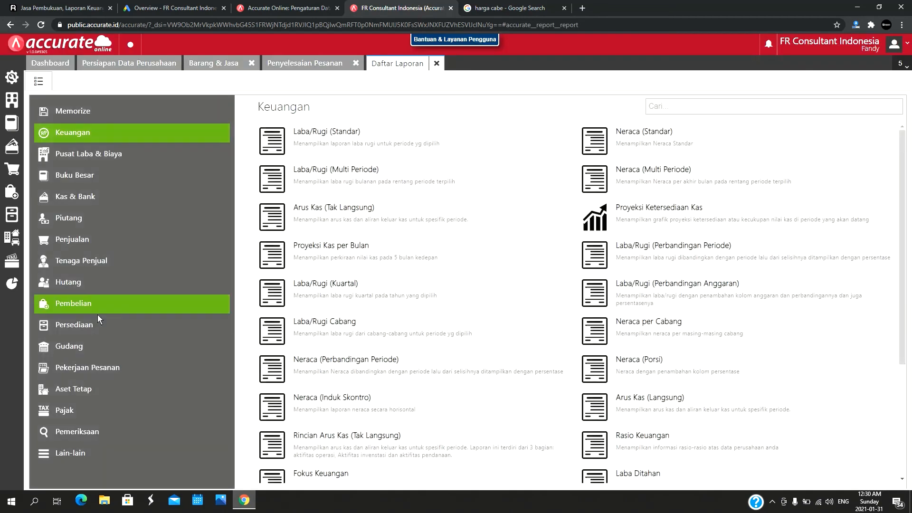
click(94, 325)
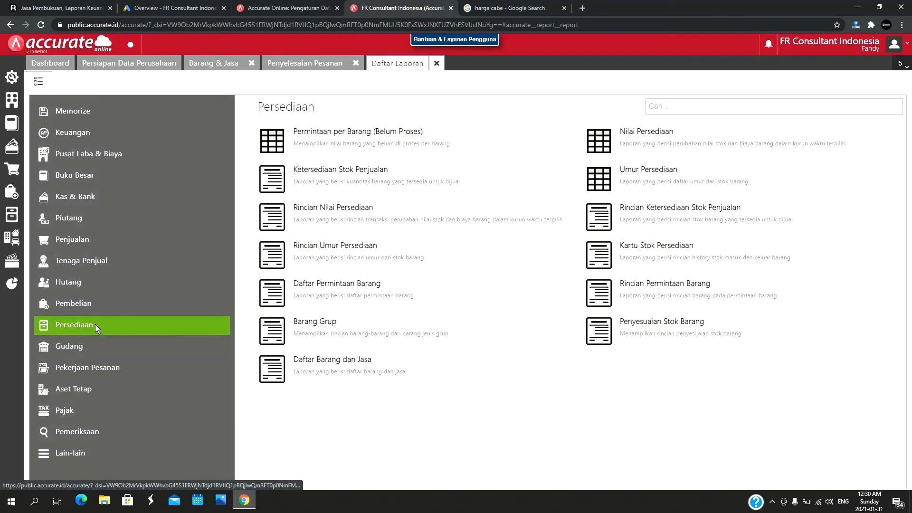
click(357, 186)
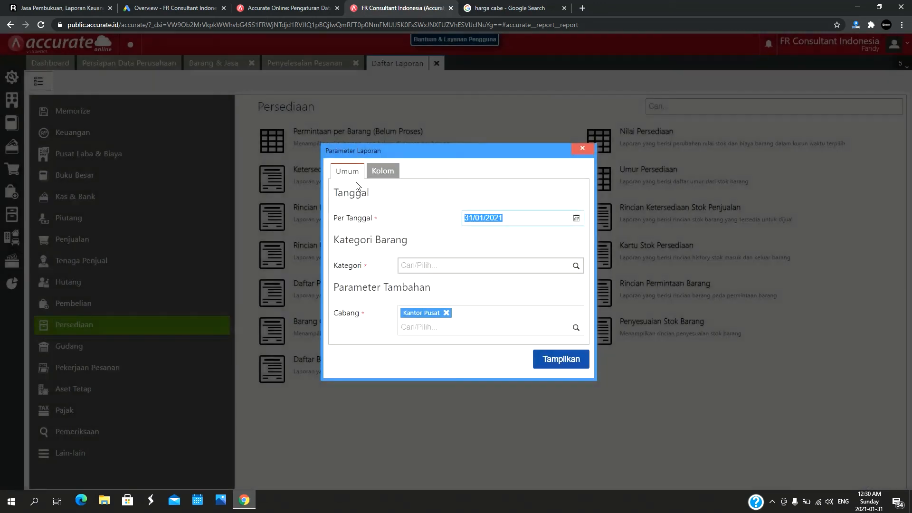
Step: Choose the item category, display the Ketersediaan Stok Penjualan report per 31/01/2021 for Kantor Pusat, and examine the raw-material and finished-goods stock
click(576, 269)
click(544, 285)
click(574, 355)
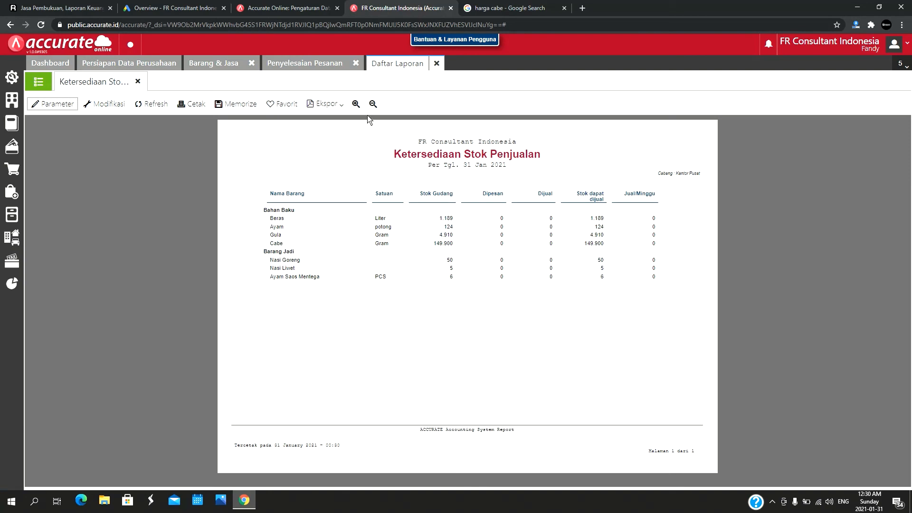
click(356, 103)
click(356, 104)
click(355, 103)
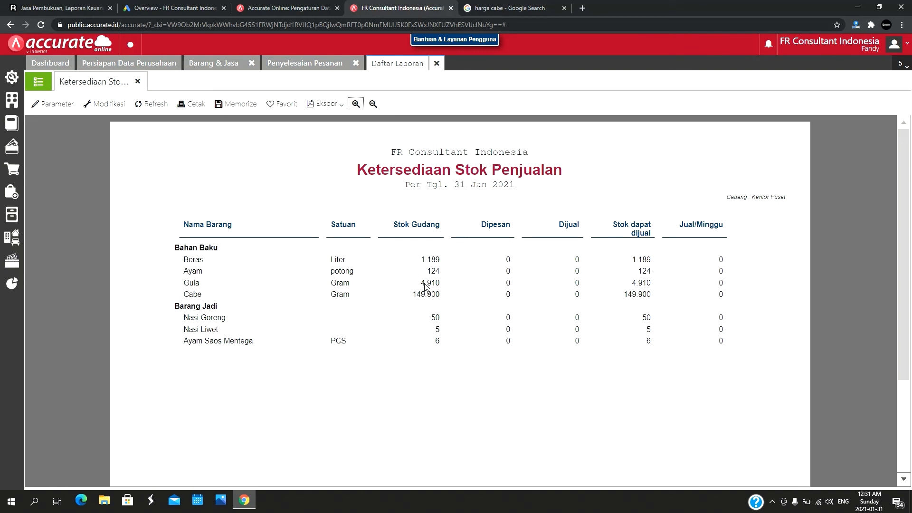
click(772, 500)
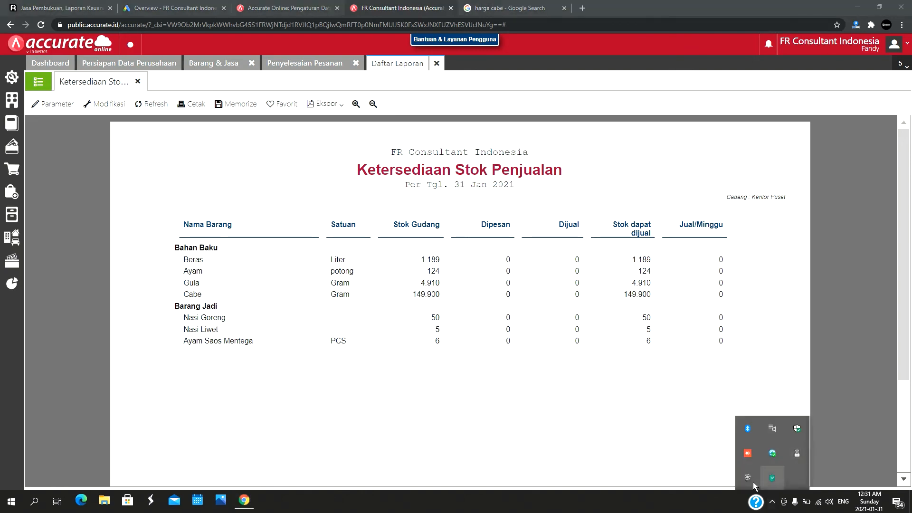